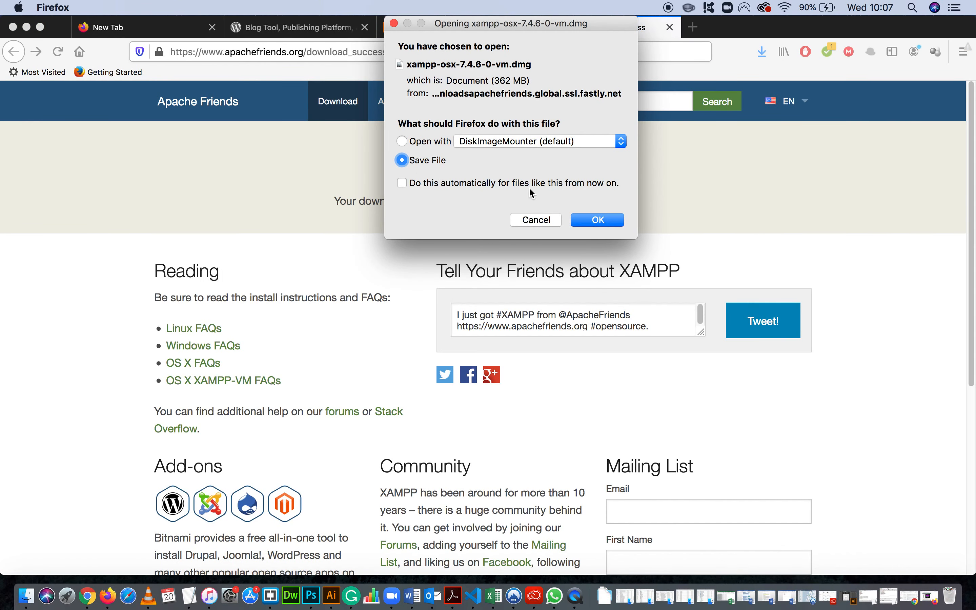
Cancel the download prompt for xampp-osx-7.4.6-0-vm.dmg and minimise the browser window.
click(541, 218)
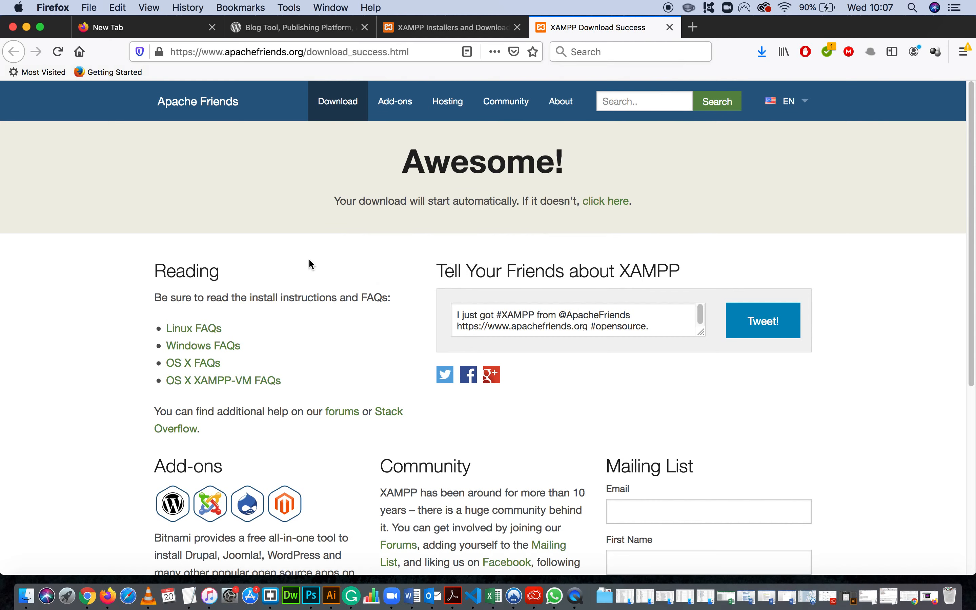
click(27, 27)
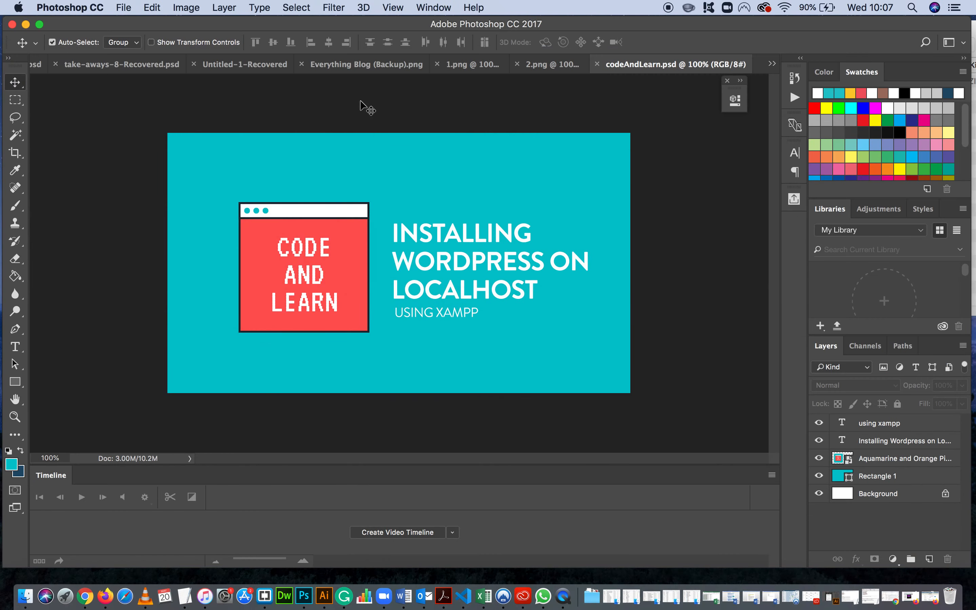
Switch to Finder and open the XAMPP folder inside Applications.
click(68, 573)
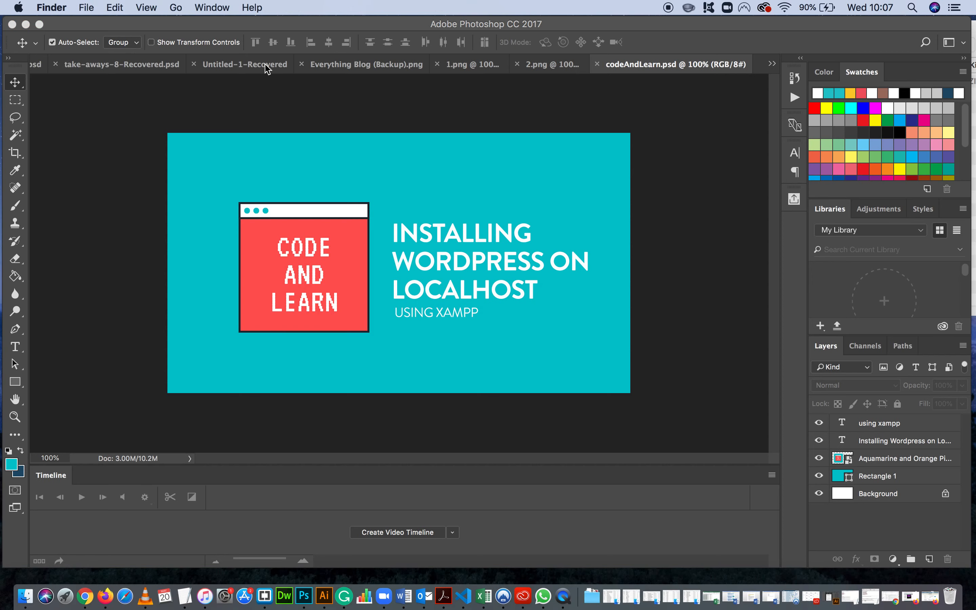
click(177, 8)
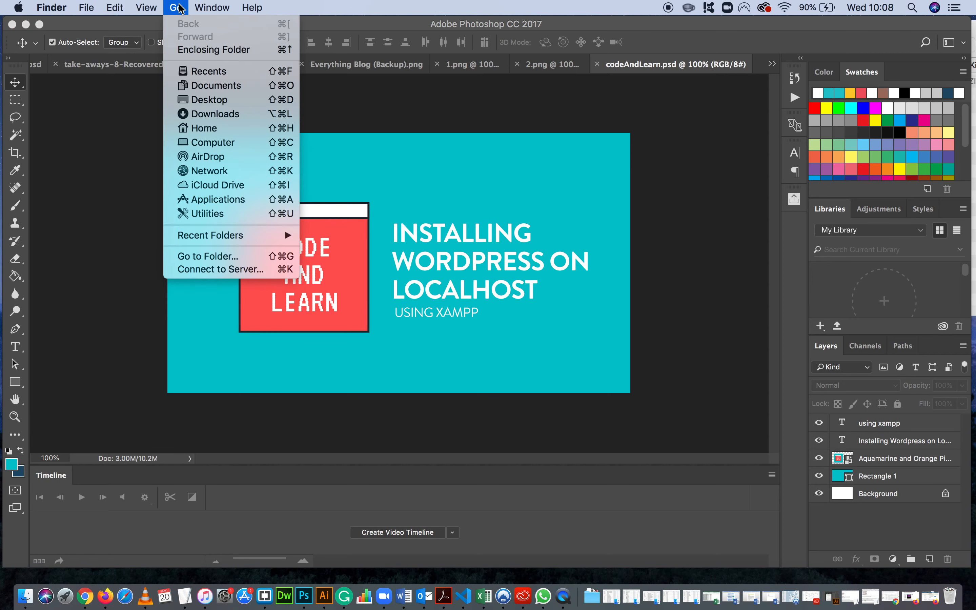
click(220, 199)
scroll(713, 181, down, 5)
drag(786, 44, 339, 35)
click(167, 282)
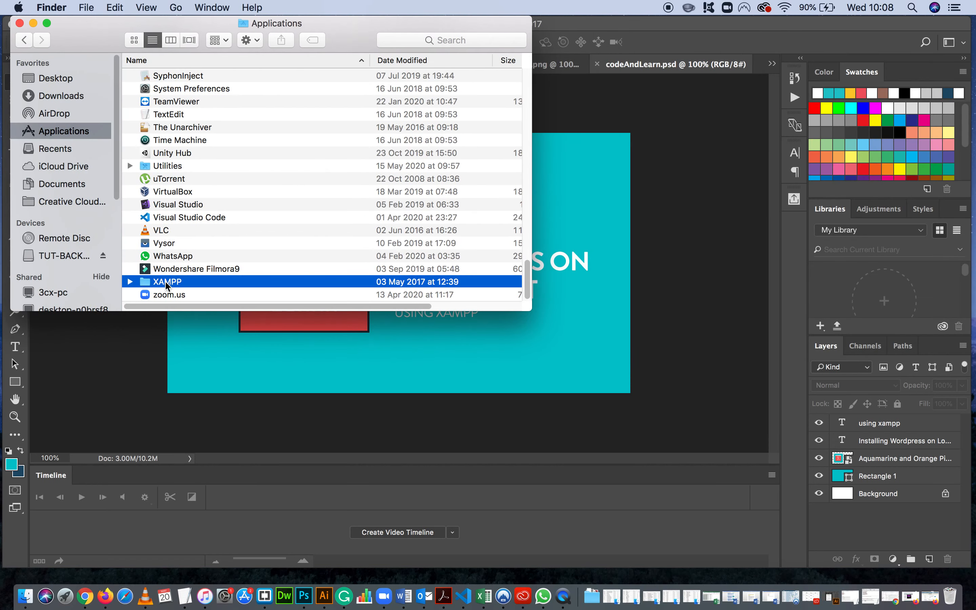
double_click(168, 282)
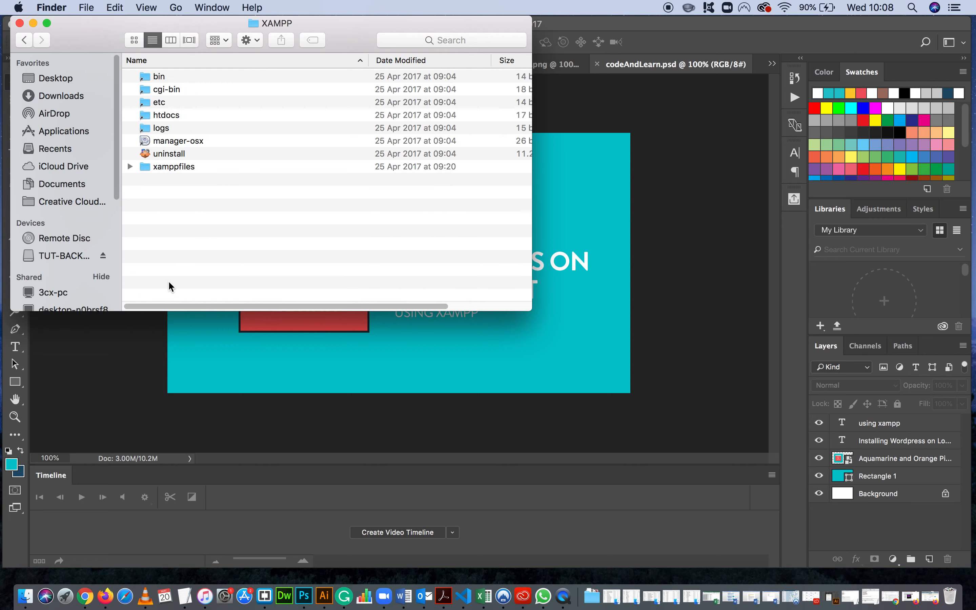
Launch manager-osx from the XAMPP folder and authorise it with the account password.
click(159, 142)
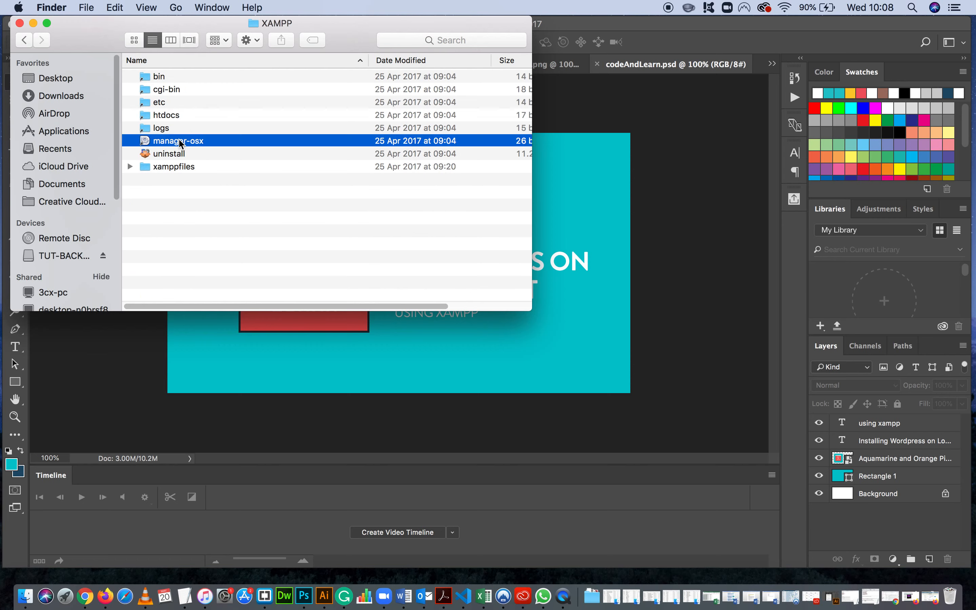
double_click(184, 142)
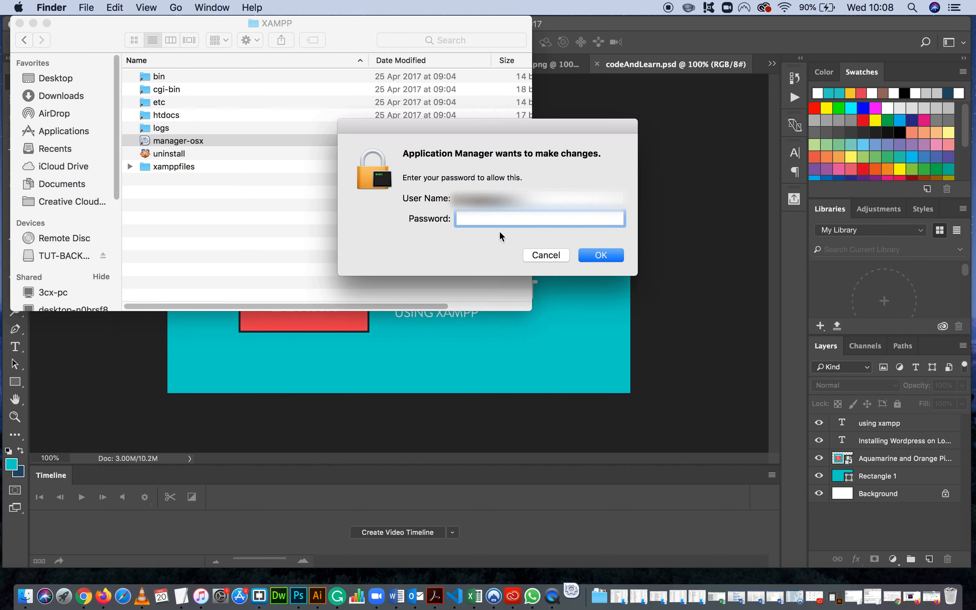
text(••••••••)
key(Return)
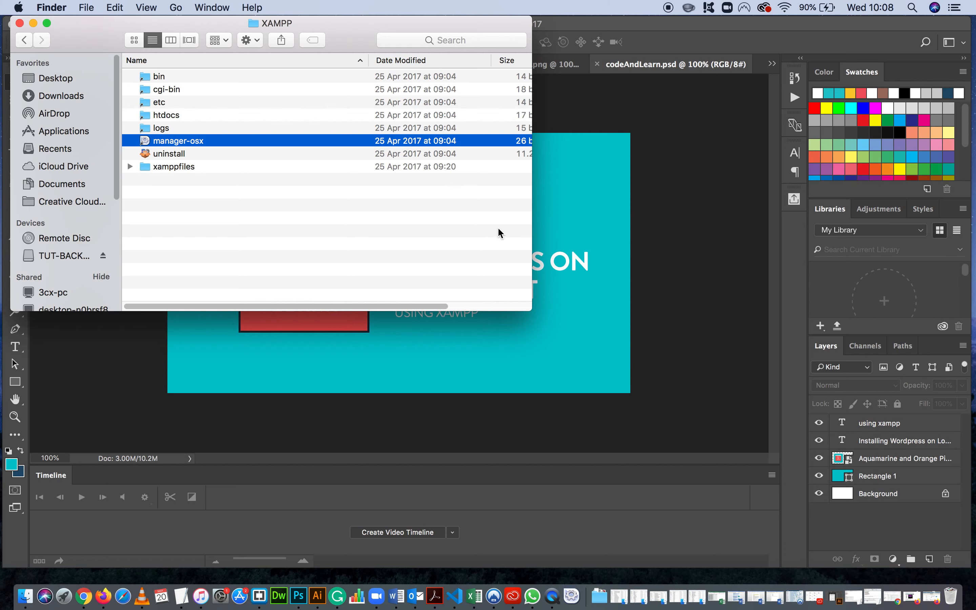
Start all the XAMPP servers in the server manager and move its window clear of the Finder window.
drag(665, 159, 621, 73)
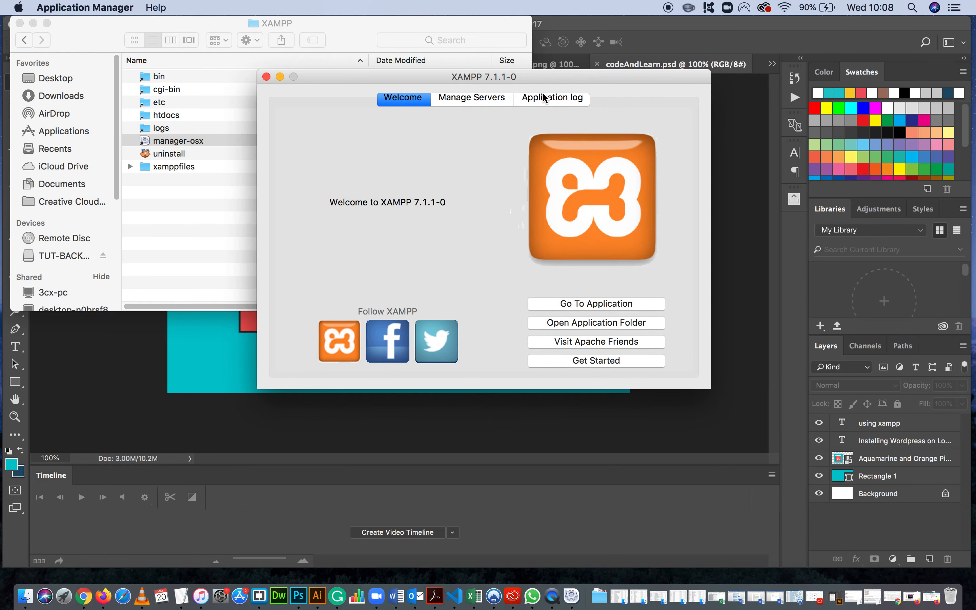
click(475, 98)
mouse_move(350, 78)
mouse_down()
mouse_move(361, 51)
mouse_move(356, 92)
mouse_up()
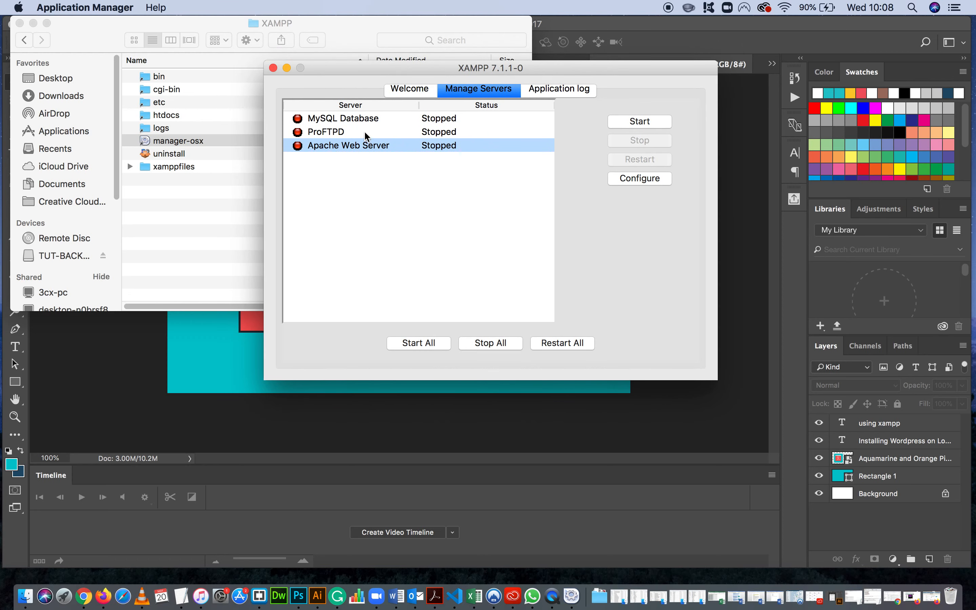
click(338, 119)
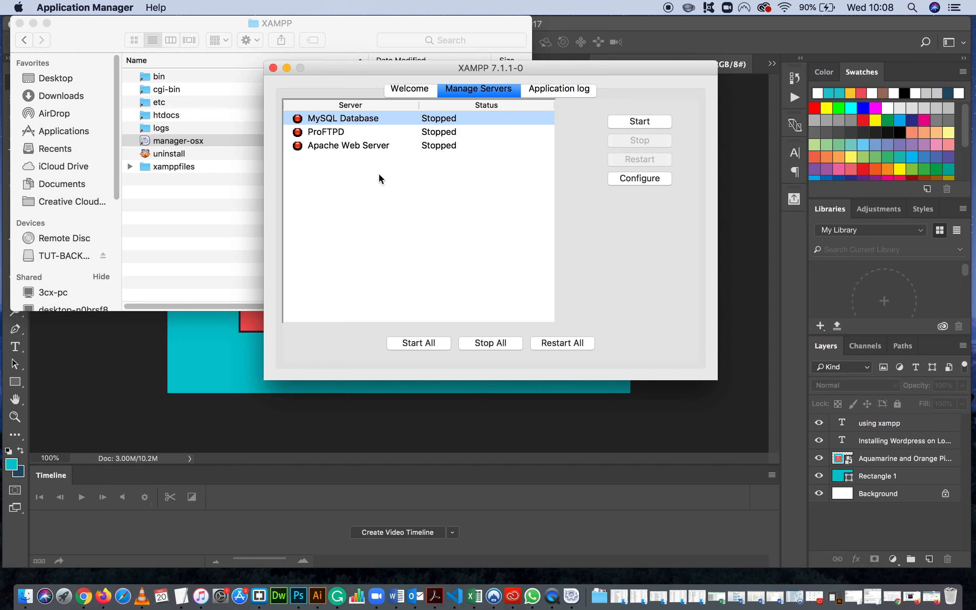
click(348, 146)
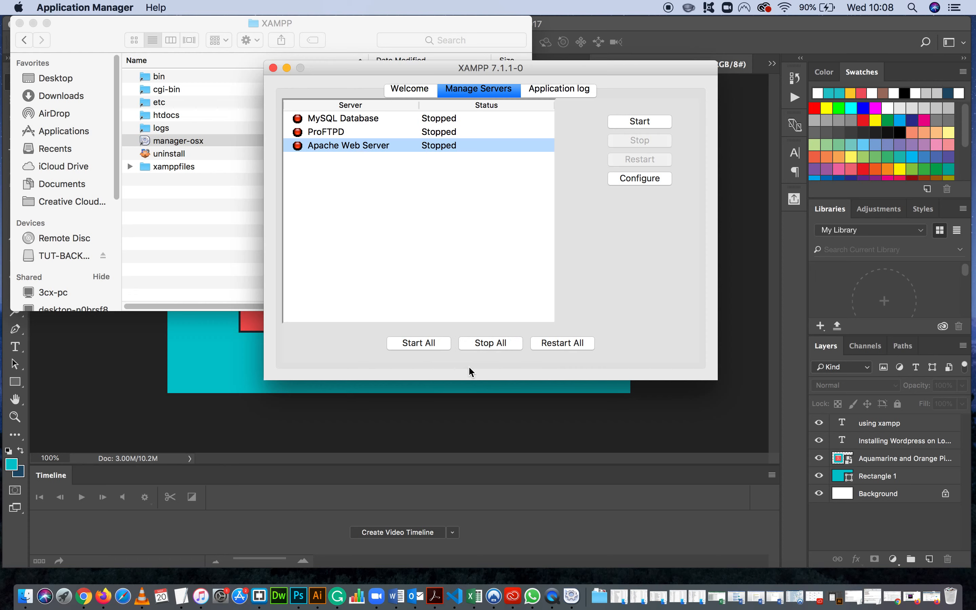
click(427, 343)
drag(377, 85, 626, 60)
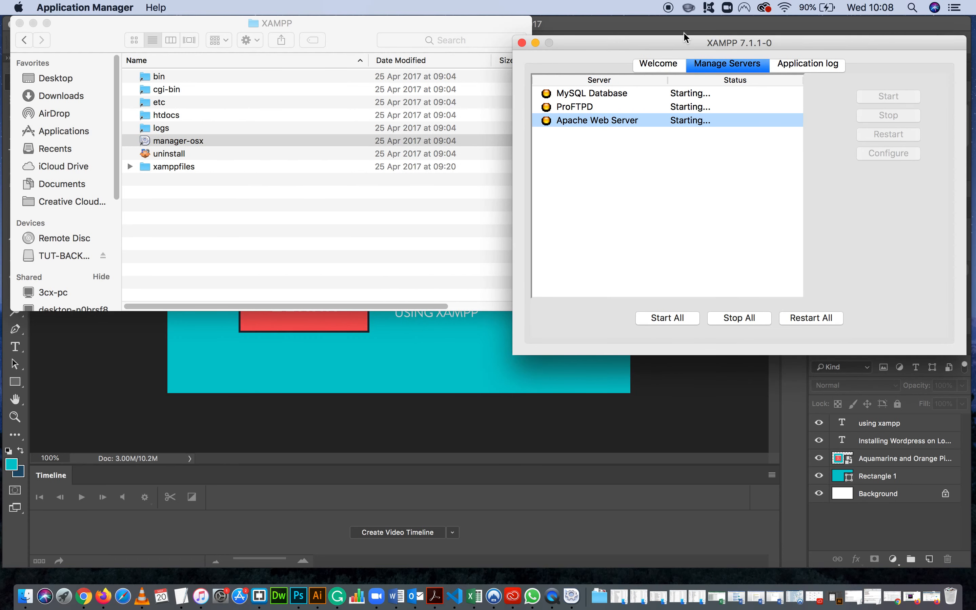
drag(679, 44, 716, 24)
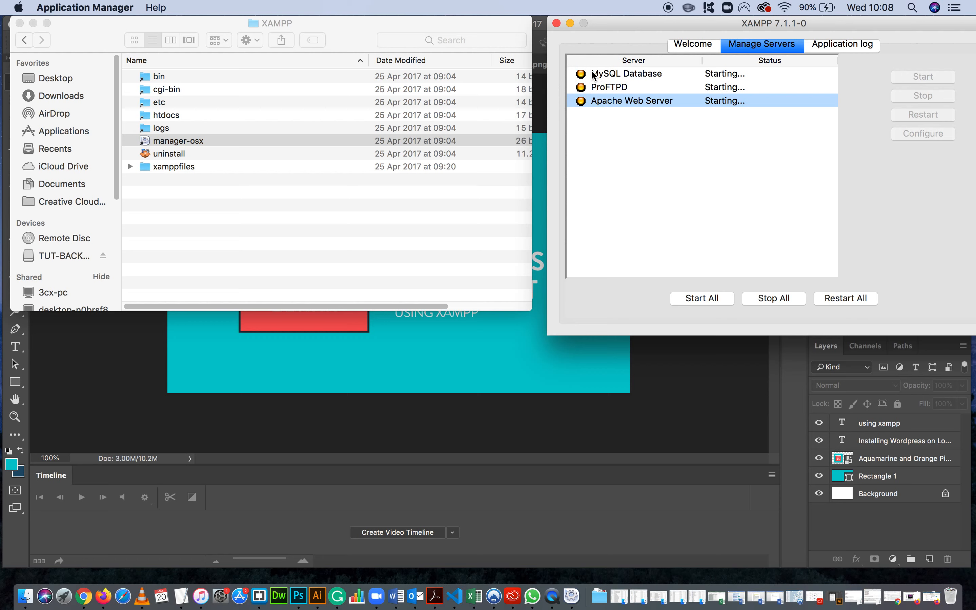
mouse_move(618, 24)
mouse_down()
mouse_move(598, 39)
mouse_move(607, 28)
mouse_up()
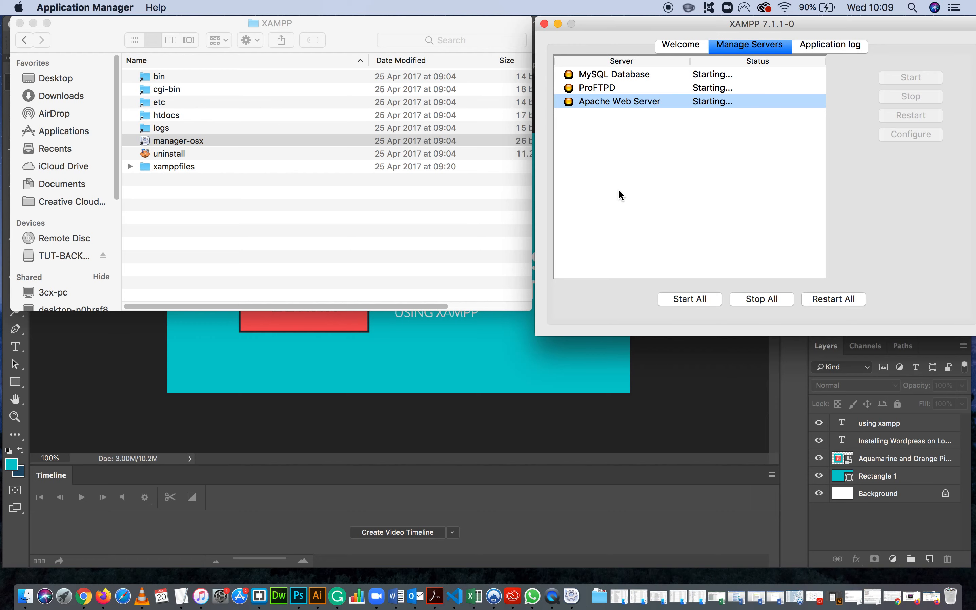
click(934, 601)
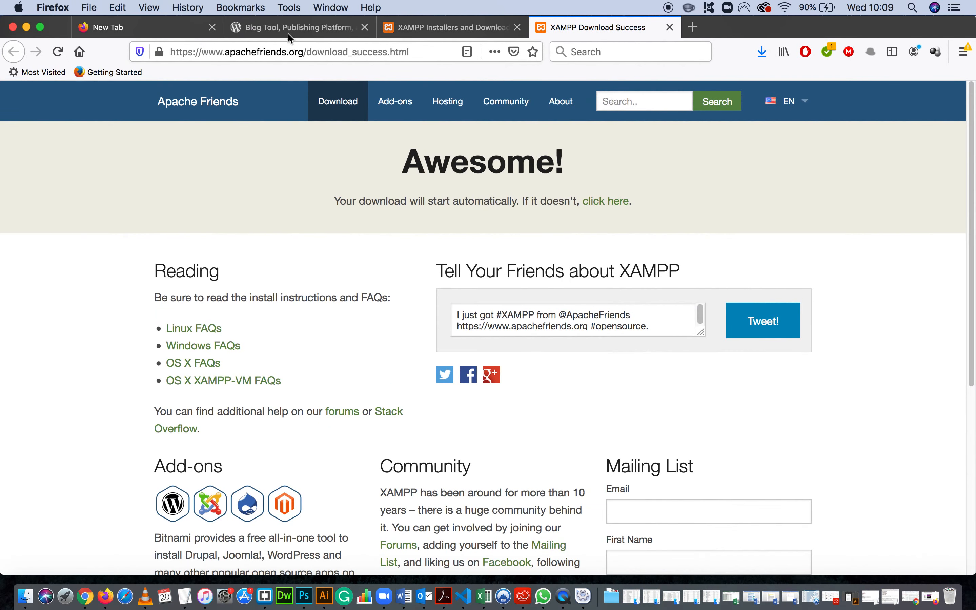
click(289, 33)
click(274, 52)
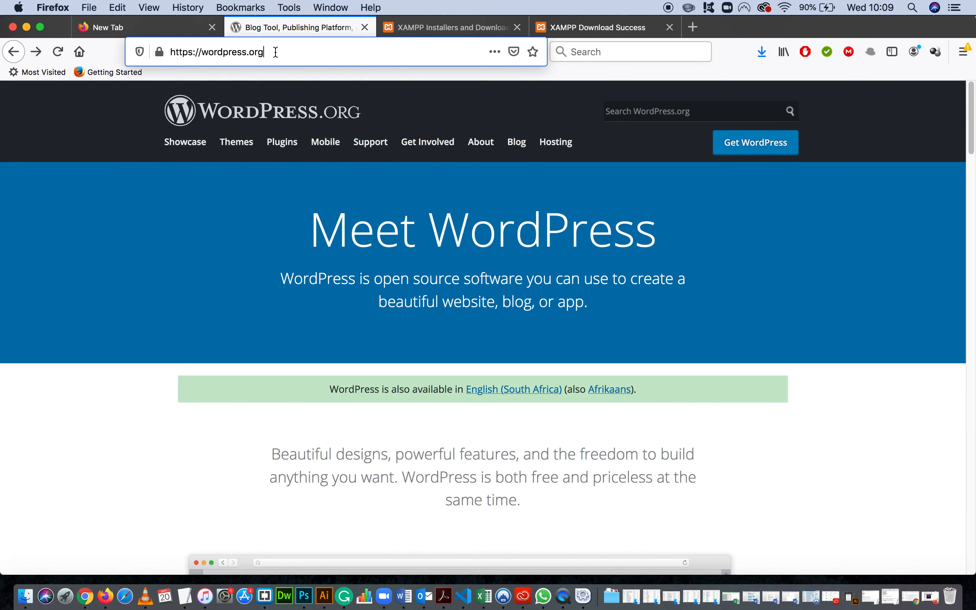
click(278, 49)
drag(261, 51, 165, 53)
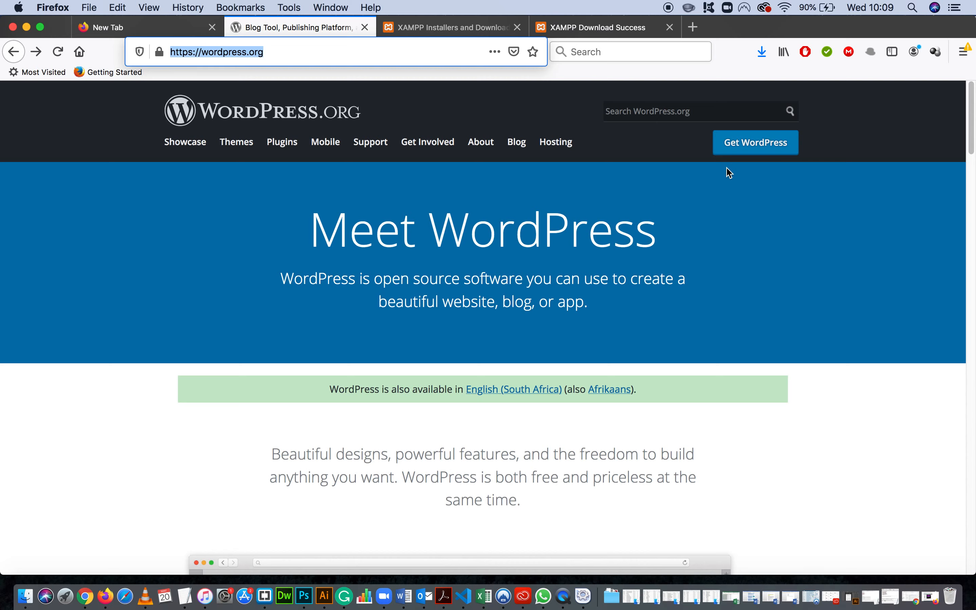
click(840, 213)
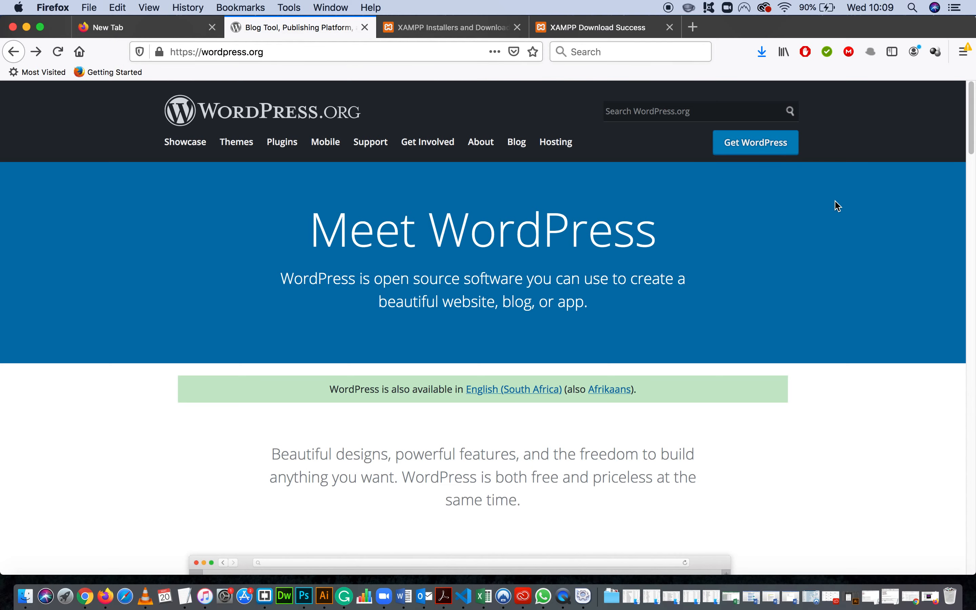
Open the Get WordPress page and look over the WordPress 5.4.1 download option.
click(774, 145)
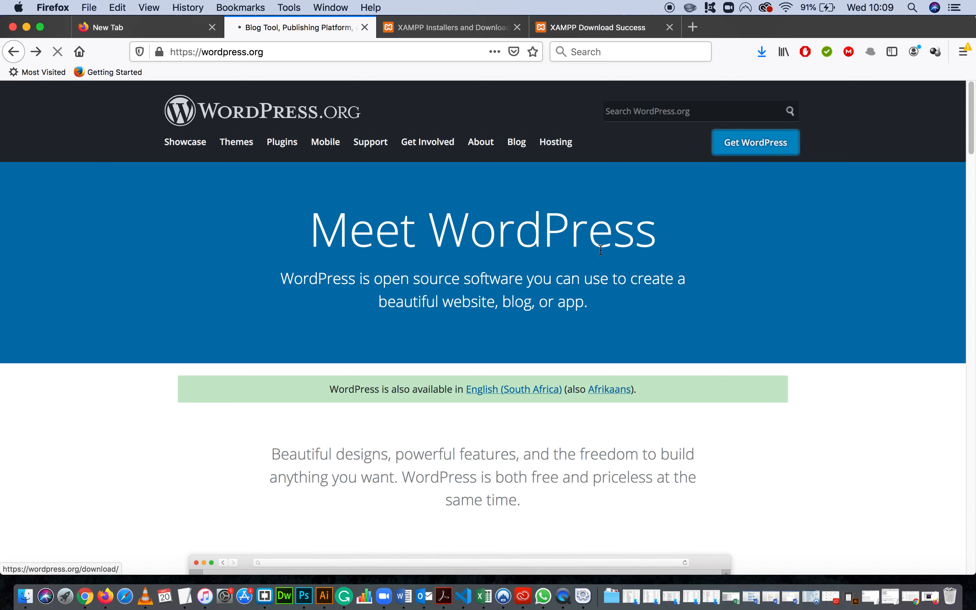
scroll(693, 302, down, 3)
scroll(688, 311, up, 3)
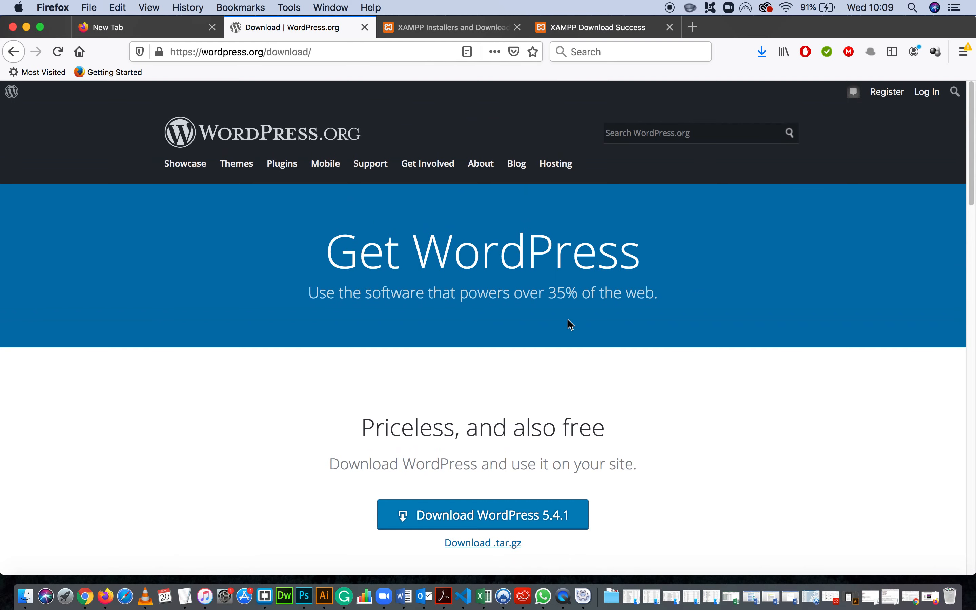
scroll(700, 316, down, 1)
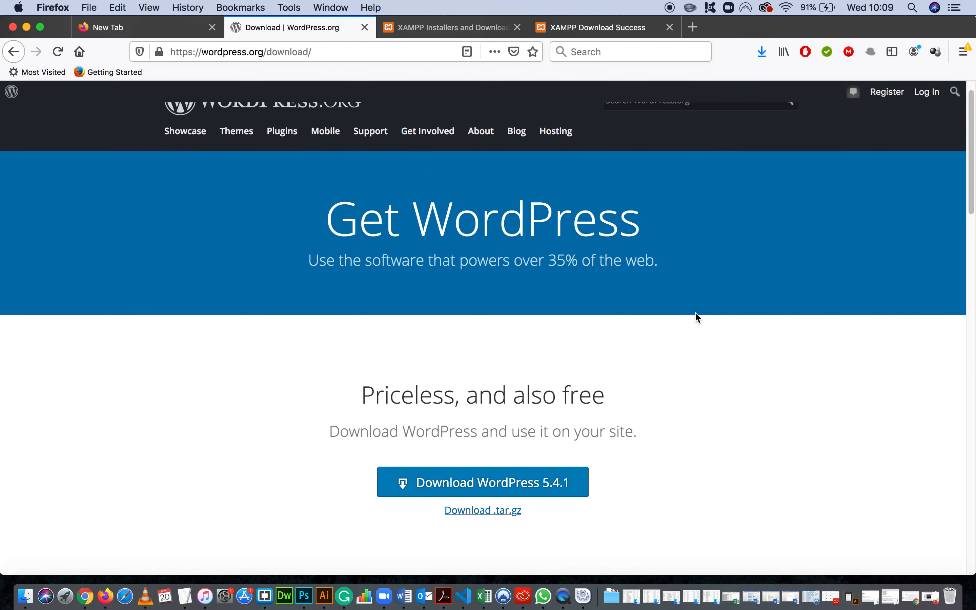
scroll(695, 312, down, 1)
scroll(645, 408, down, 1)
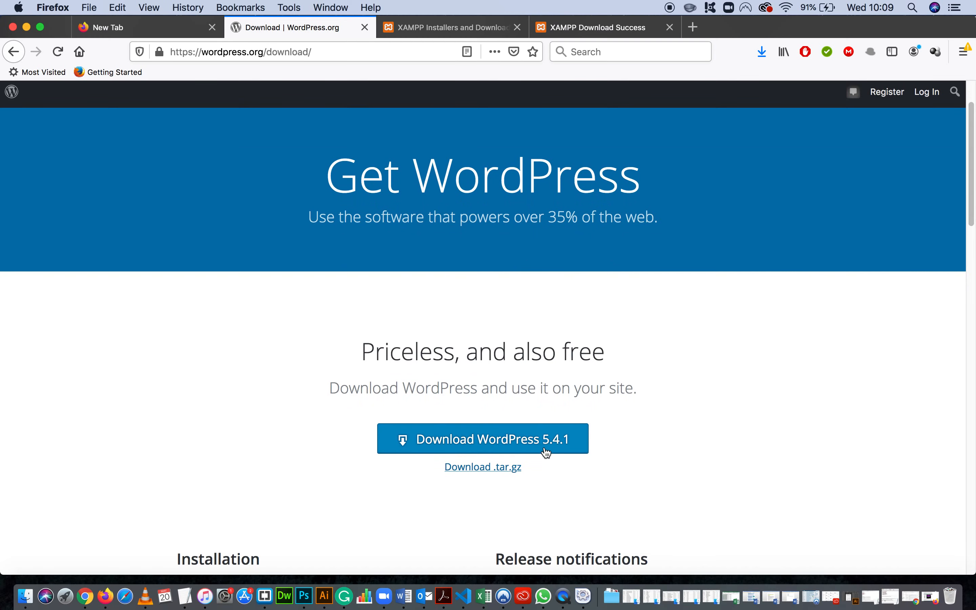
scroll(640, 427, up, 3)
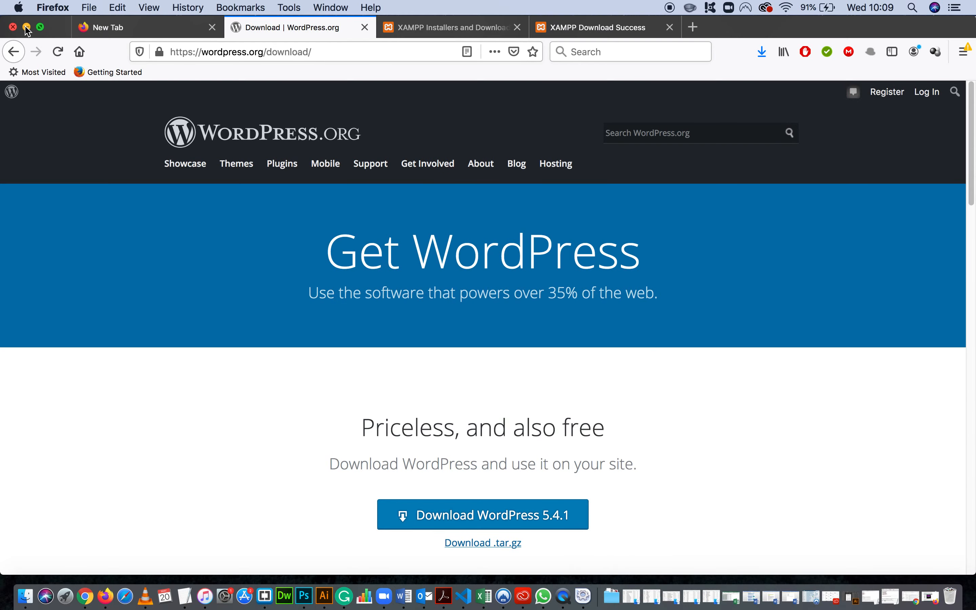
Minimise Firefox and bring the Finder window with the XAMPP folder in front of the XAMPP manager.
click(26, 27)
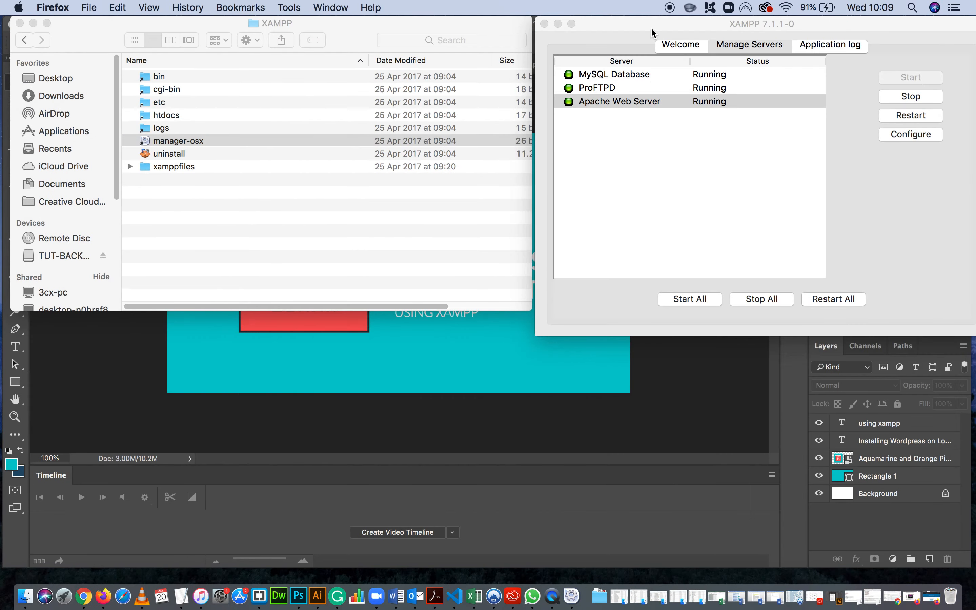
drag(650, 27, 513, 23)
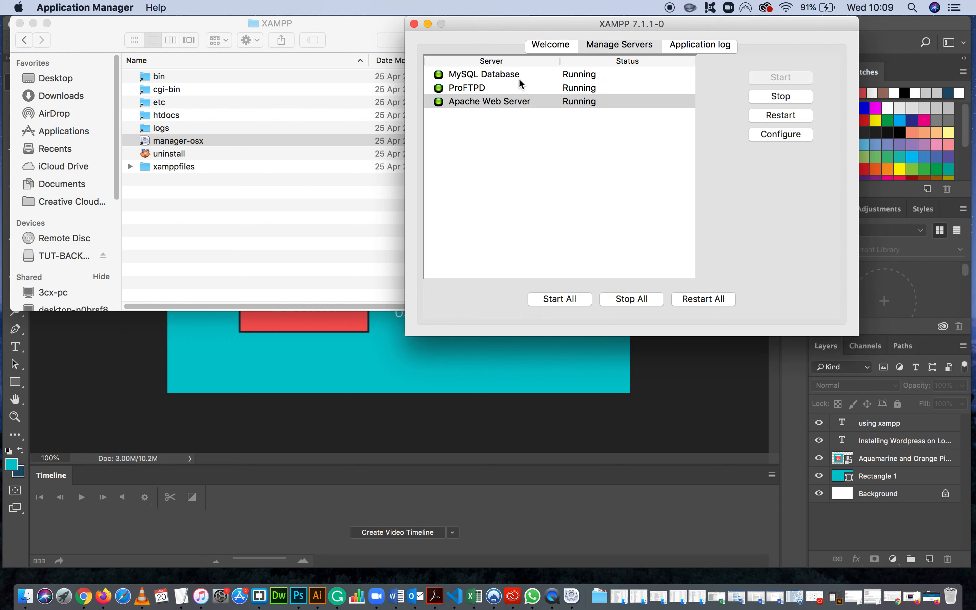
drag(464, 22, 597, 21)
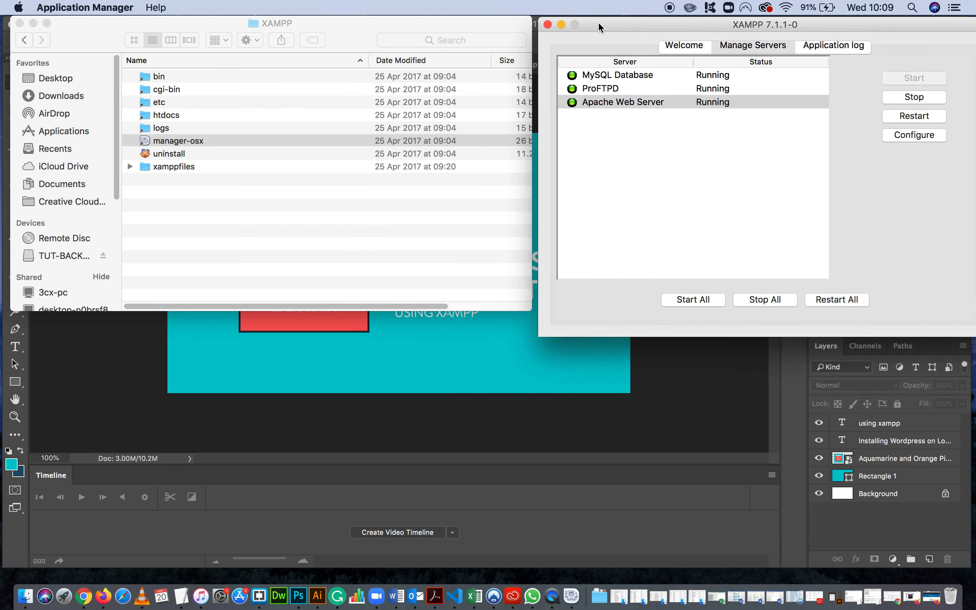
click(302, 231)
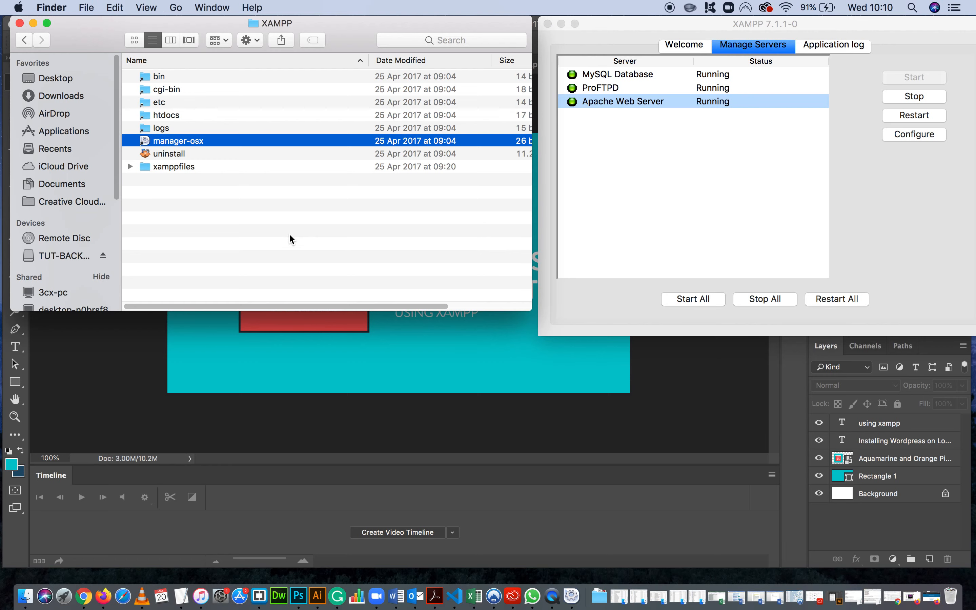
click(355, 227)
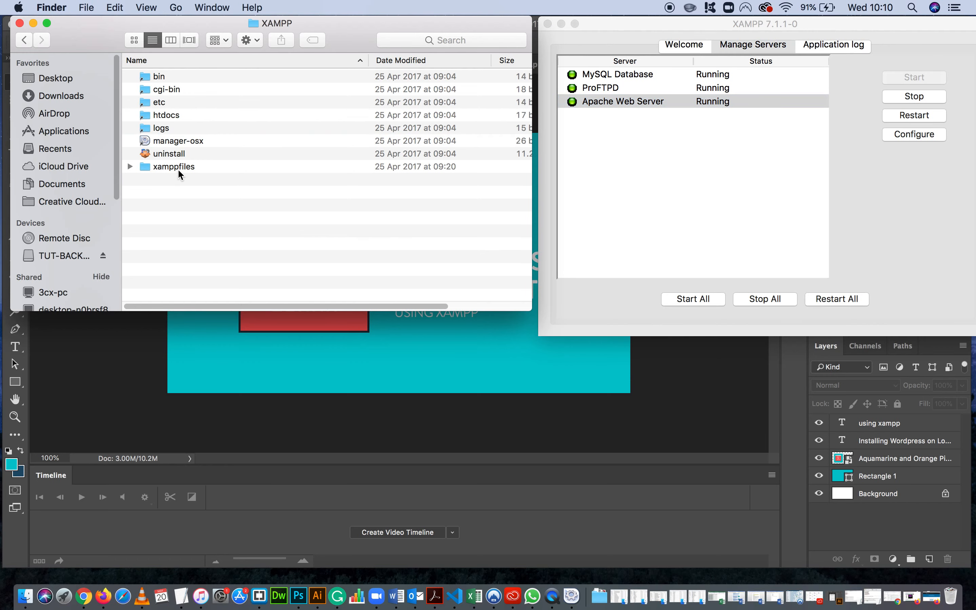
drag(192, 19, 284, 46)
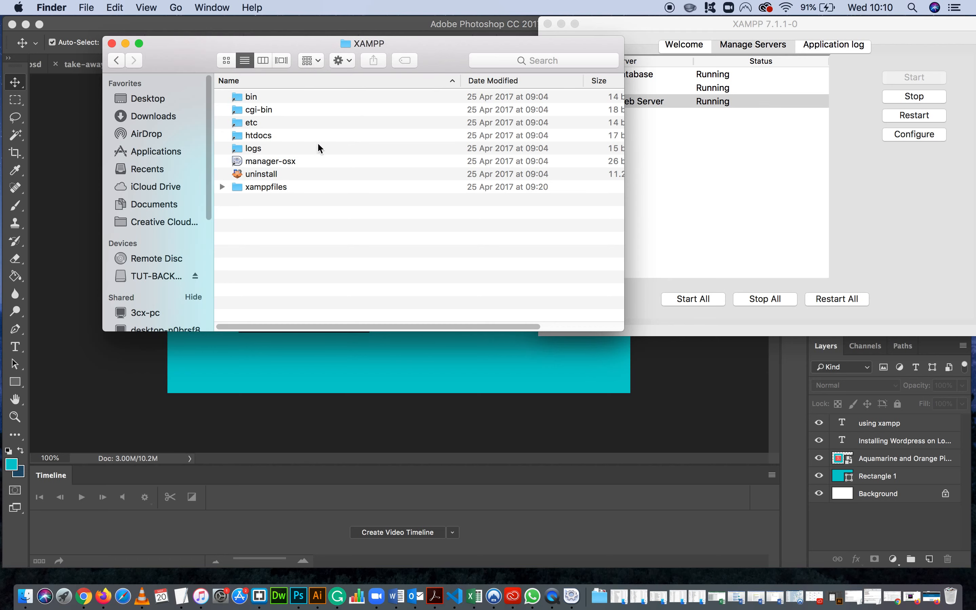
Open the htdocs folder and create a new folder inside it.
click(269, 134)
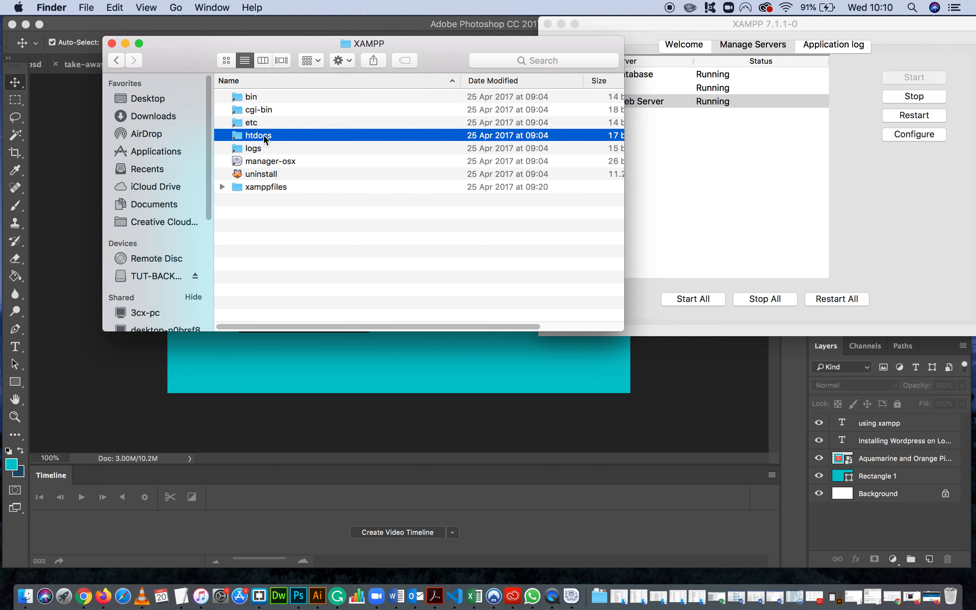
double_click(257, 136)
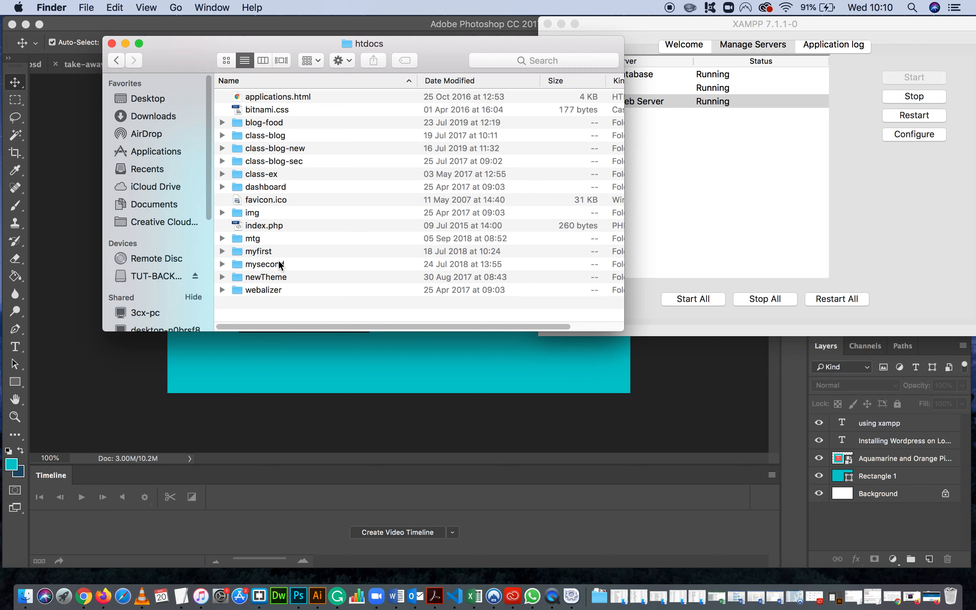
right_click(261, 311)
click(275, 319)
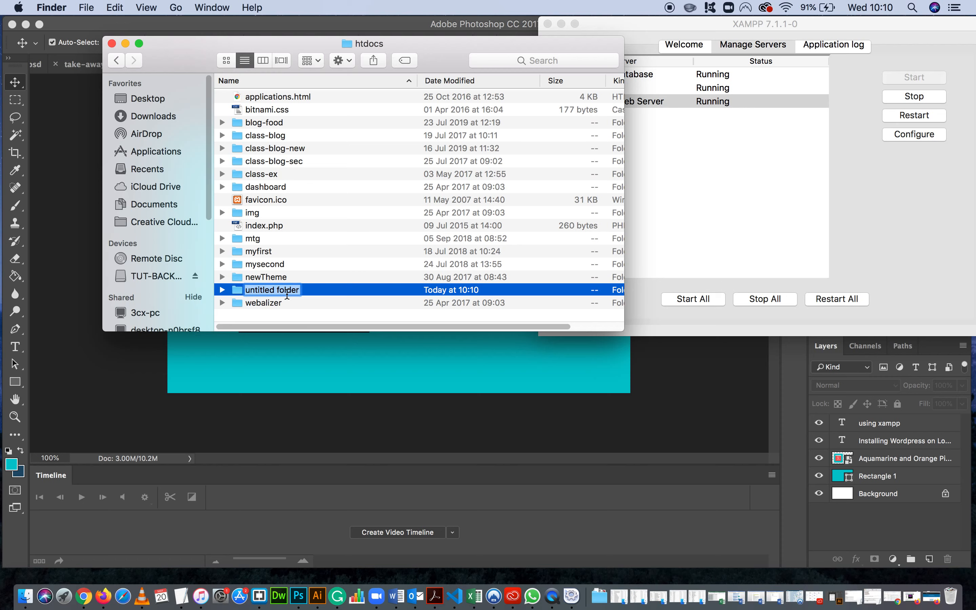
Name the new folder in htdocs codeAndLearn.
text(Code)
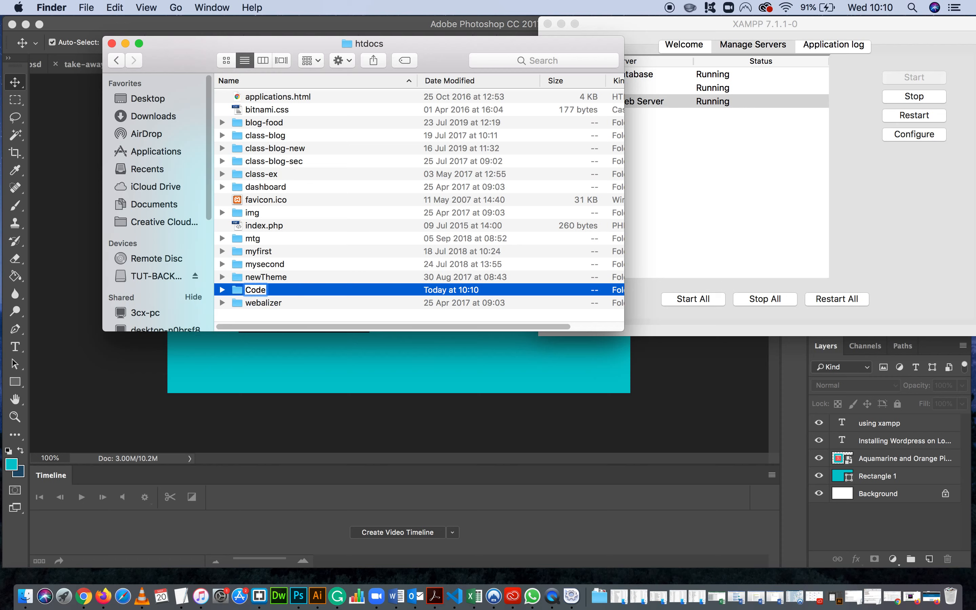
key(BackSpace)
key(BackSpace)
key(BackSpace)
key(BackSpace)
text(codeAndLearn)
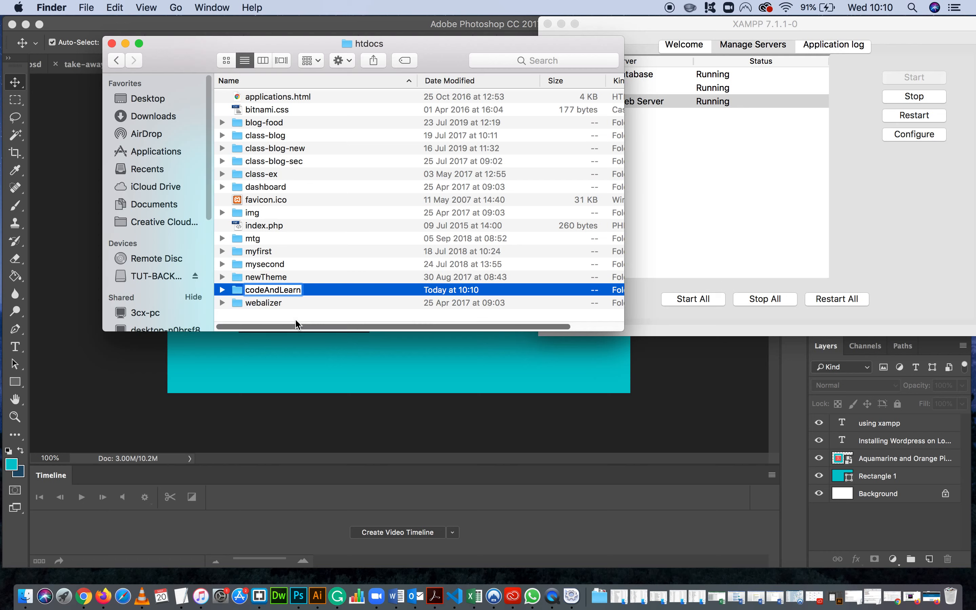
key(Return)
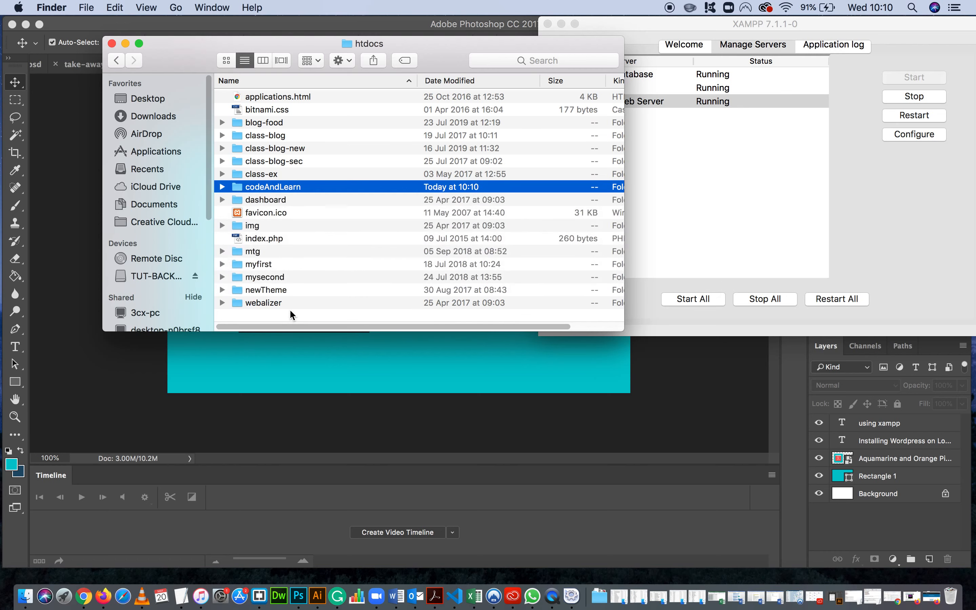
Open the new codeAndLearn folder, then clear the desktop by minimising Photoshop and arranging the Finder and XAMPP windows.
double_click(285, 187)
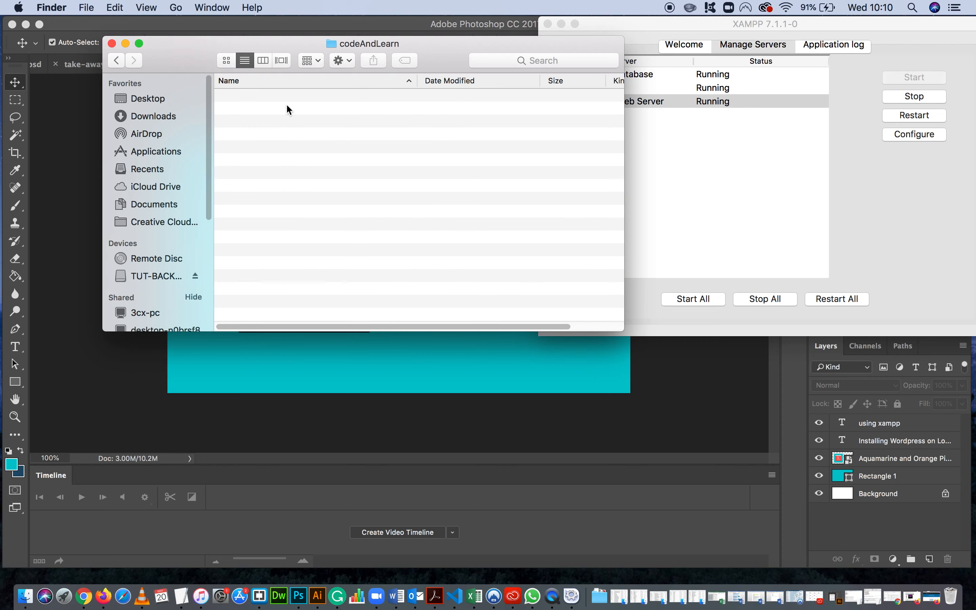
drag(484, 41, 431, 33)
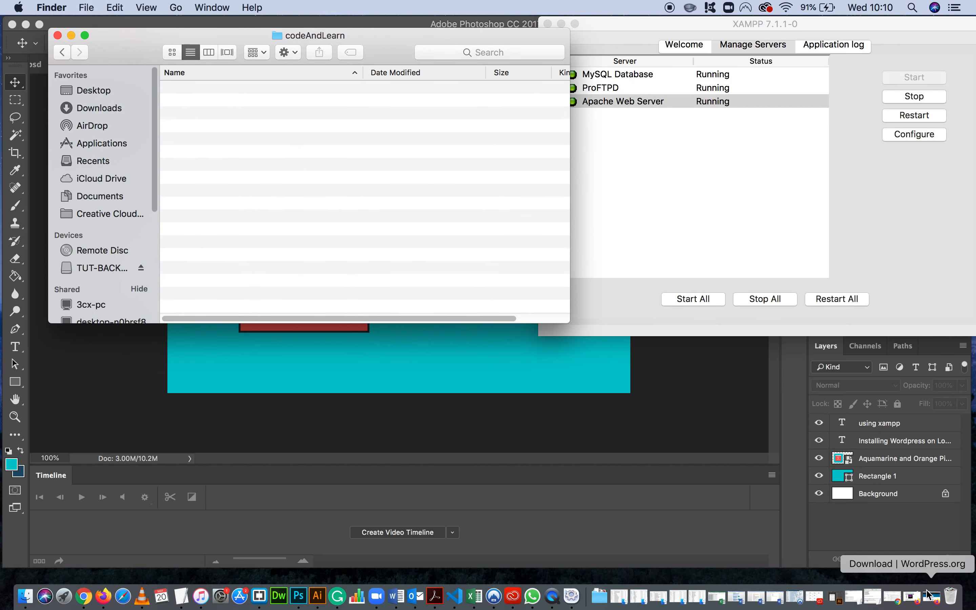
drag(869, 25, 744, 191)
click(721, 27)
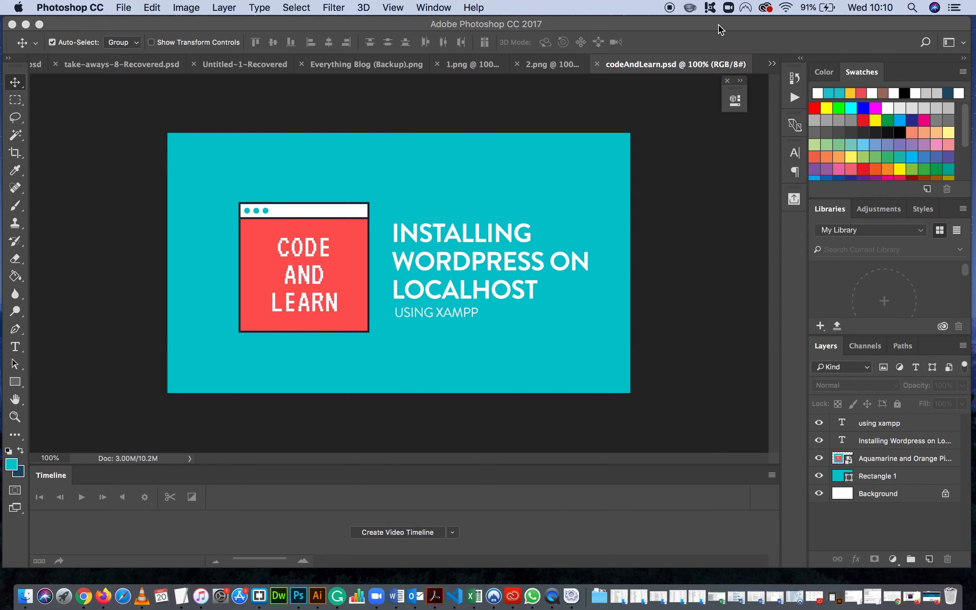
click(25, 24)
click(810, 197)
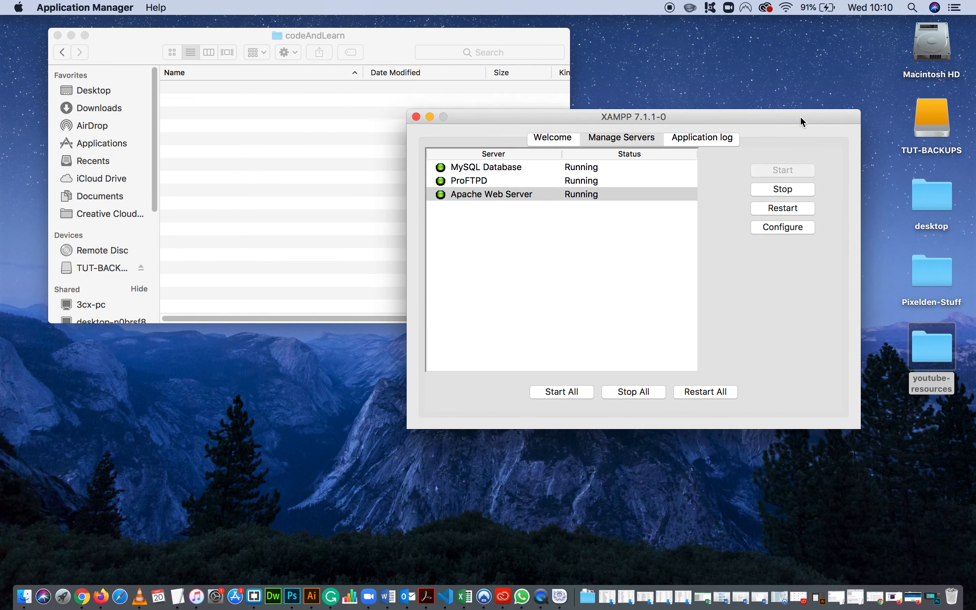
Open the codeAndLearn folder inside youtube-resources on the desktop and extract wordpress-5.4.1.zip there.
double_click(932, 349)
drag(634, 93, 835, 112)
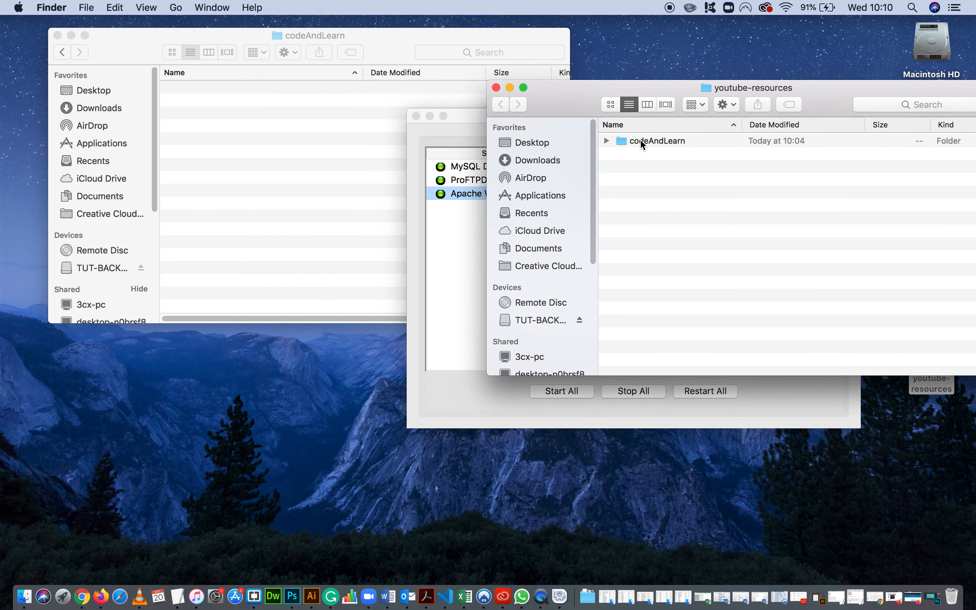
double_click(628, 140)
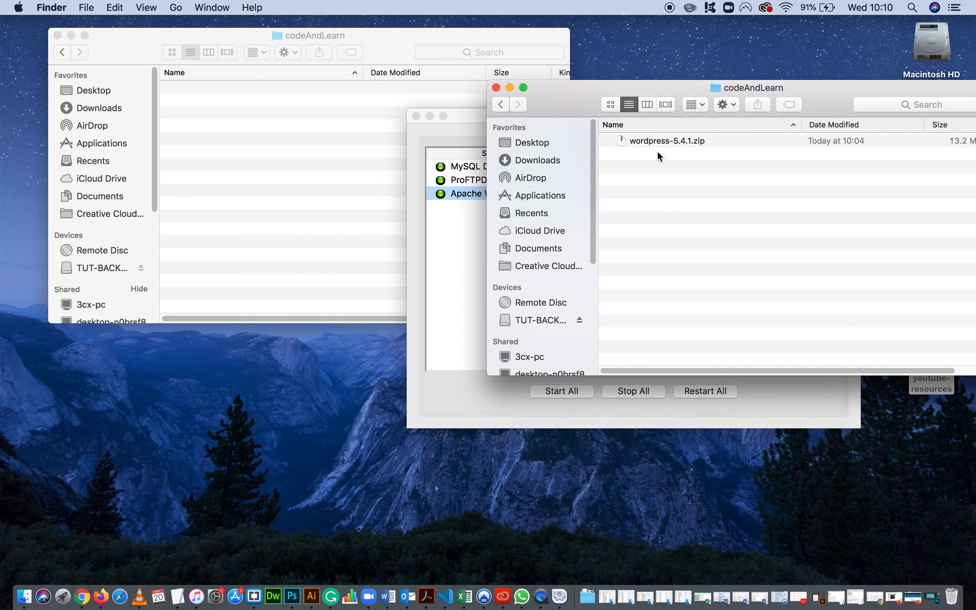
click(663, 142)
click(700, 198)
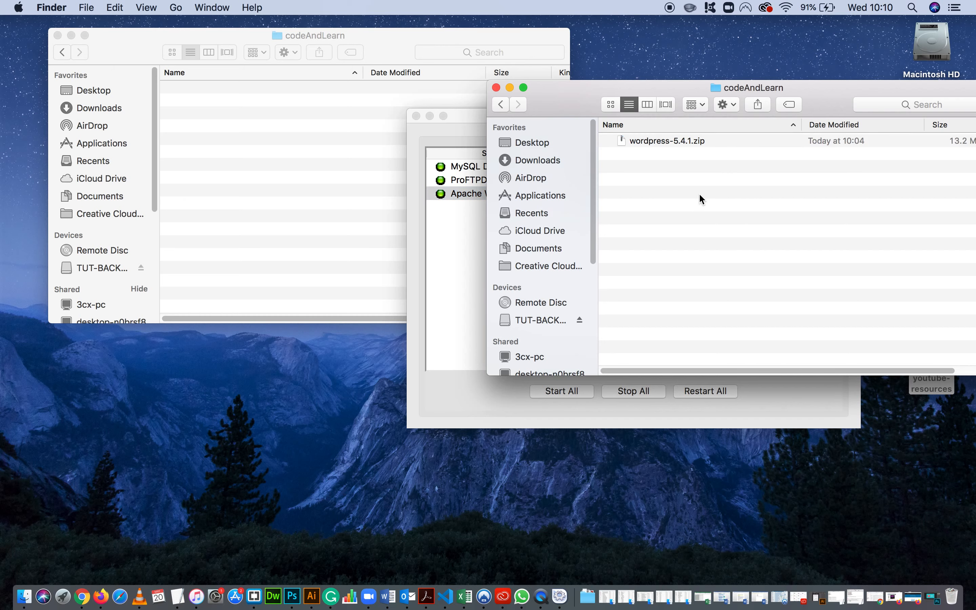
double_click(653, 139)
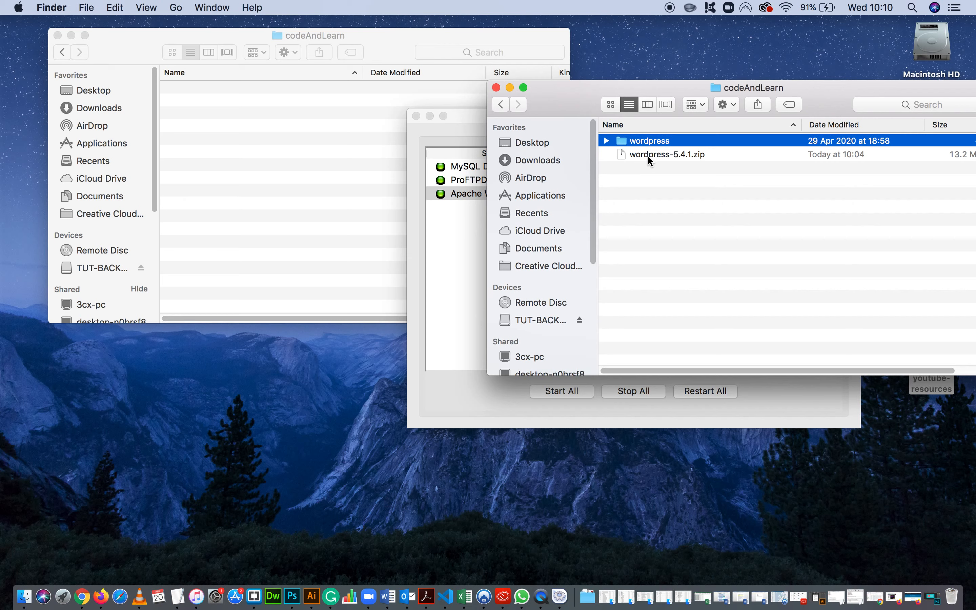
Open the extracted wordpress folder and copy all the files and folders in it.
double_click(649, 141)
drag(827, 92, 834, 44)
click(729, 261)
key(super+a)
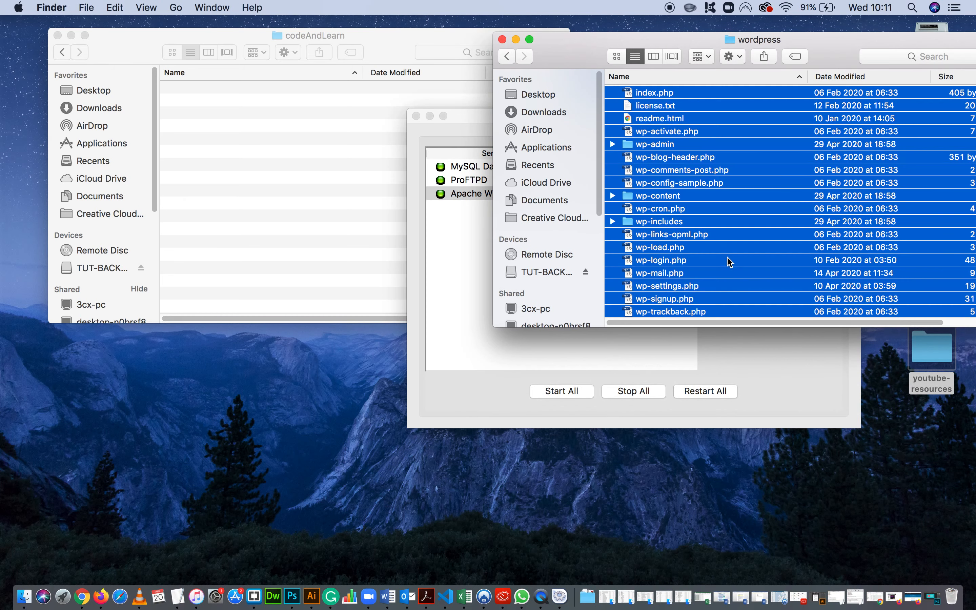
key(super+c)
Paste the copied WordPress files into the empty codeAndLearn folder in htdocs.
click(293, 150)
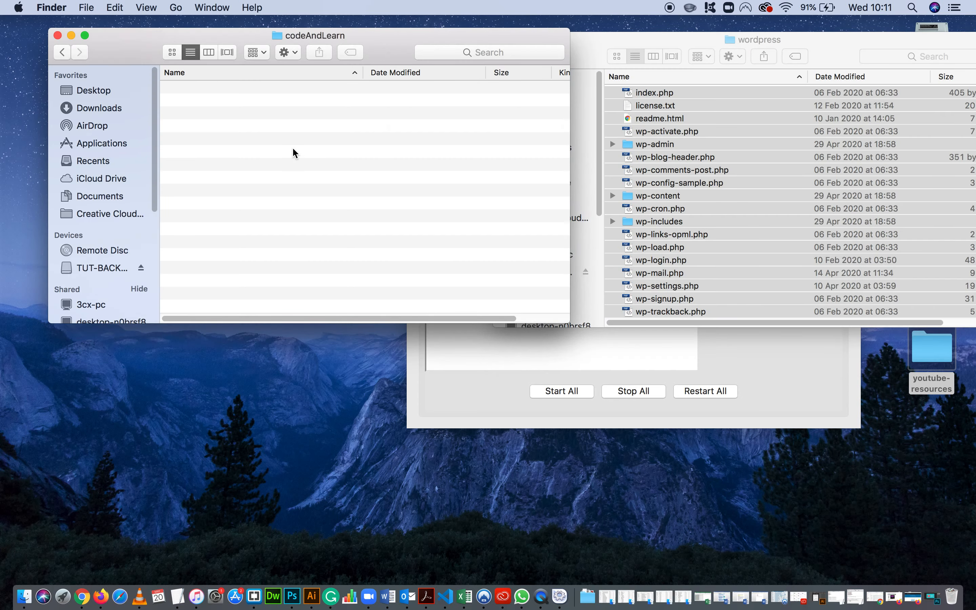
drag(357, 39, 358, 40)
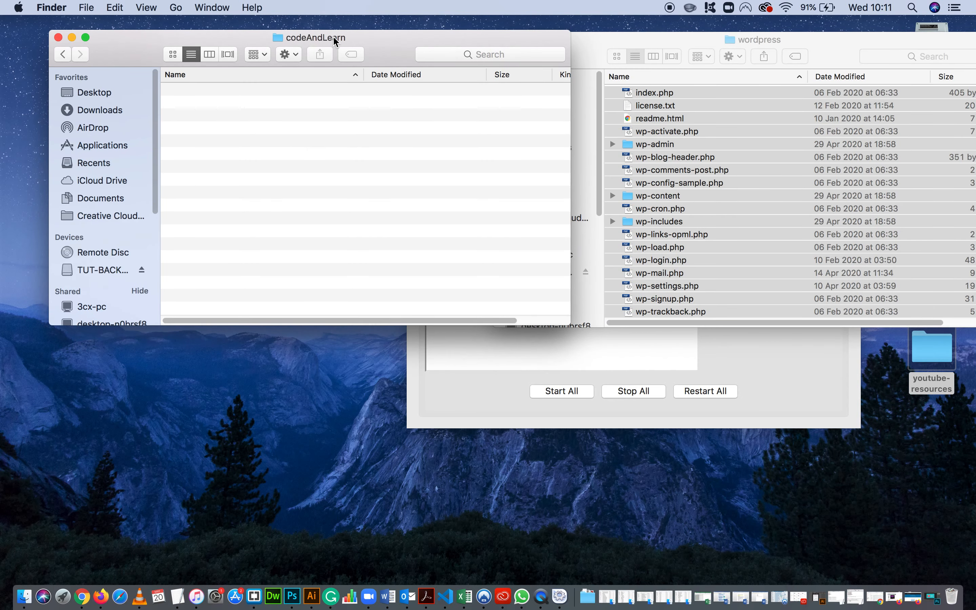
key(super+v)
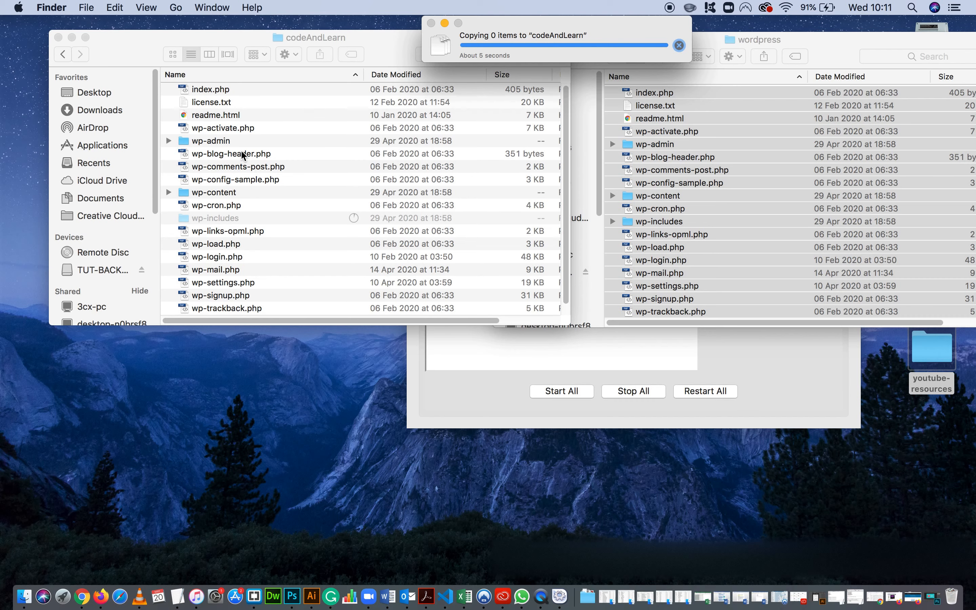
scroll(244, 154, down, 1)
scroll(227, 108, up, 1)
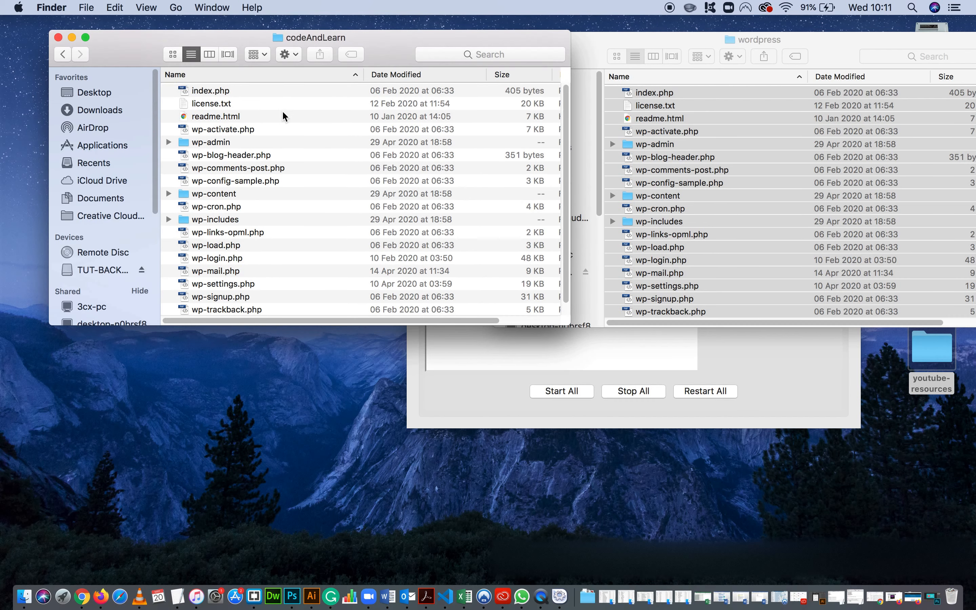
drag(388, 50, 370, 36)
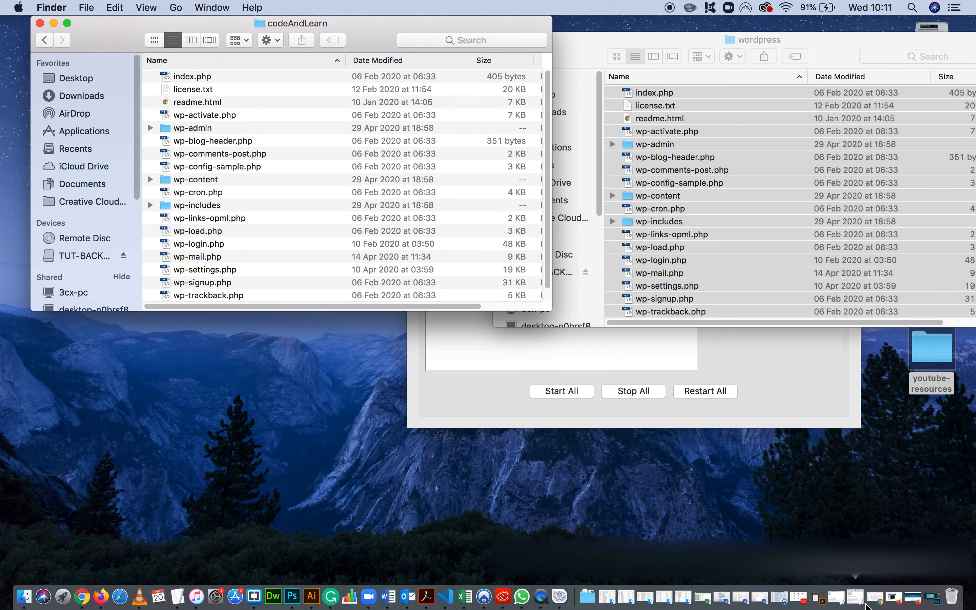
Switch to Firefox, open a new tab and close the two XAMPP download tabs.
click(914, 597)
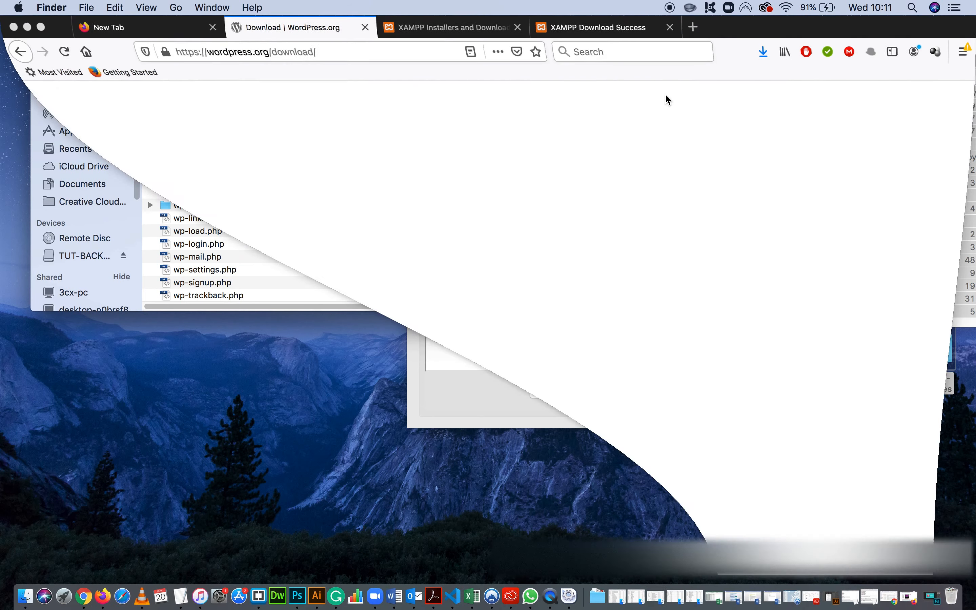
click(696, 28)
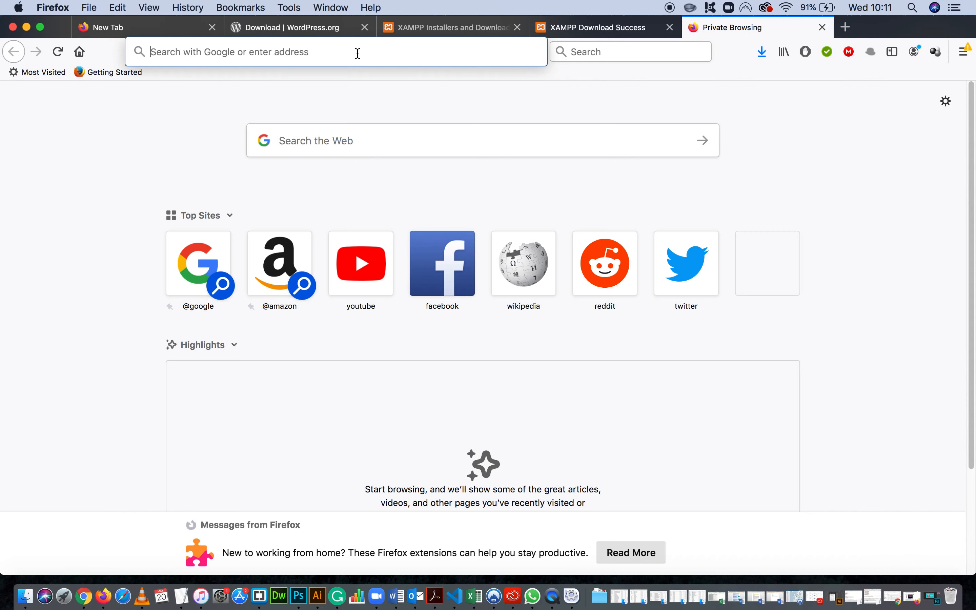
click(669, 27)
click(518, 27)
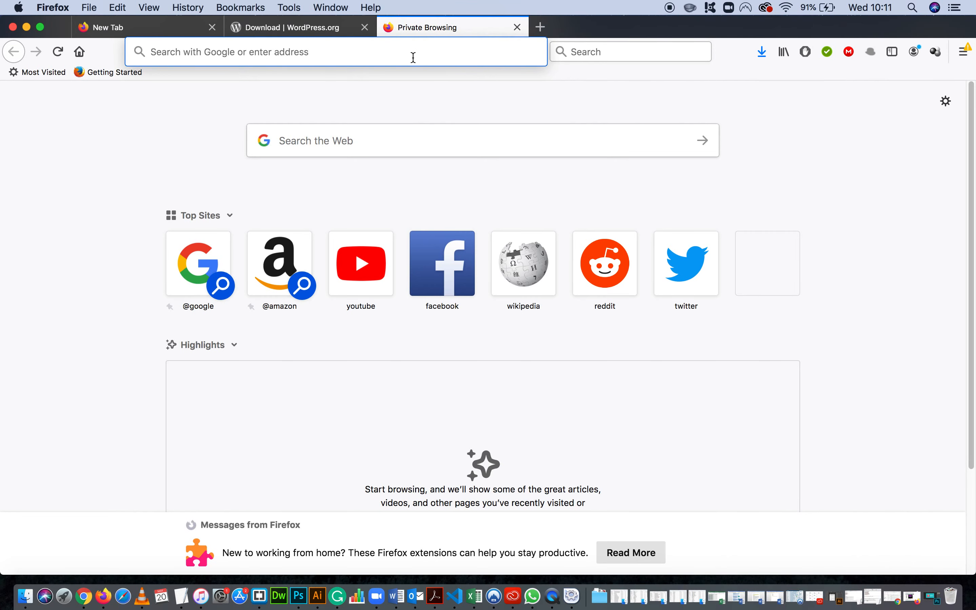
Load localhost in the new tab and look over the XAMPP dashboard page.
text(loca)
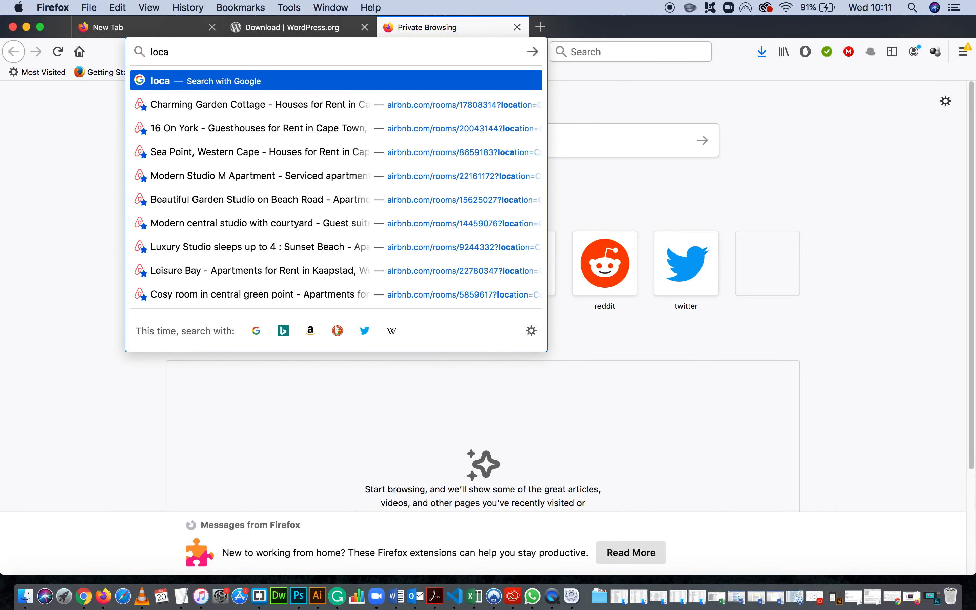
text(lhost)
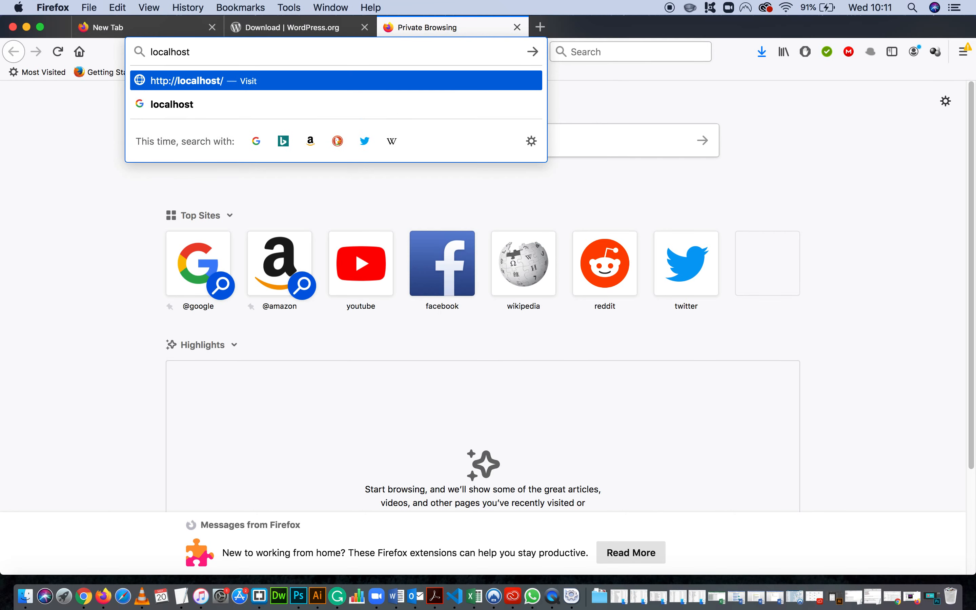
key(Return)
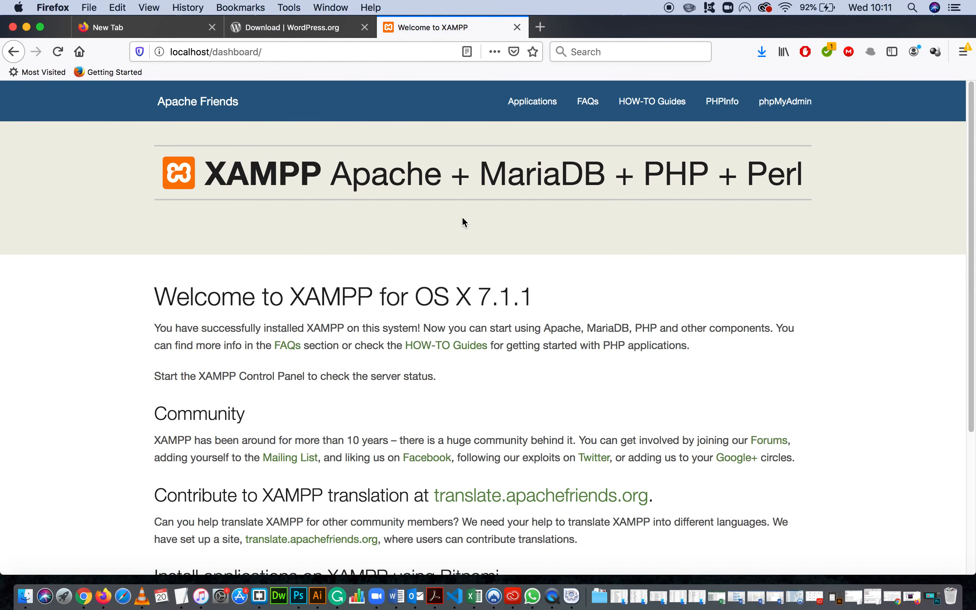
scroll(463, 221, down, 3)
scroll(294, 220, up, 3)
scroll(688, 218, down, 1)
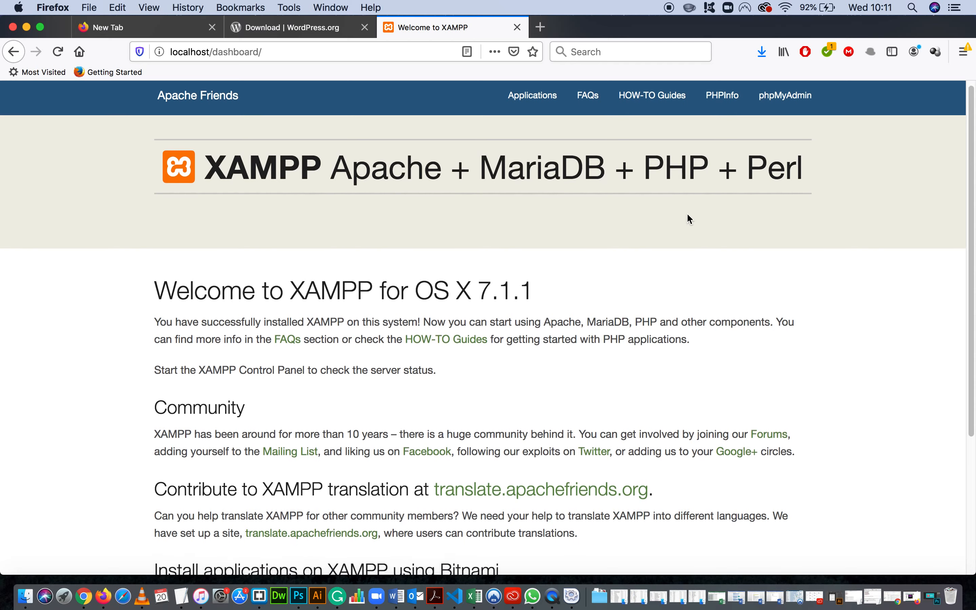
scroll(687, 216, down, 5)
scroll(706, 234, up, 5)
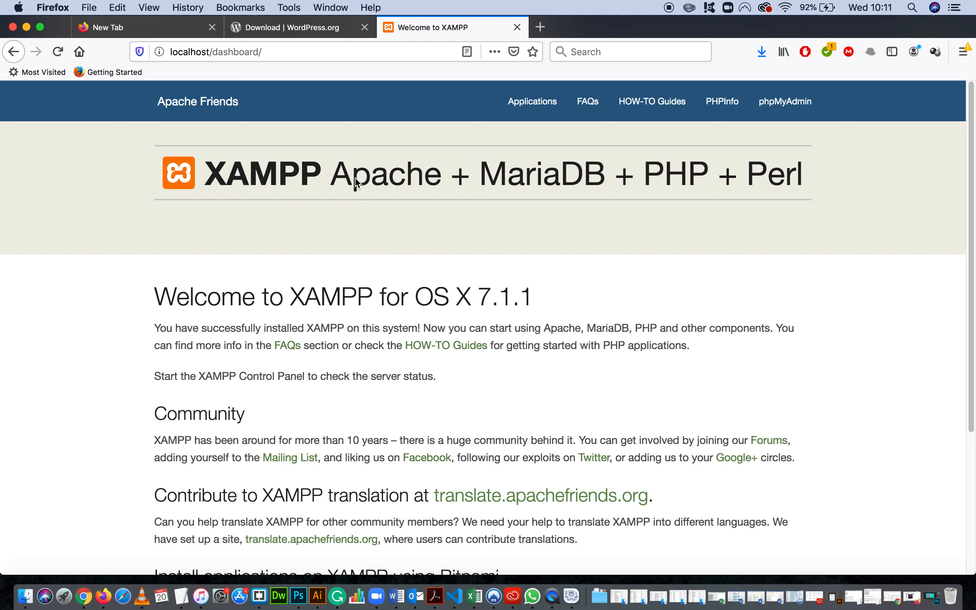
Replace the dashboard part of the address and load localhost/codeAndLearn to start the WordPress setup.
click(258, 55)
click(273, 56)
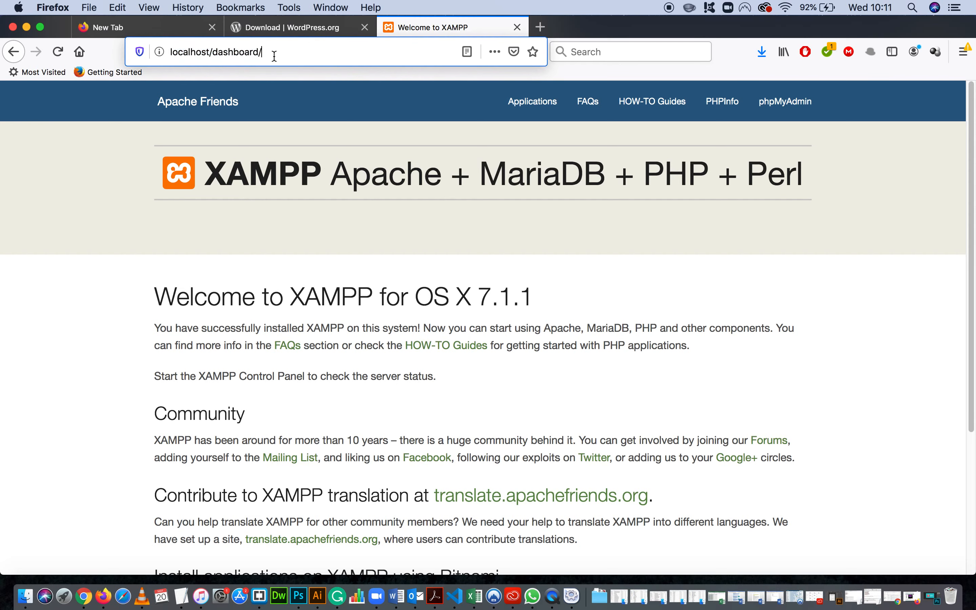
drag(282, 54, 212, 55)
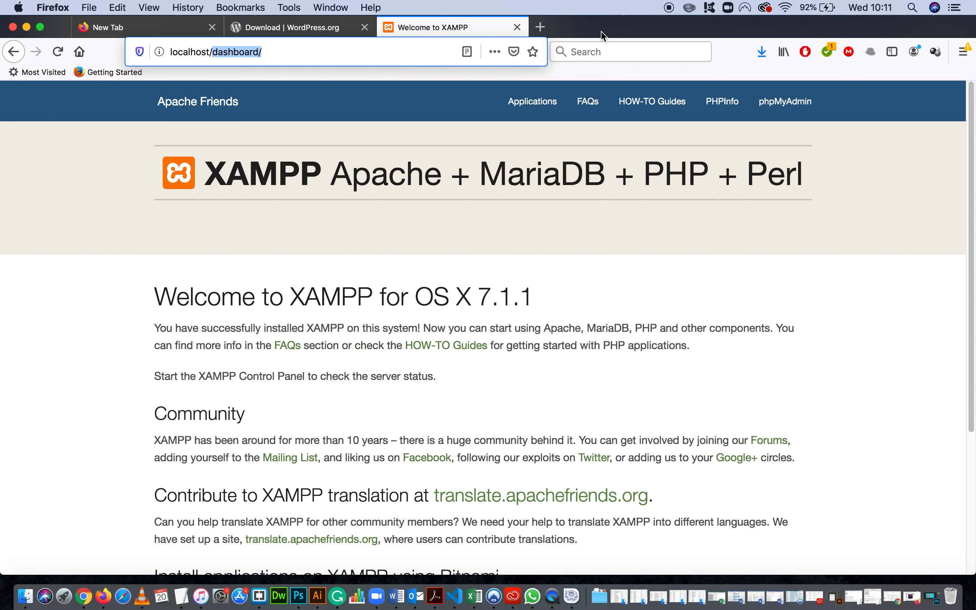
text(learn)
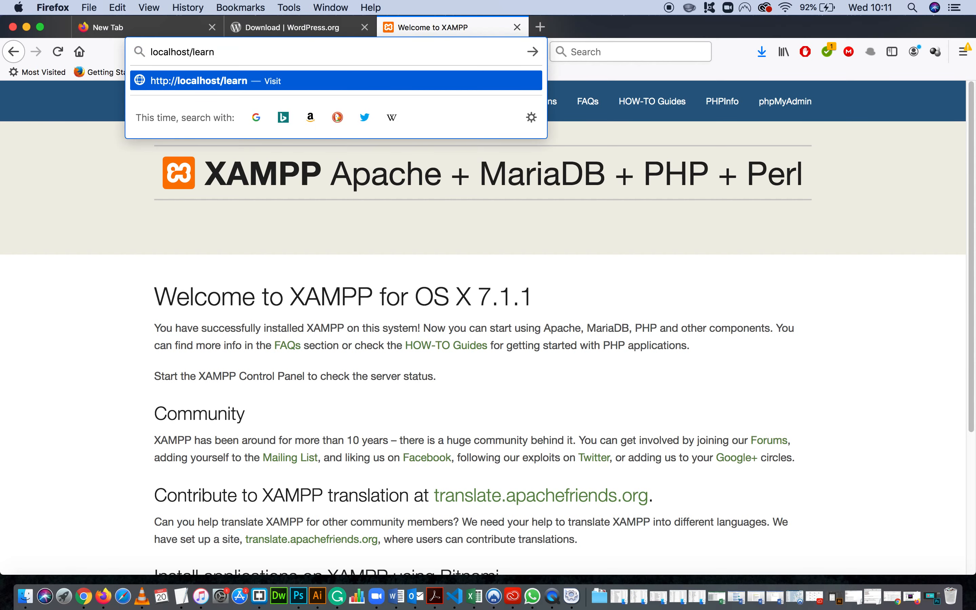
text(AndC)
key(BackSpace)
key(BackSpace)
key(BackSpace)
key(BackSpace)
key(BackSpace)
key(BackSpace)
key(BackSpace)
key(BackSpace)
key(BackSpace)
text(code)
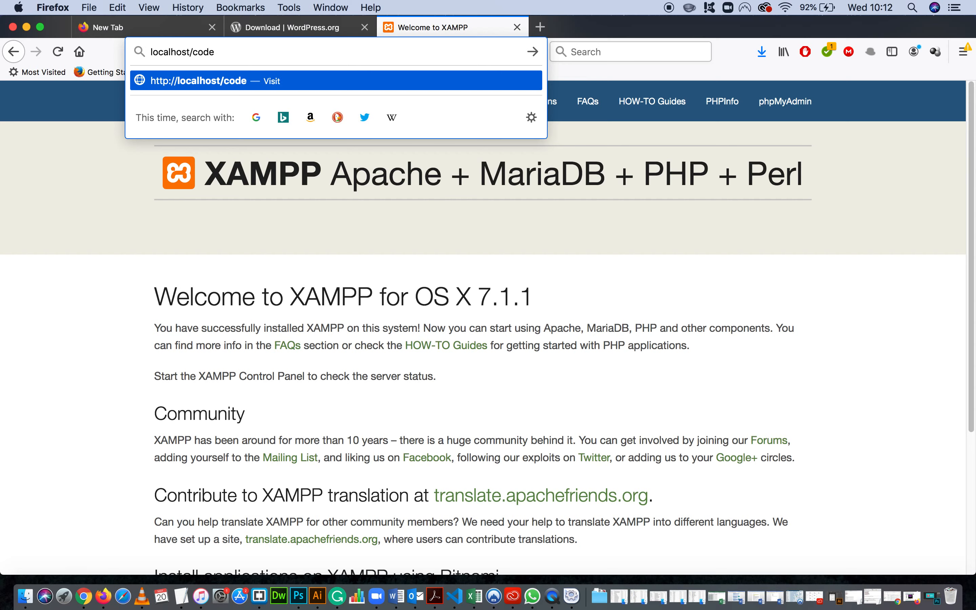
text(AndLearn)
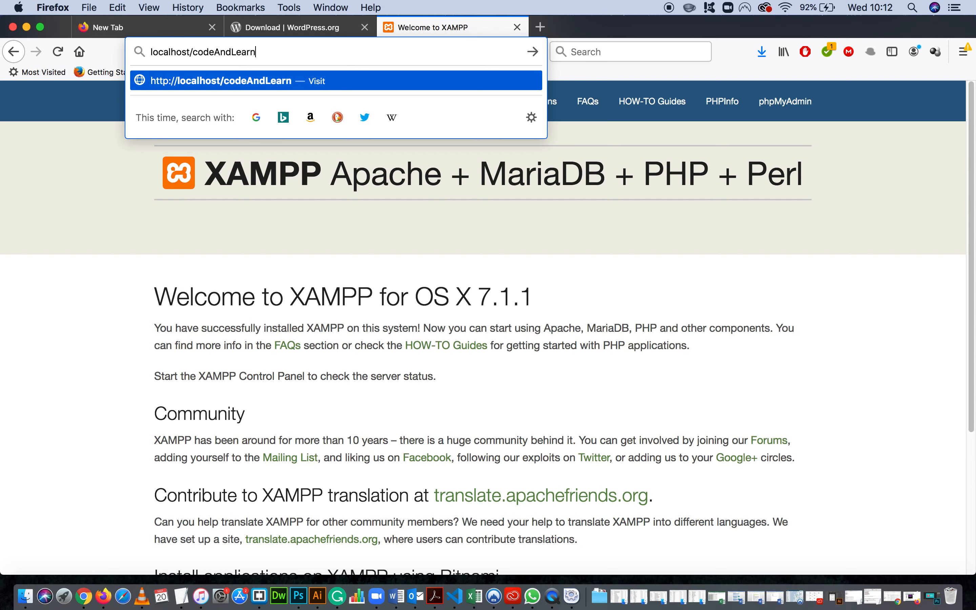
key(Return)
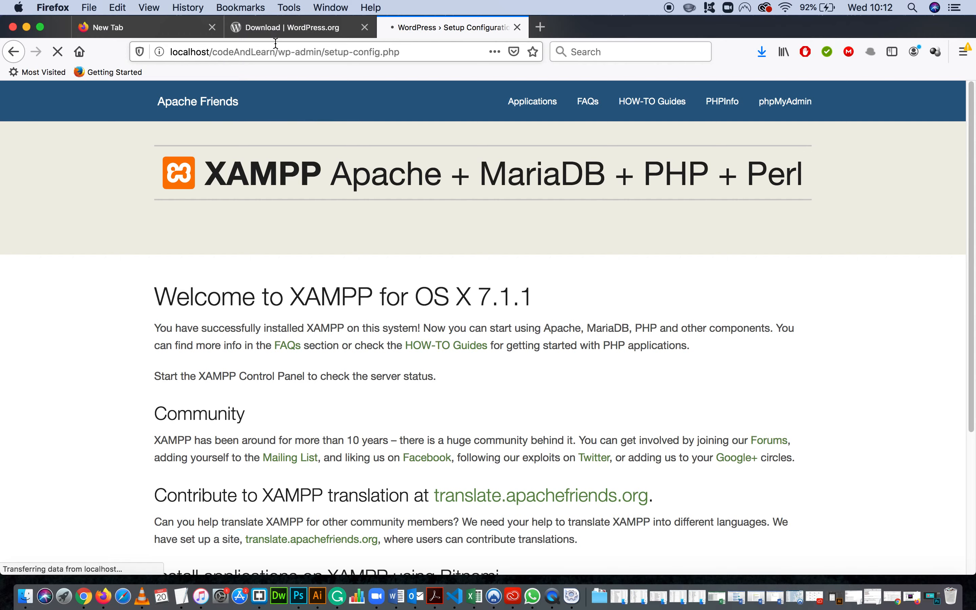
Minimise Firefox and go back from codeAndLearn to the htdocs folder in Finder to check the site folder's name.
key(super+m)
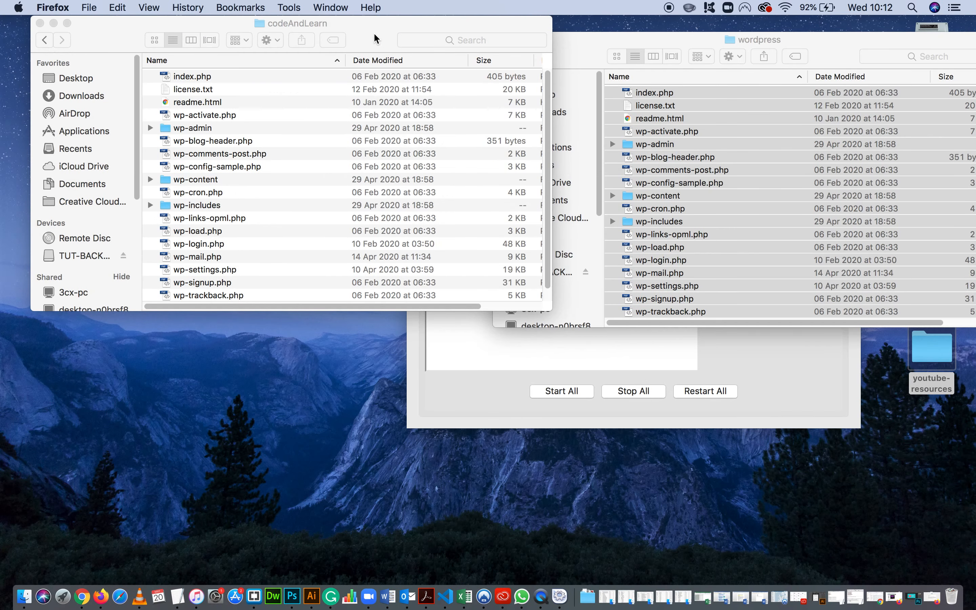
drag(377, 37, 492, 76)
click(160, 79)
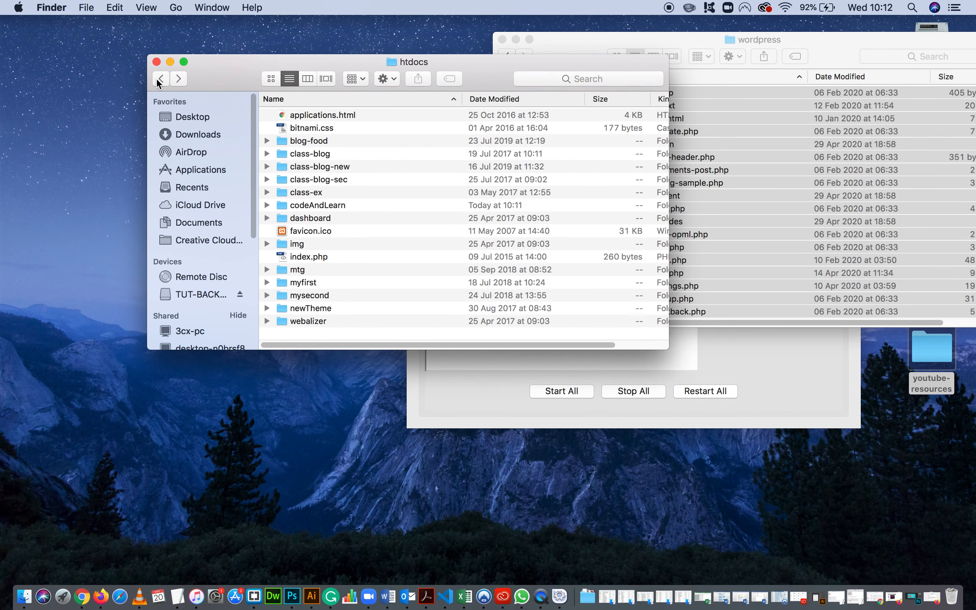
Open the codeAndLearn folder to check its WordPress files, and switch back to Firefox.
click(324, 207)
double_click(342, 207)
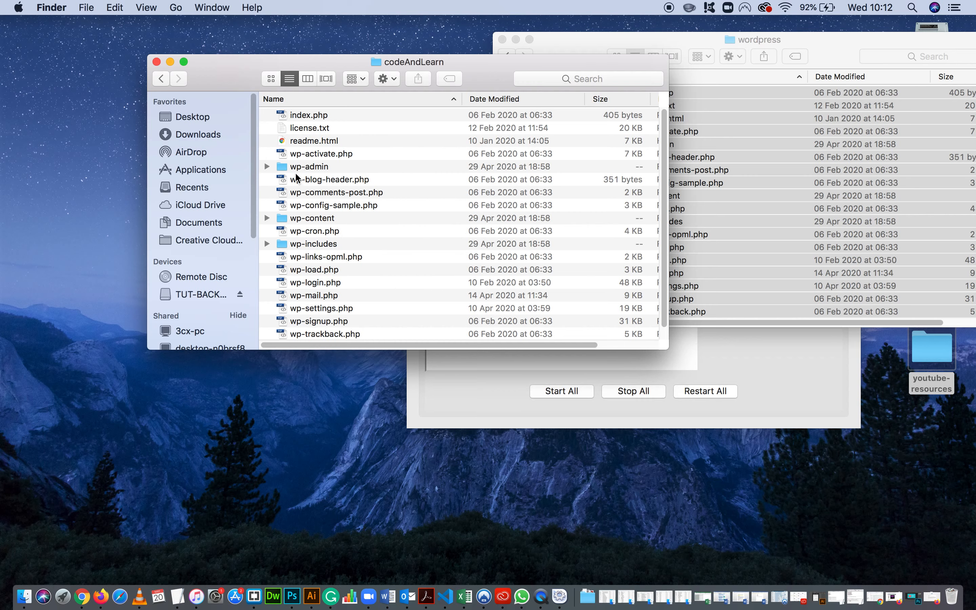
click(931, 597)
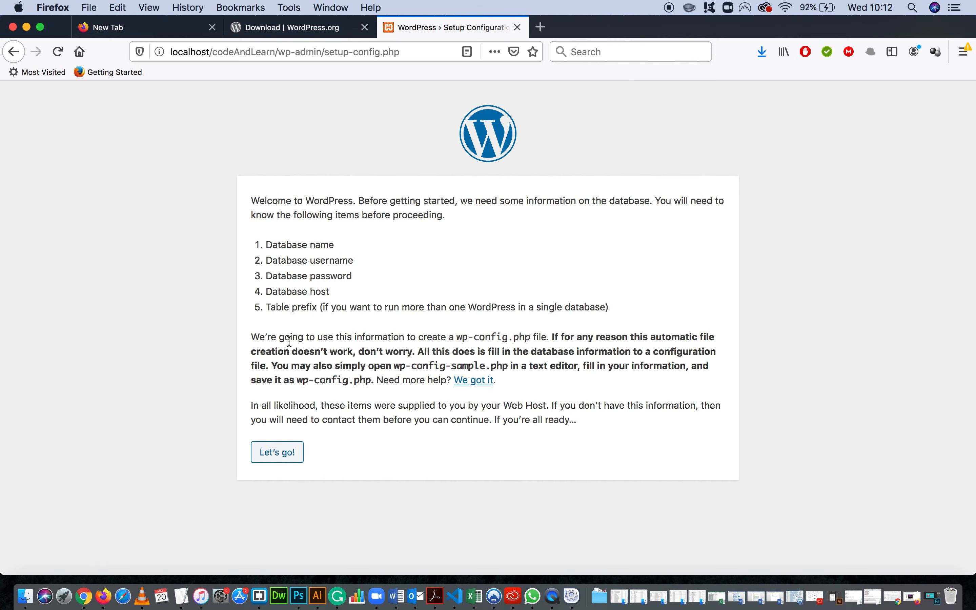
Review the required database items on the WordPress welcome page and continue to the database connection form.
drag(267, 244, 354, 261)
drag(267, 276, 346, 292)
click(396, 319)
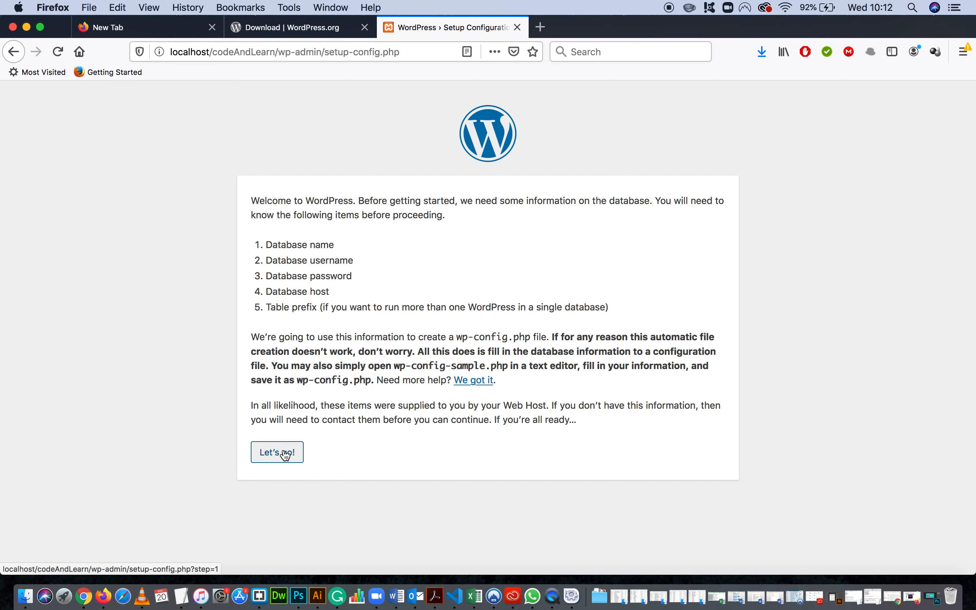
click(285, 461)
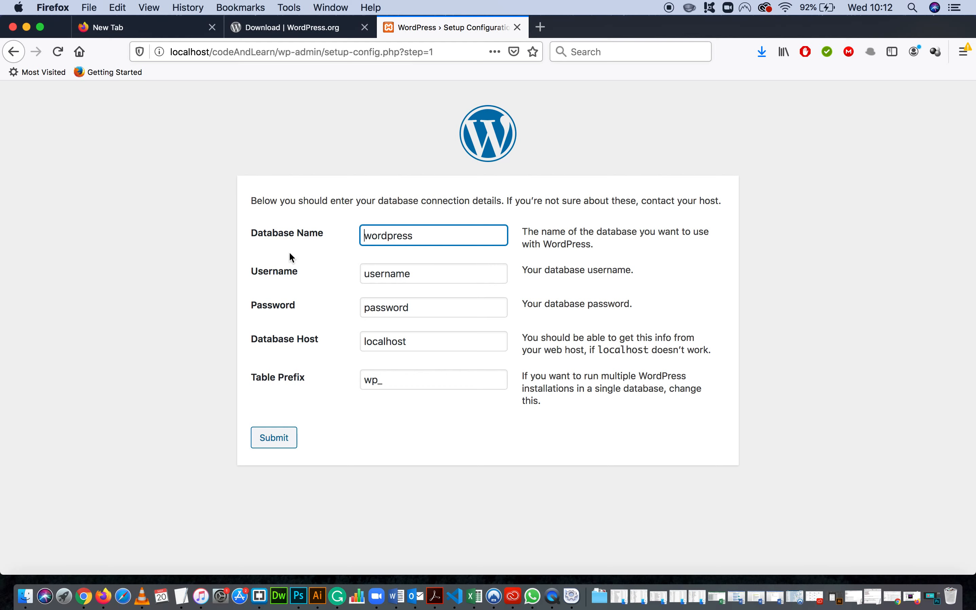
drag(329, 236, 249, 238)
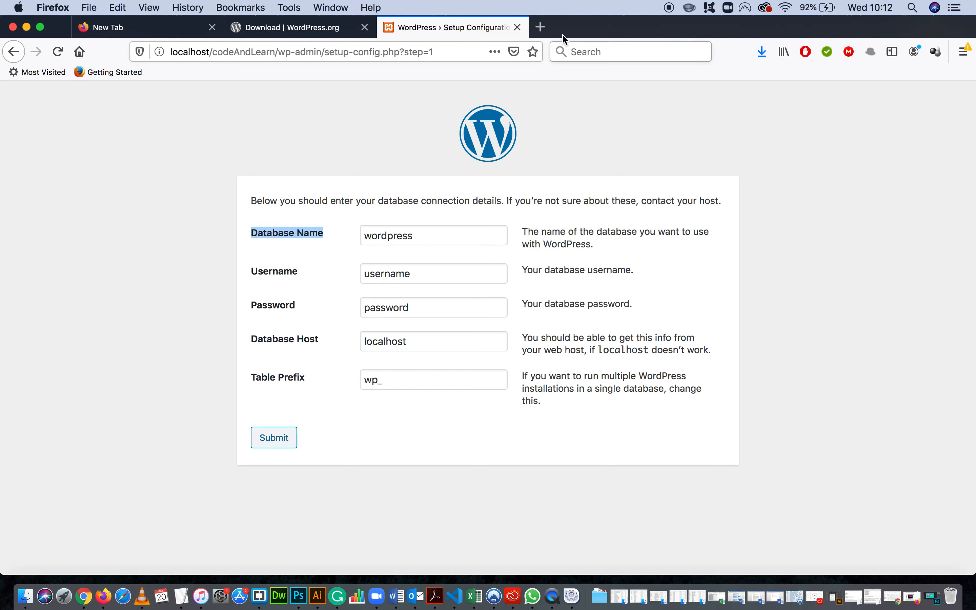
Load localhost in a new tab and check the address of the XAMPP dashboard.
click(540, 27)
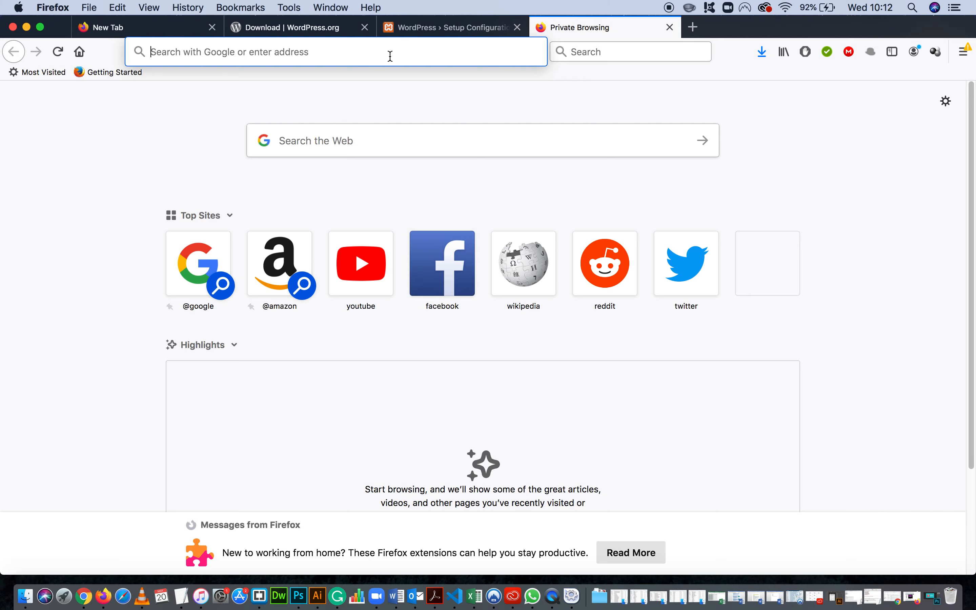
text(localhost)
key(Return)
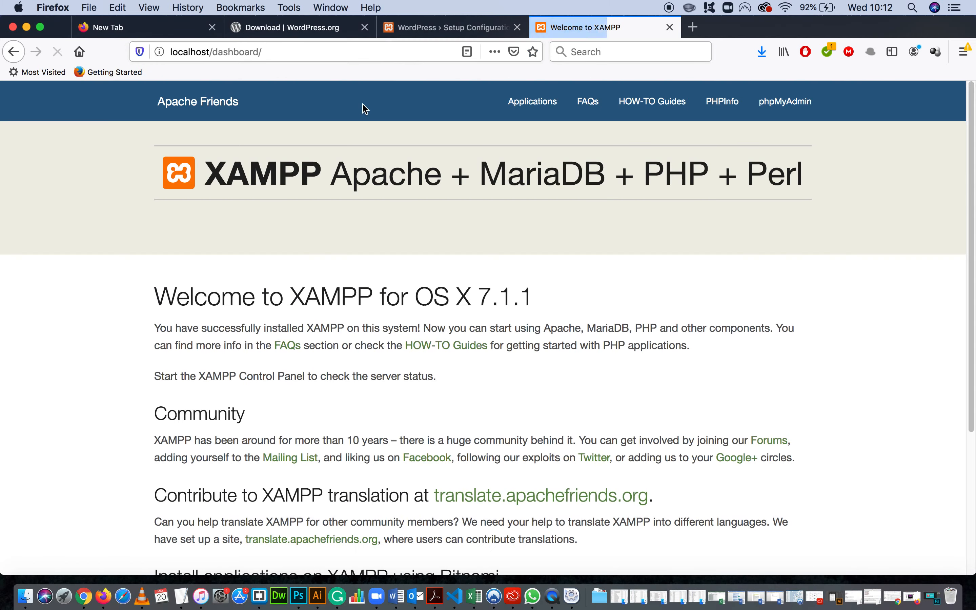
click(260, 51)
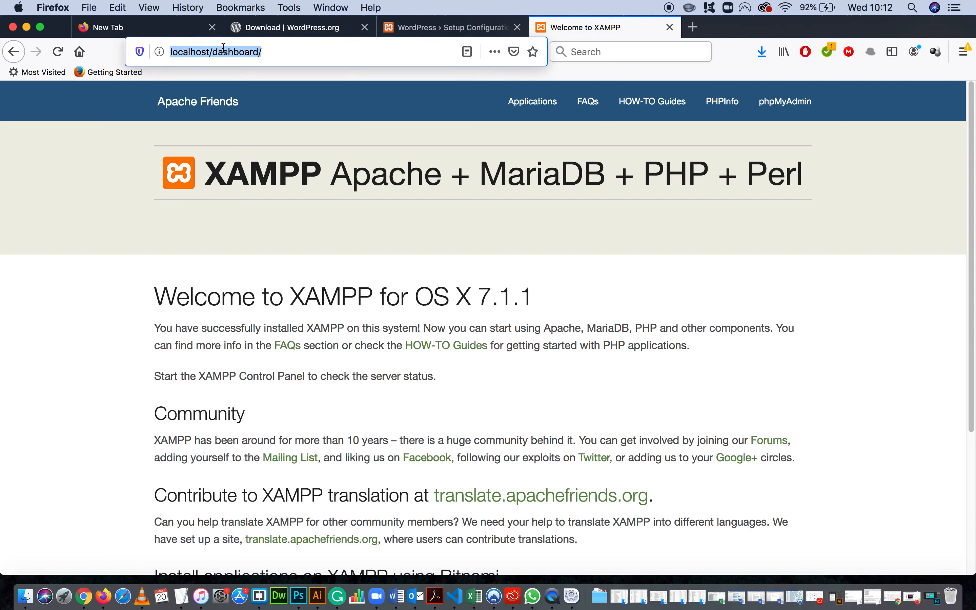
click(320, 178)
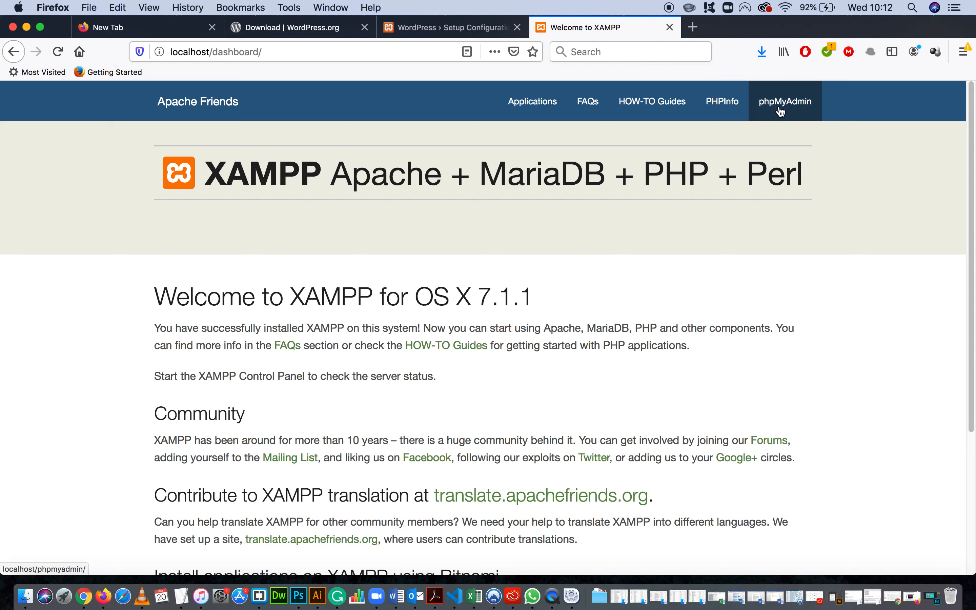
Open phpMyAdmin at localhost/phpmyadmin in another new tab.
click(693, 27)
text(lo)
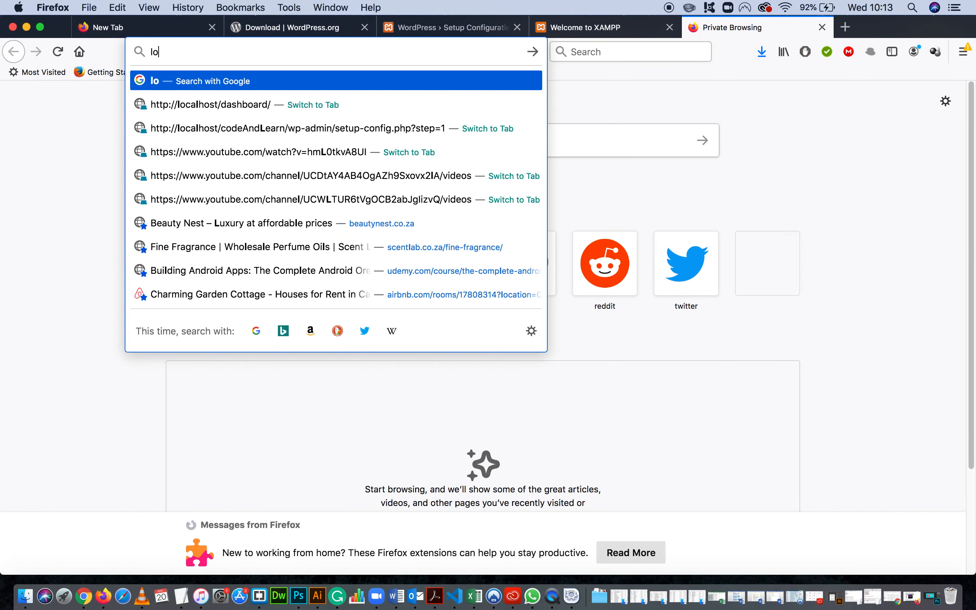
text(calhost)
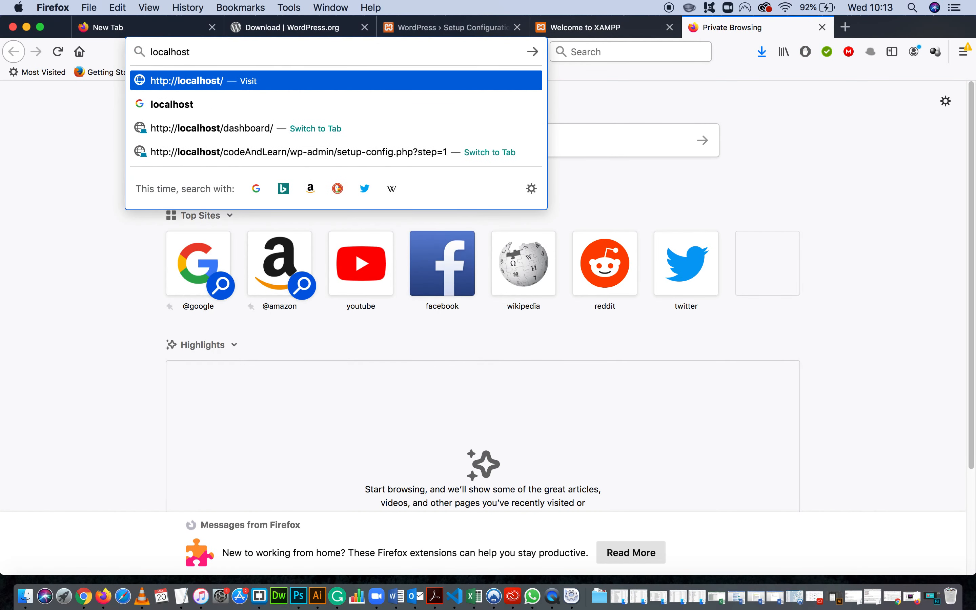
text(/phpmyadmin)
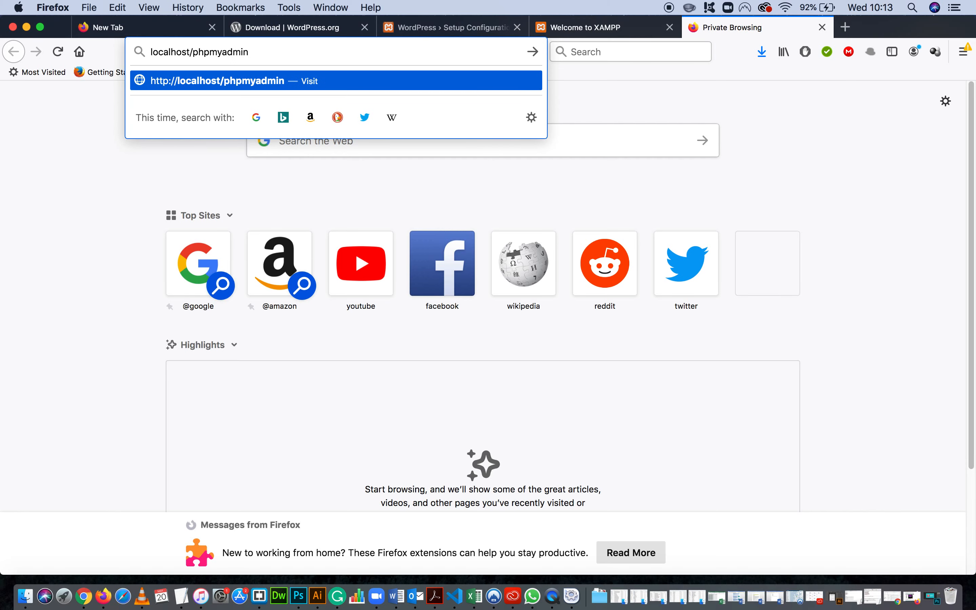
key(Return)
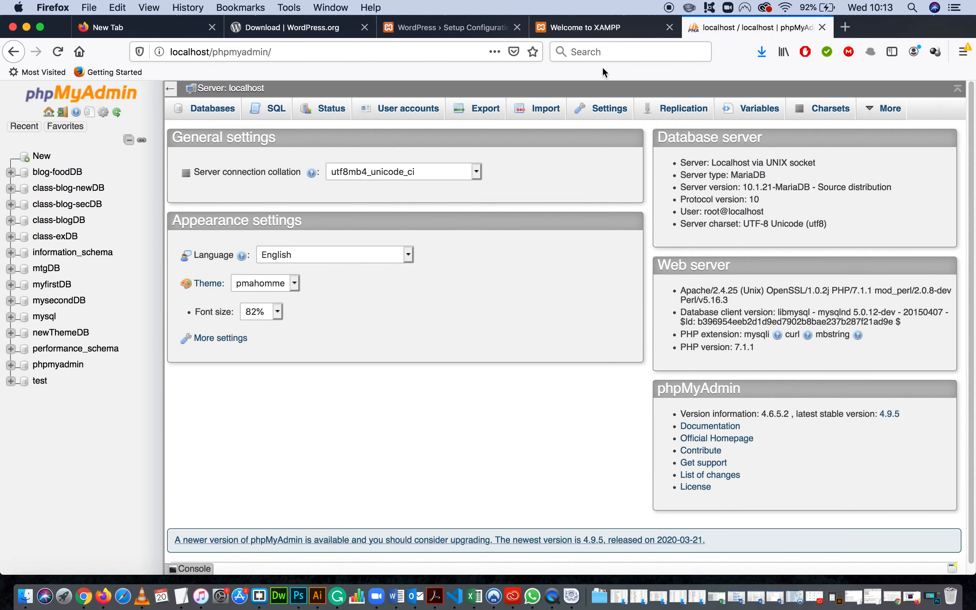
Look at the XAMPP dashboard and phpMyAdmin tabs again, and check the Database Name field in the WordPress setup form.
click(585, 27)
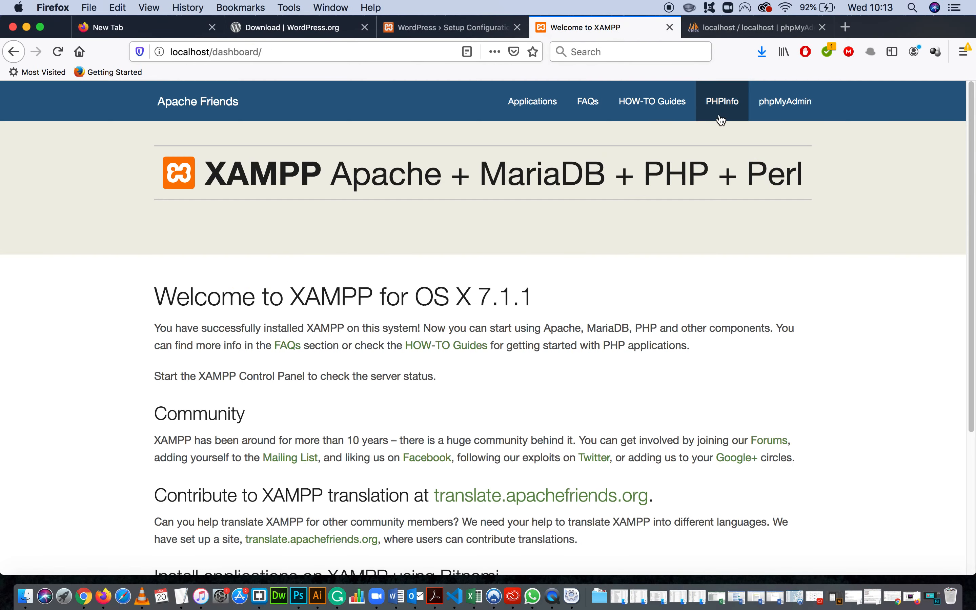
click(735, 31)
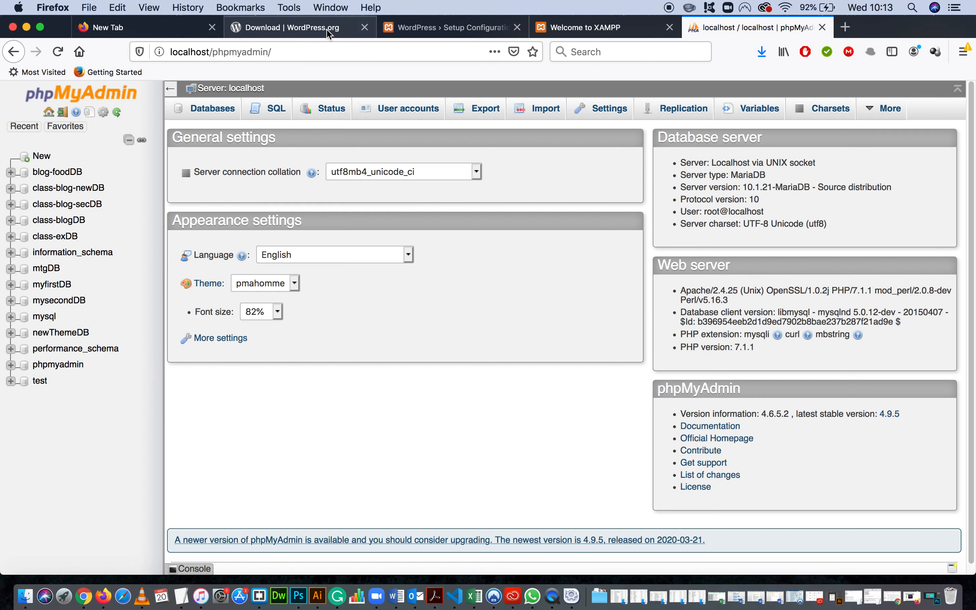
click(464, 27)
click(422, 237)
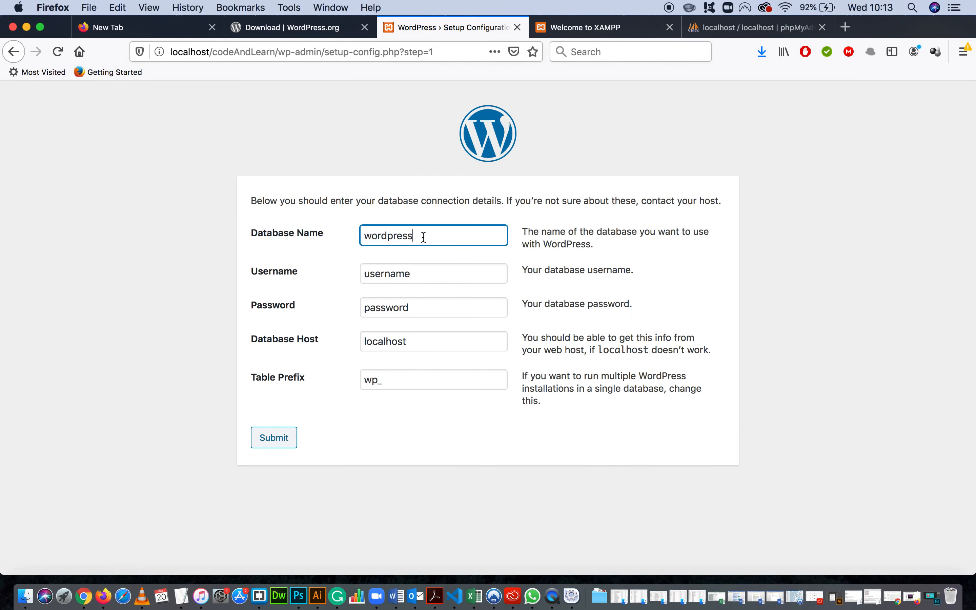
drag(423, 237, 360, 239)
click(618, 213)
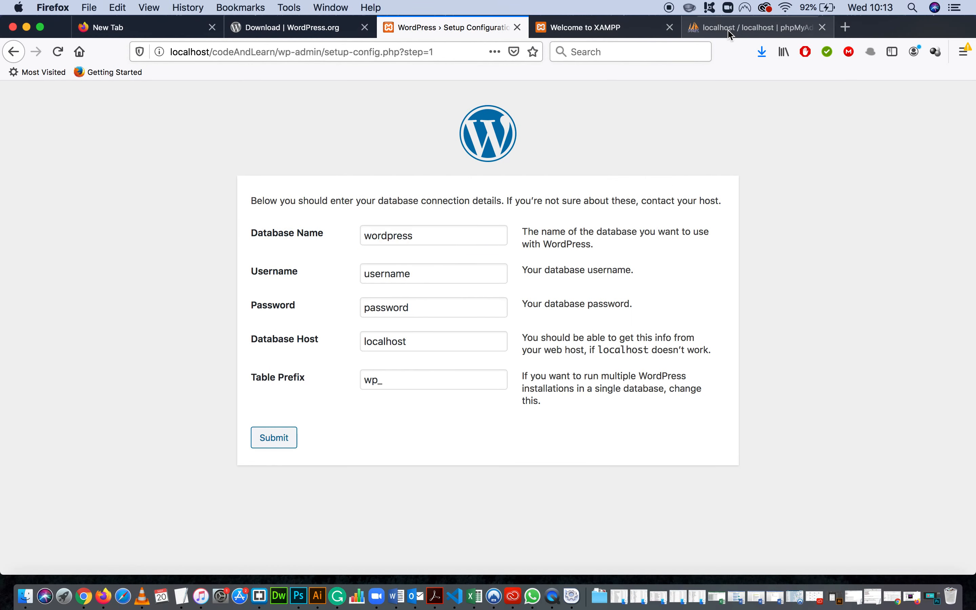
Create a new database named codeAndLearnDB in phpMyAdmin.
click(730, 35)
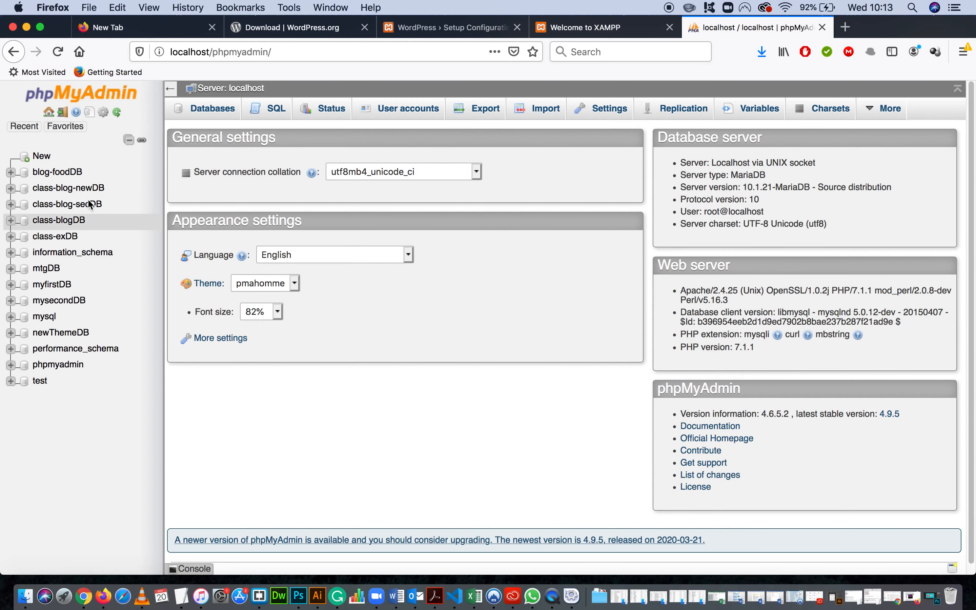
click(42, 158)
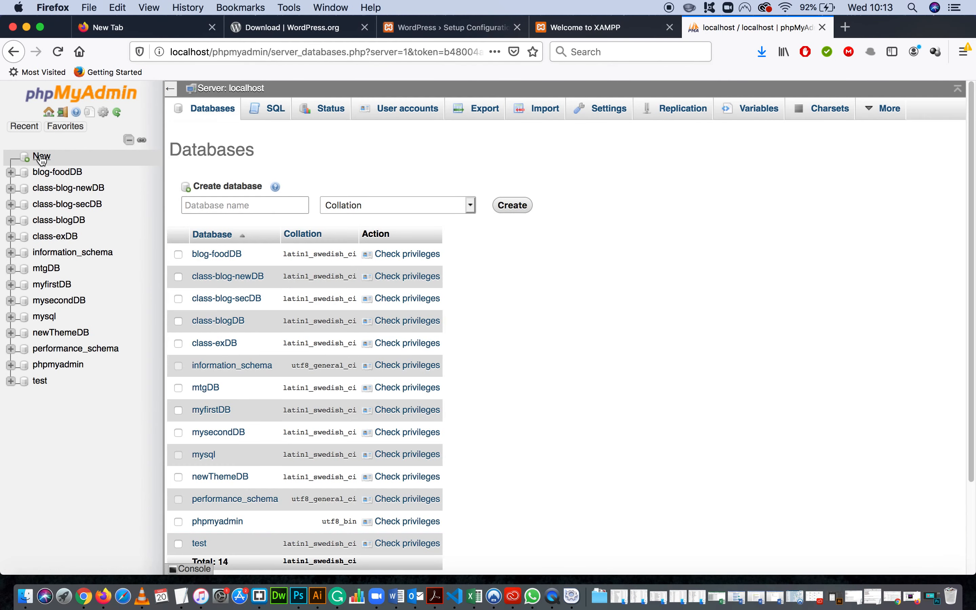
click(189, 207)
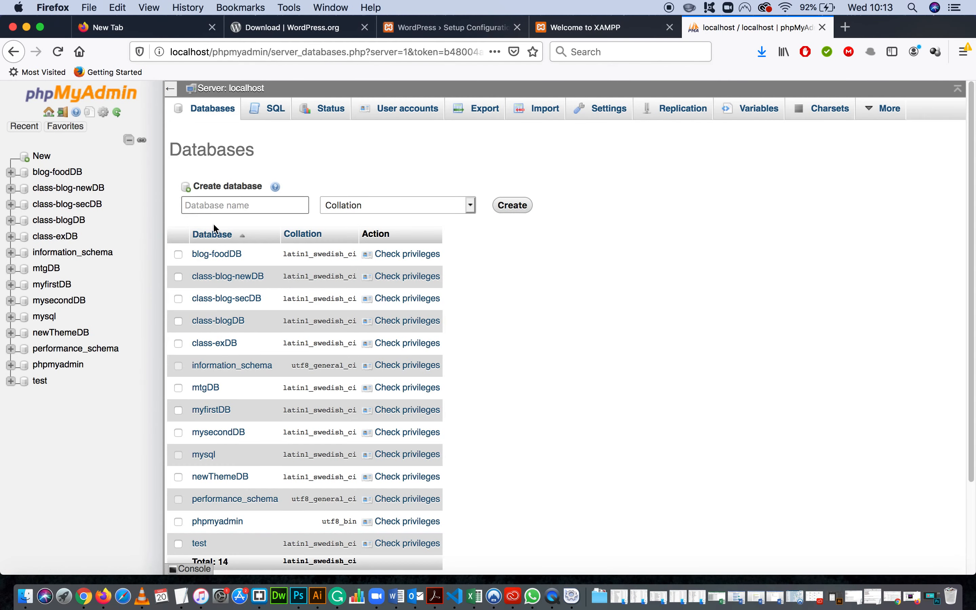
click(238, 212)
click(447, 25)
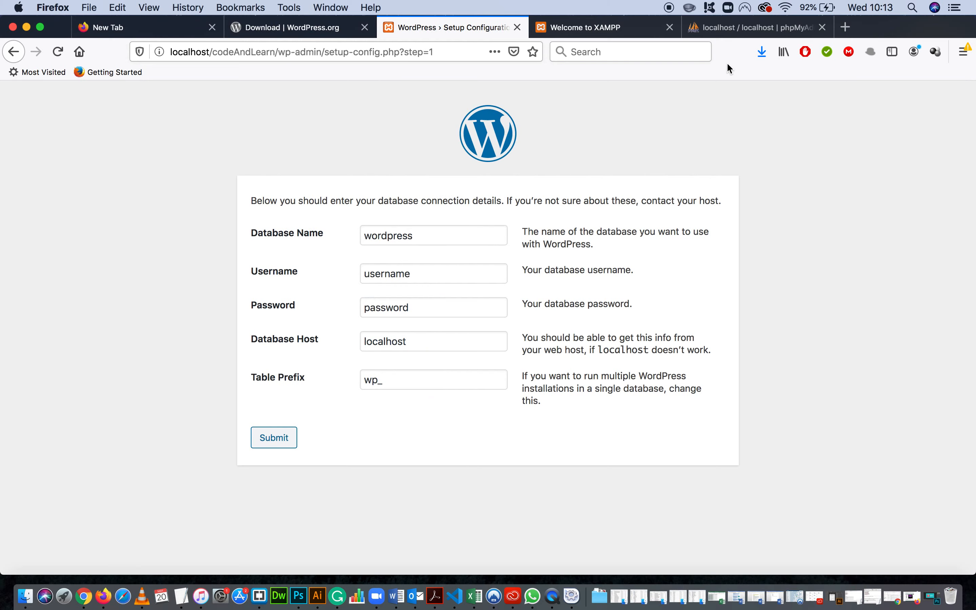
click(746, 27)
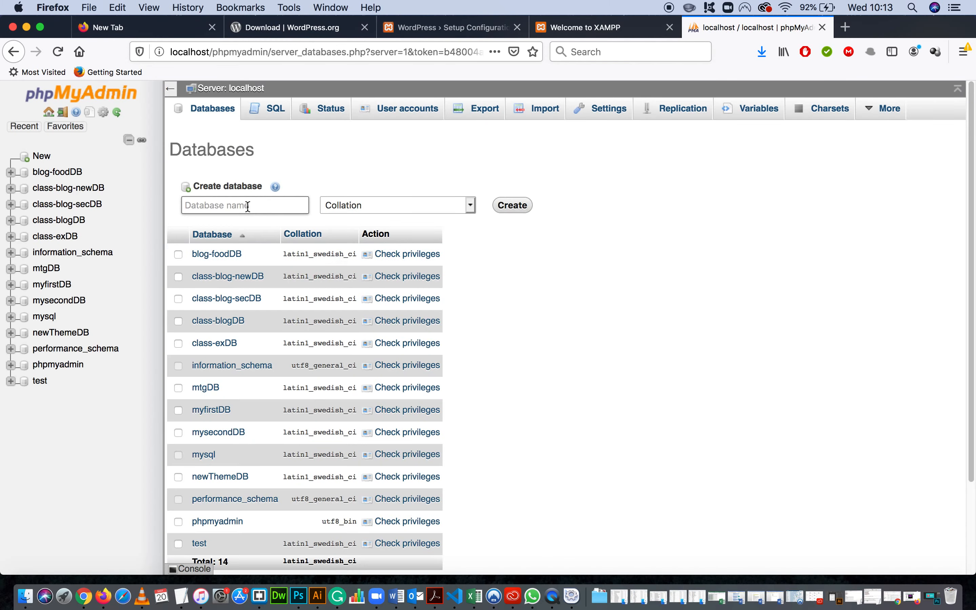
text(codeAndLearnDB)
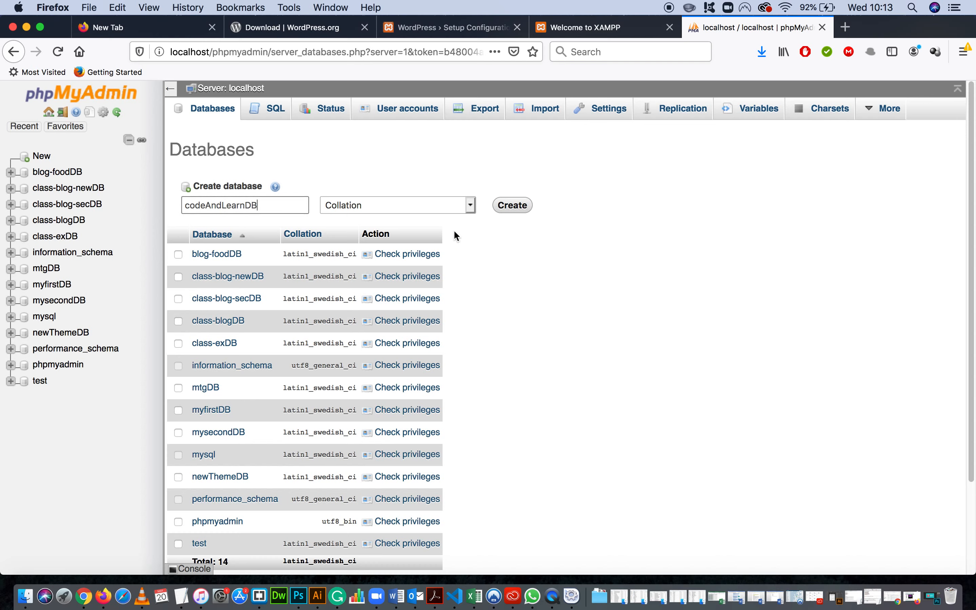
click(514, 207)
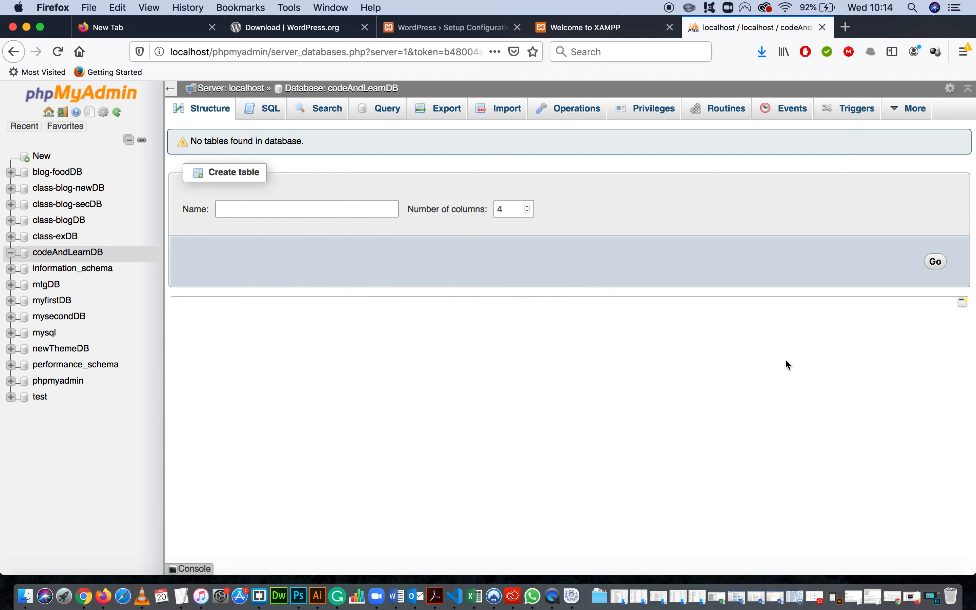
Copy the name codeAndLearnDB from phpMyAdmin and use it as the Database Name in the WordPress setup form.
click(617, 28)
click(451, 28)
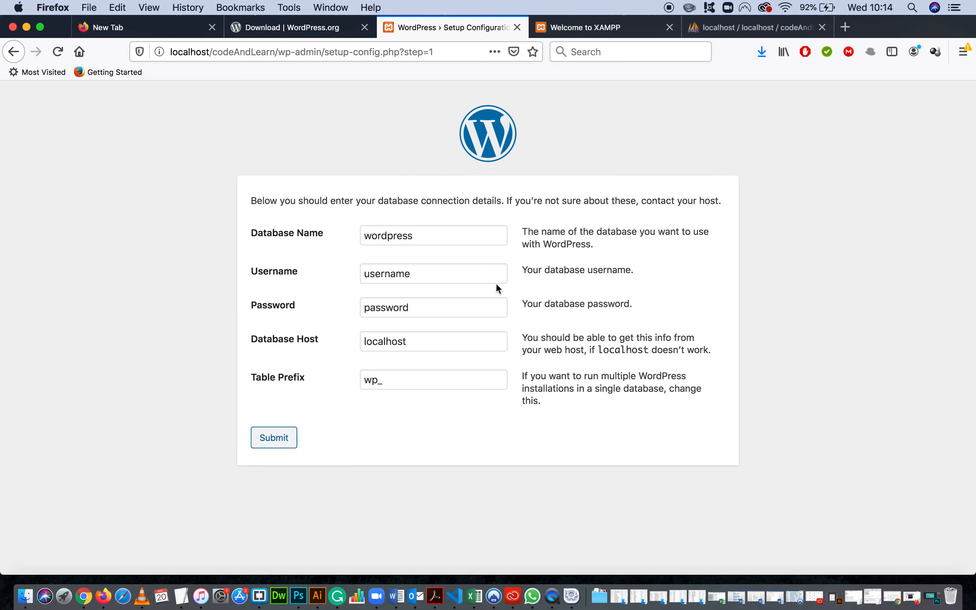
click(715, 34)
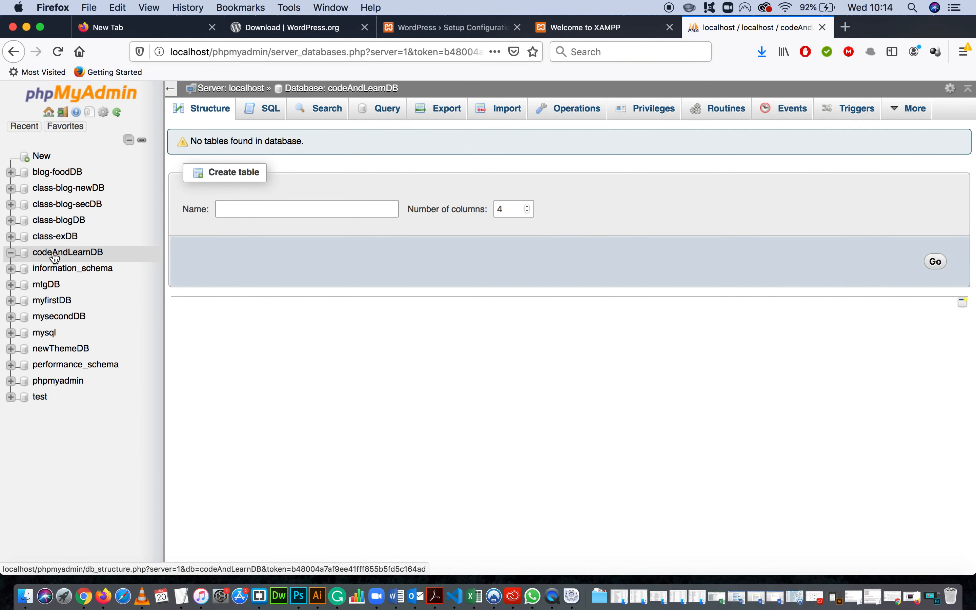
drag(104, 256, 36, 256)
key(super+c)
click(447, 27)
drag(426, 235, 327, 231)
key(super+v)
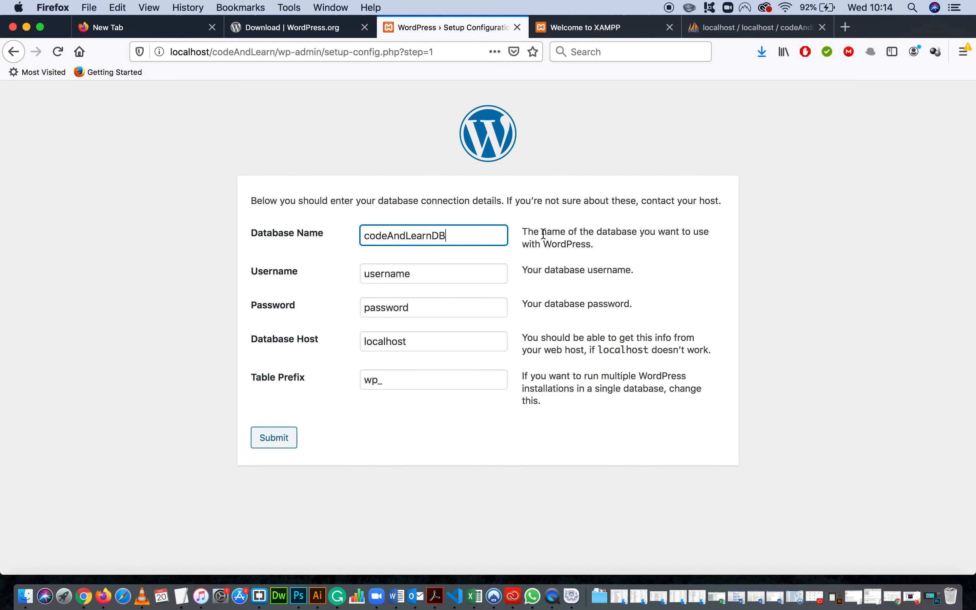
Set the database username to root and clear the password field, keeping localhost as the database host.
click(419, 279)
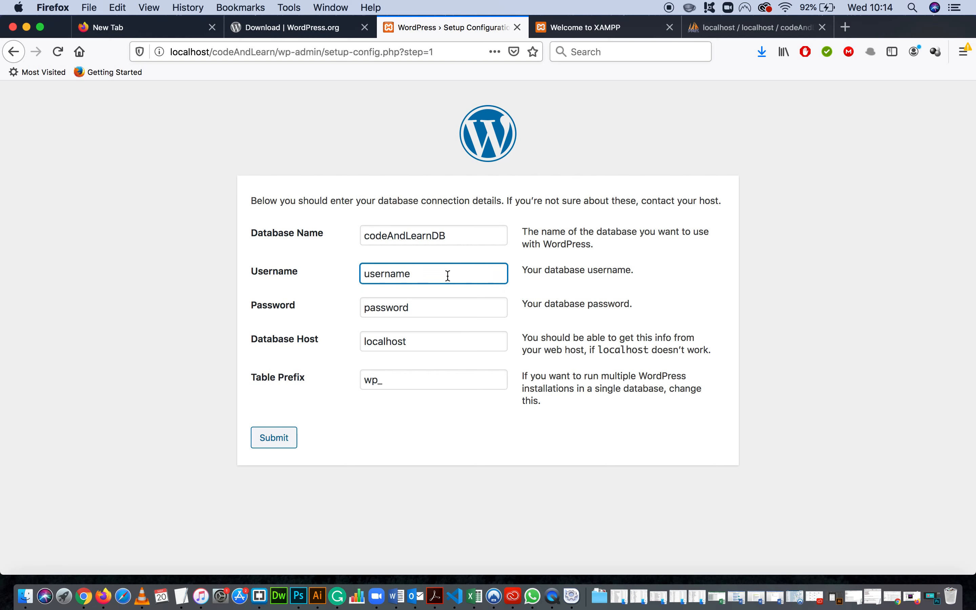
drag(447, 276, 314, 278)
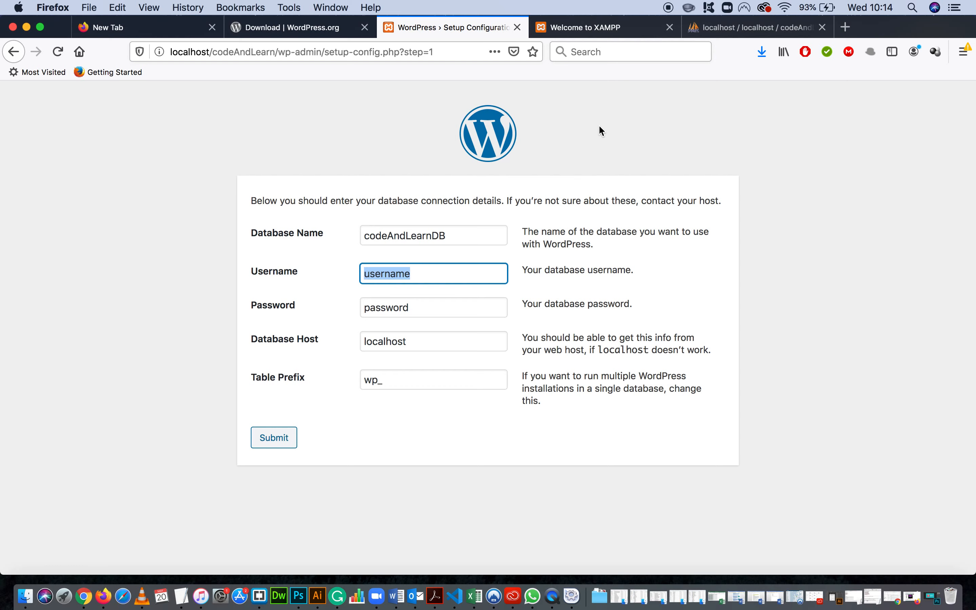
text(root)
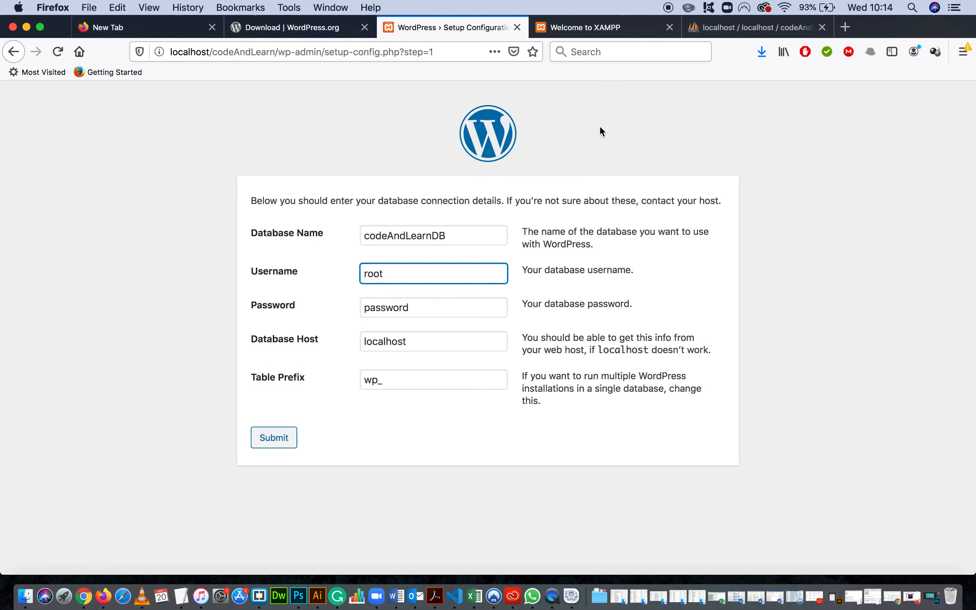
click(420, 308)
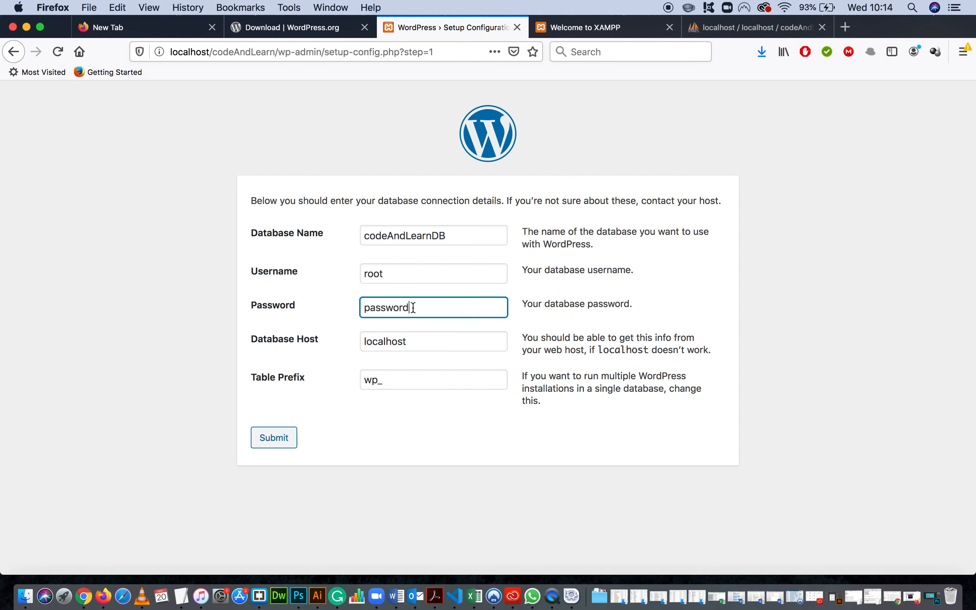
drag(420, 308, 352, 307)
key(BackSpace)
click(443, 343)
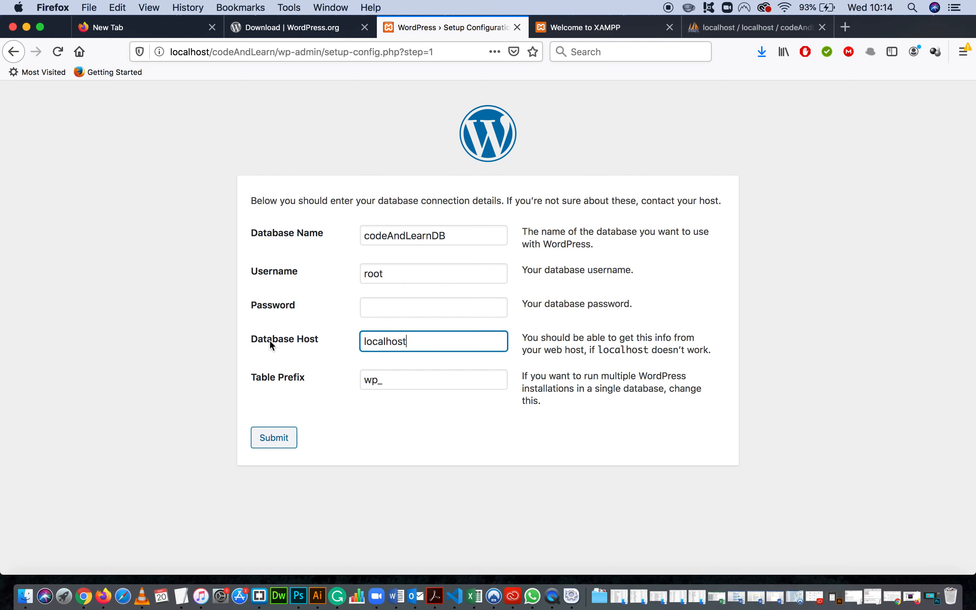
Append LAC to the wp_ table prefix and submit the database connection details.
click(434, 385)
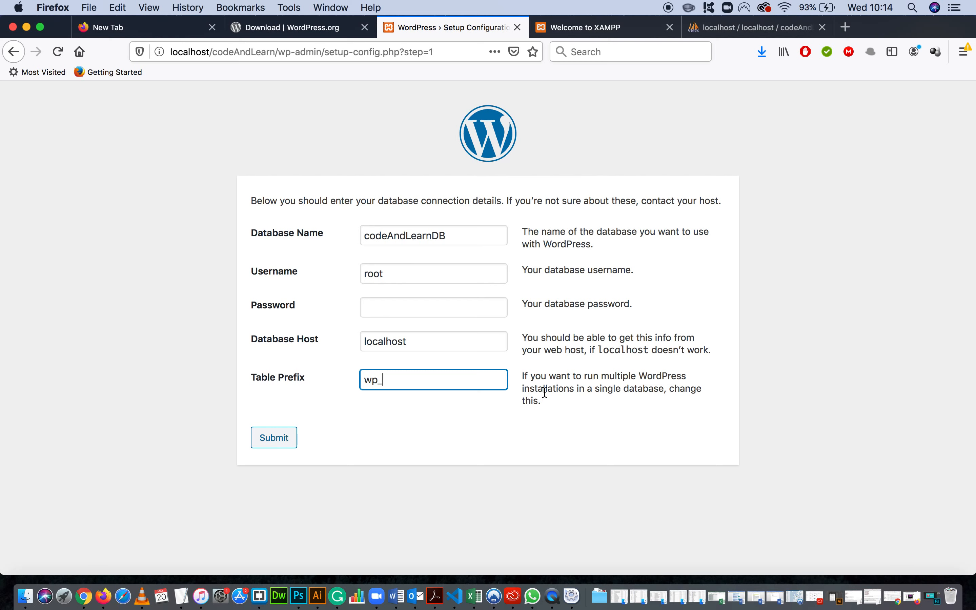
text(LAC)
click(287, 441)
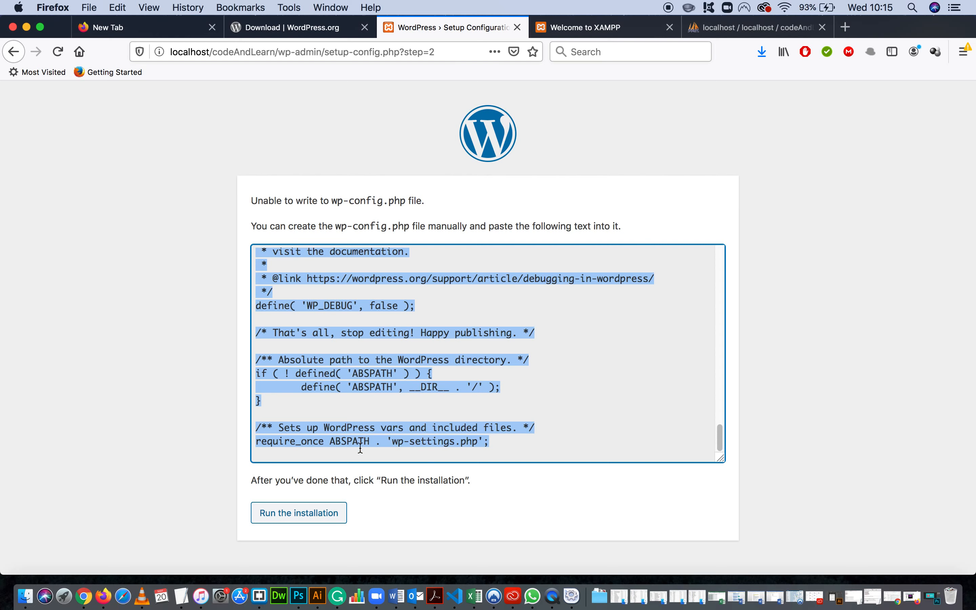
click(438, 343)
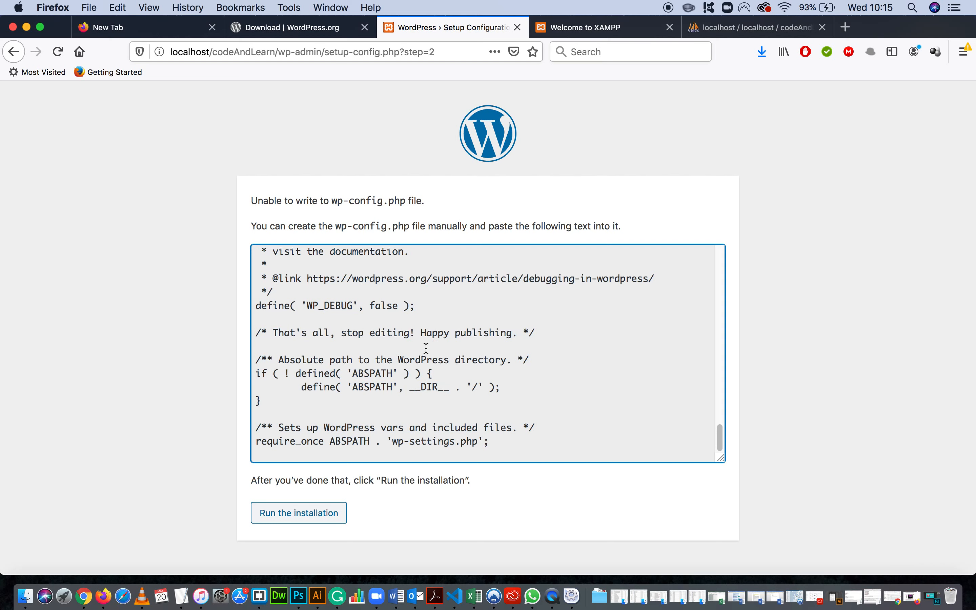
Copy the entire generated wp-config.php text from the WordPress setup page.
key(super+a)
key(super+c)
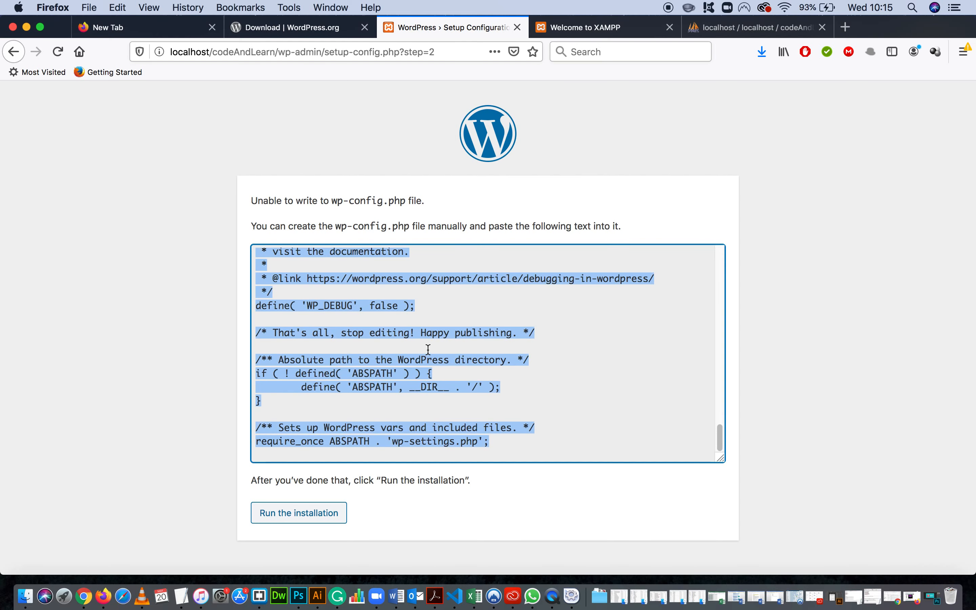
click(411, 227)
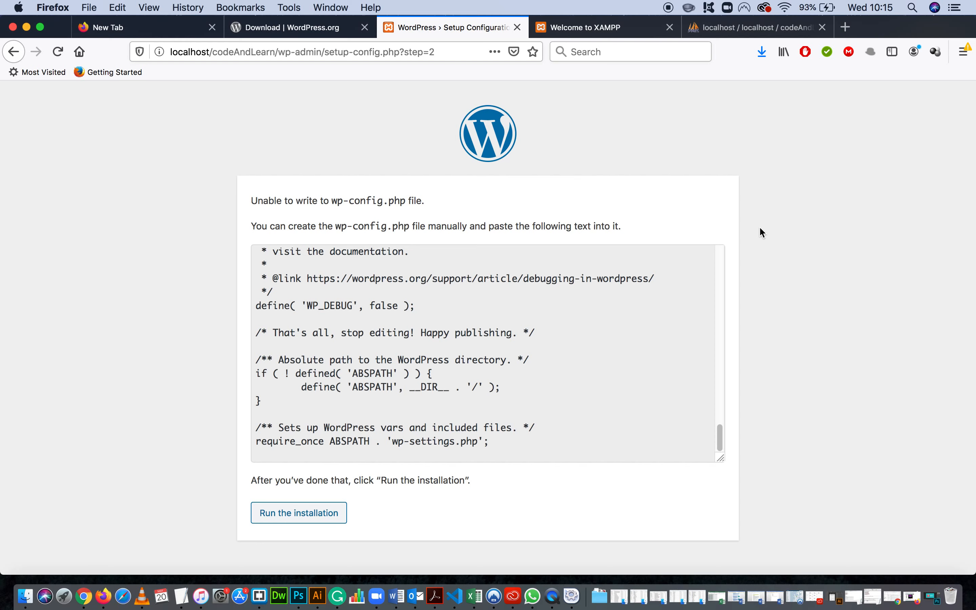
click(447, 309)
drag(426, 310, 313, 290)
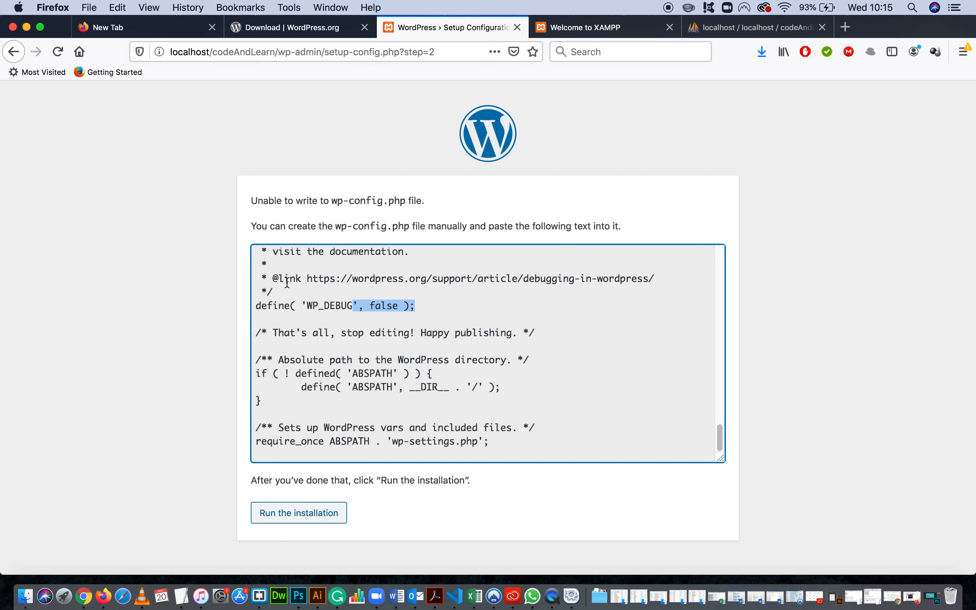
key(super+a)
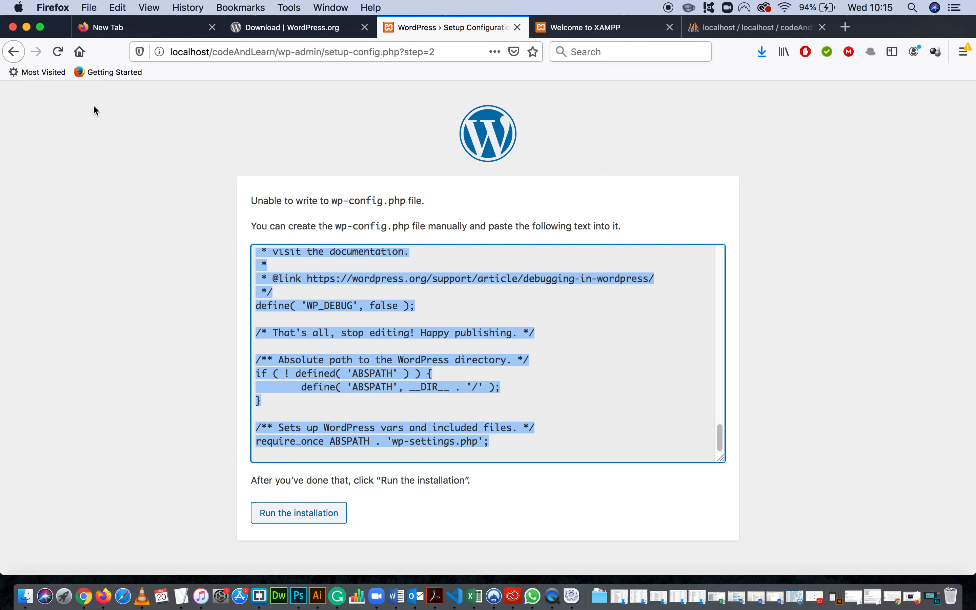
click(429, 308)
key(super+a)
click(431, 316)
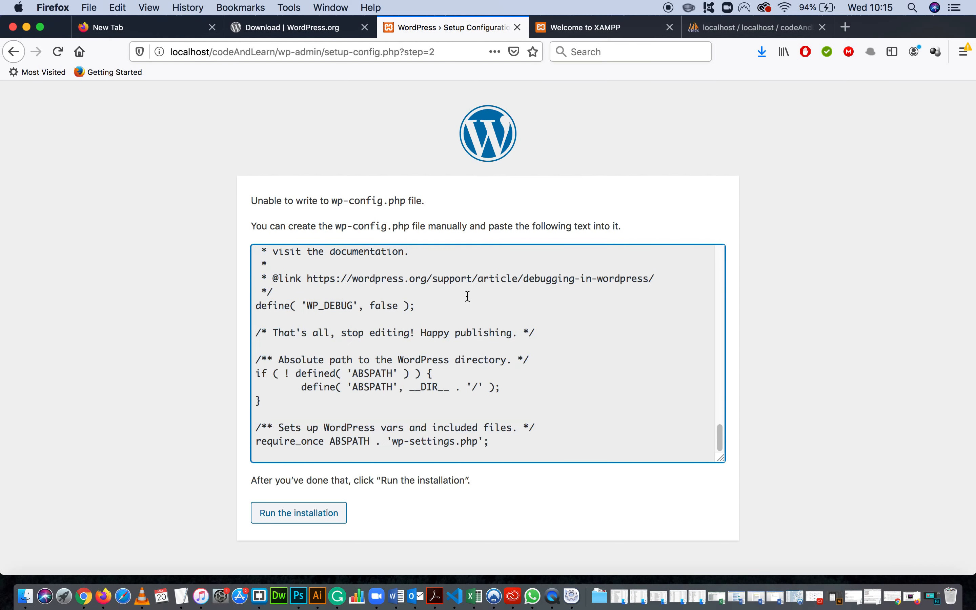
key(super+a)
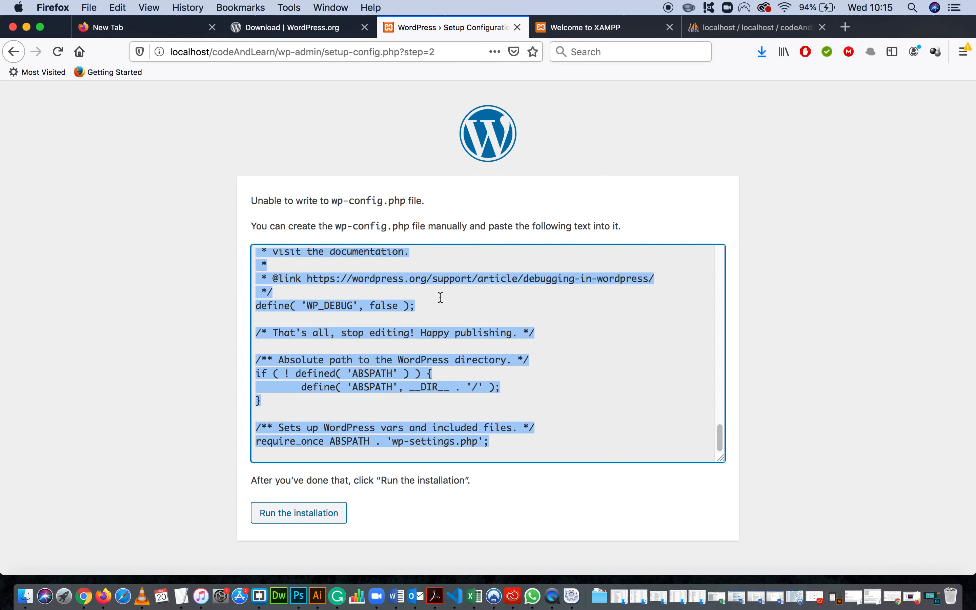
key(super+c)
Switch to Finder and open wp-config-sample.php from the htdocs/codeAndLearn folder in Brackets.
click(27, 27)
drag(489, 72, 463, 68)
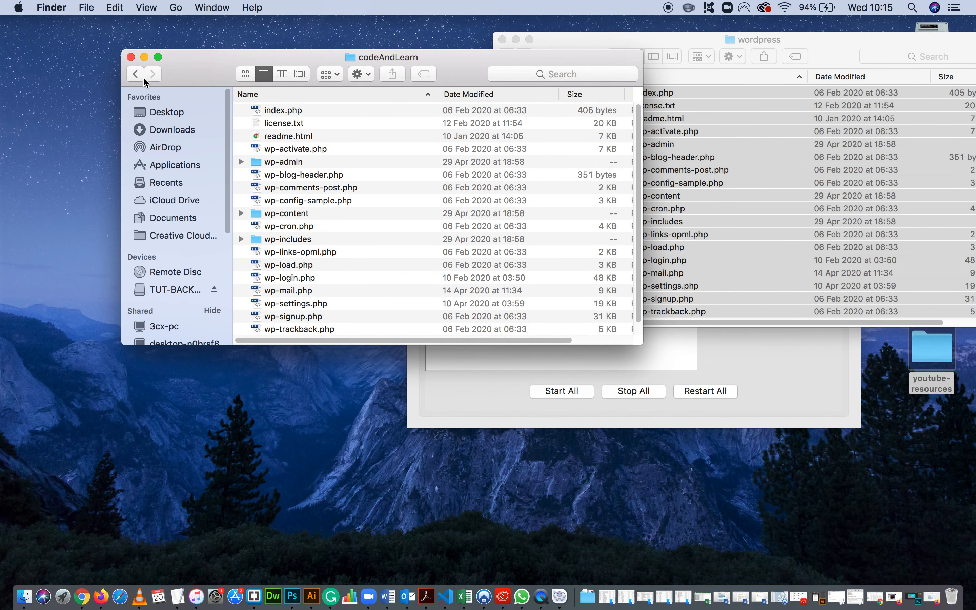
click(134, 74)
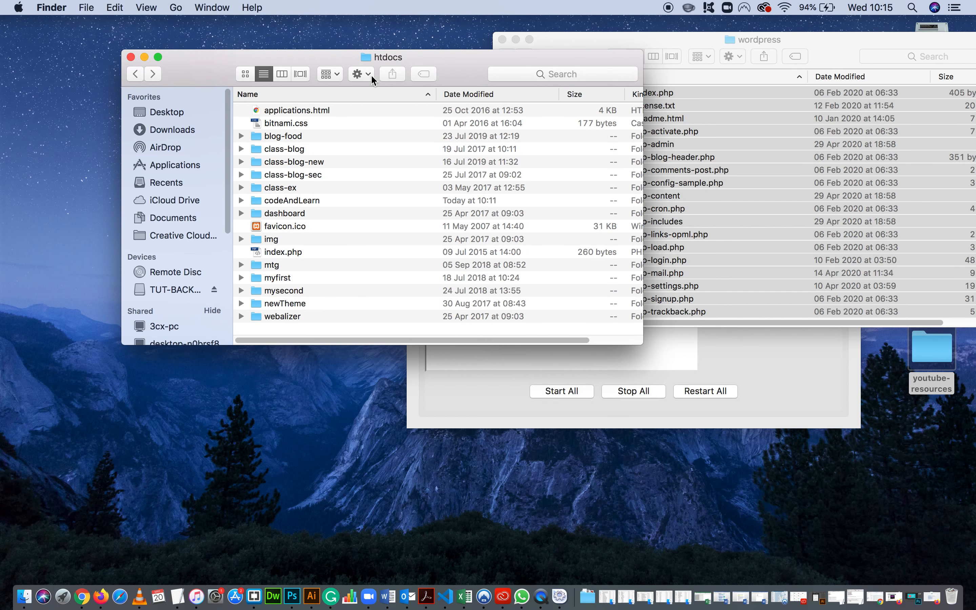
double_click(309, 199)
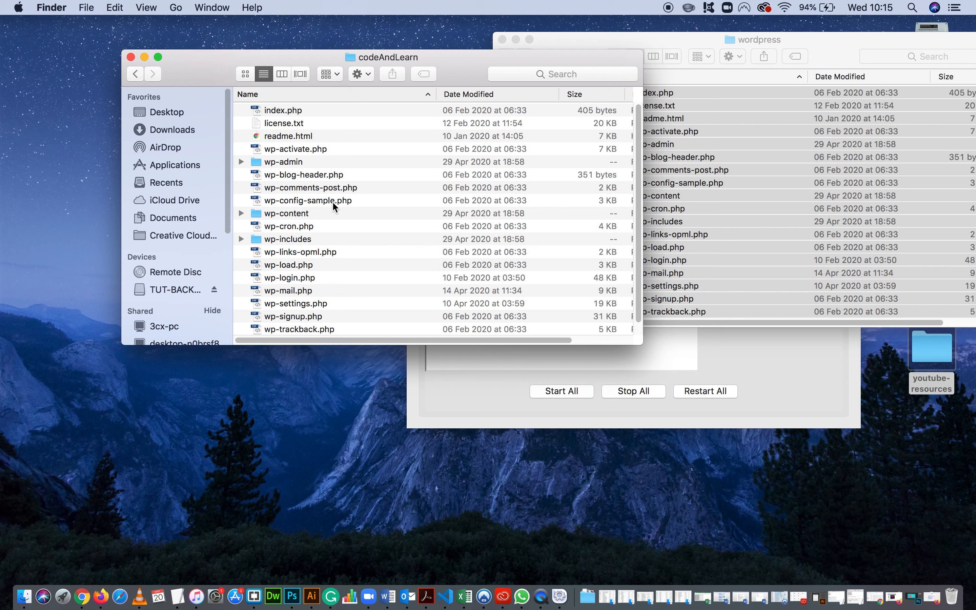
click(332, 199)
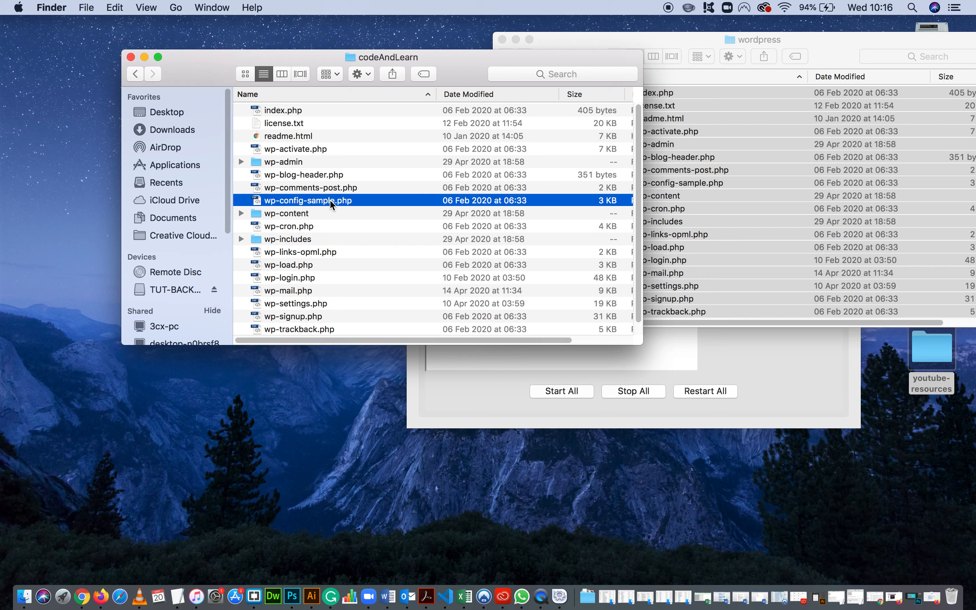
right_click(341, 201)
mouse_move(483, 220)
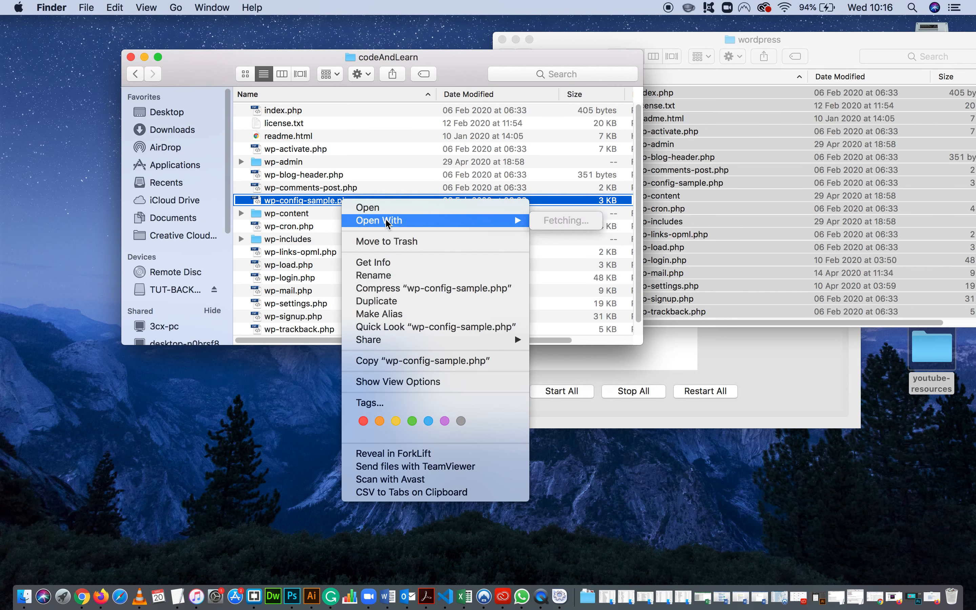
click(583, 243)
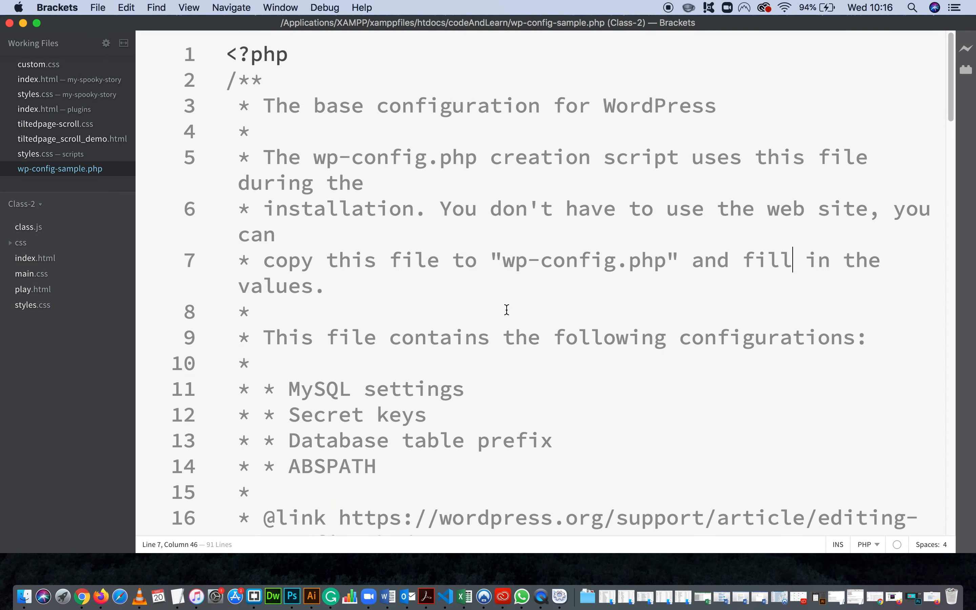
Examine the MySQL settings and placeholder database values in wp-config-sample.php.
scroll(493, 318, down, 15)
scroll(497, 310, up, 2)
scroll(523, 268, down, 8)
scroll(598, 277, up, 12)
scroll(599, 276, up, 2)
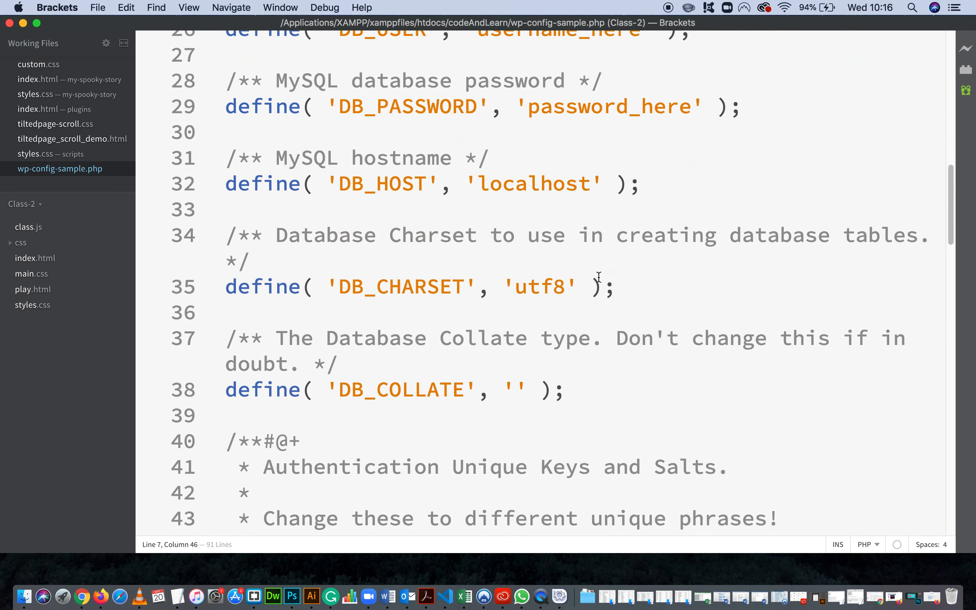
click(600, 220)
scroll(533, 300, up, 7)
scroll(528, 288, down, 5)
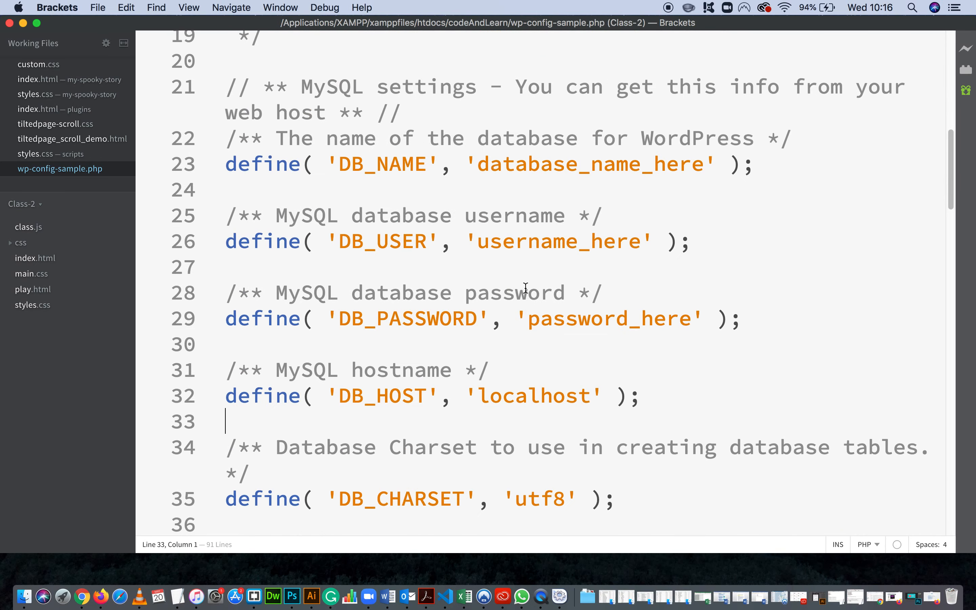
scroll(525, 287, down, 3)
scroll(647, 312, up, 7)
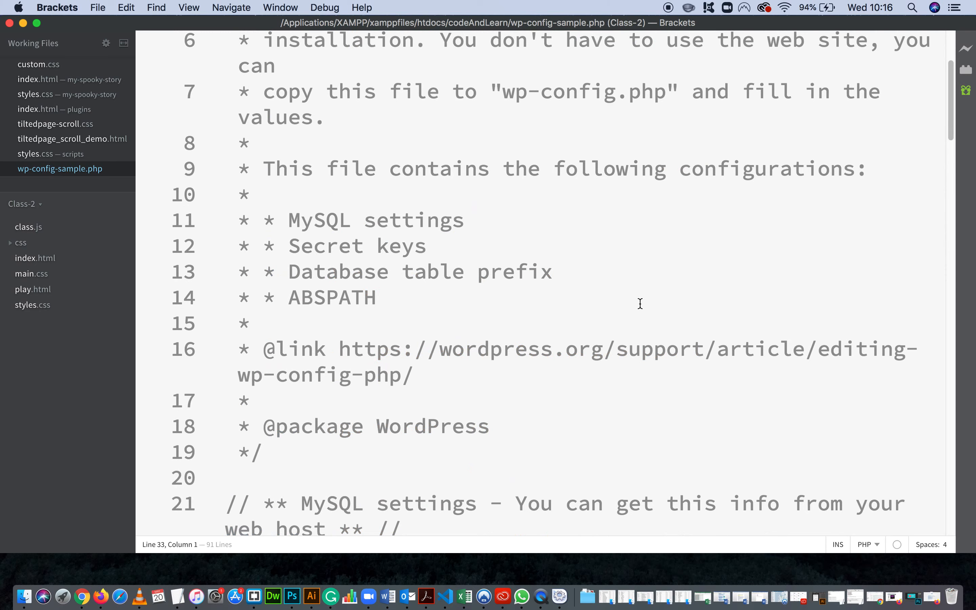
Replace the whole content of wp-config-sample.php with the configuration text copied from the WordPress setup page.
key(super+a)
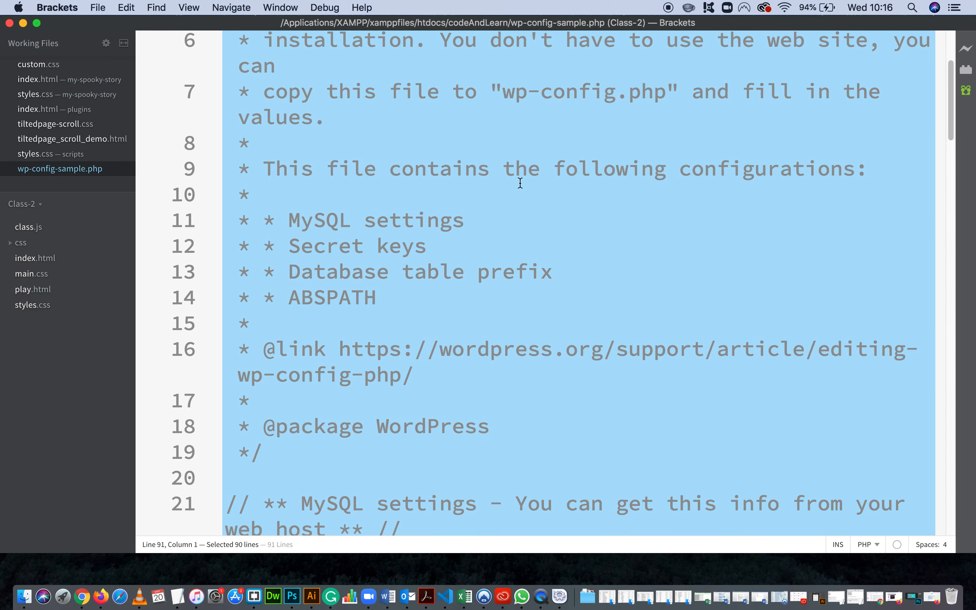
key(BackSpace)
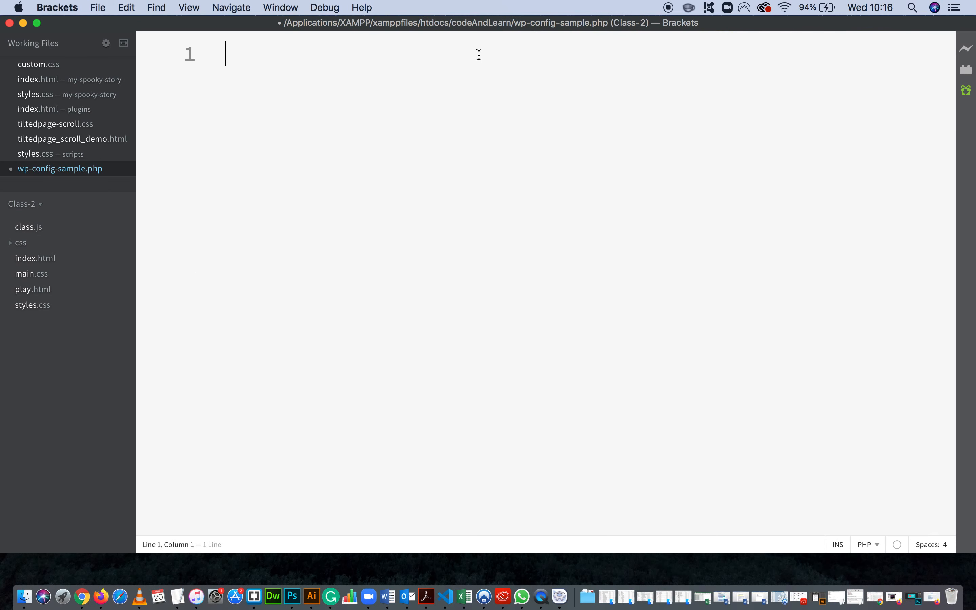
key(super+v)
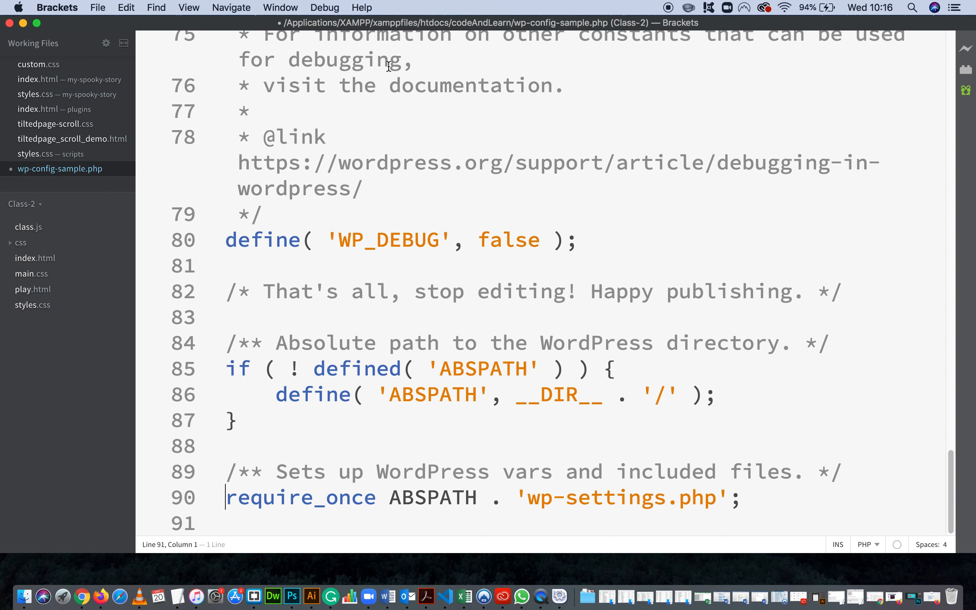
Review the database name, user and host definitions in the pasted configuration and save wp-config-sample.php.
scroll(604, 176, up, 10)
scroll(606, 175, up, 8)
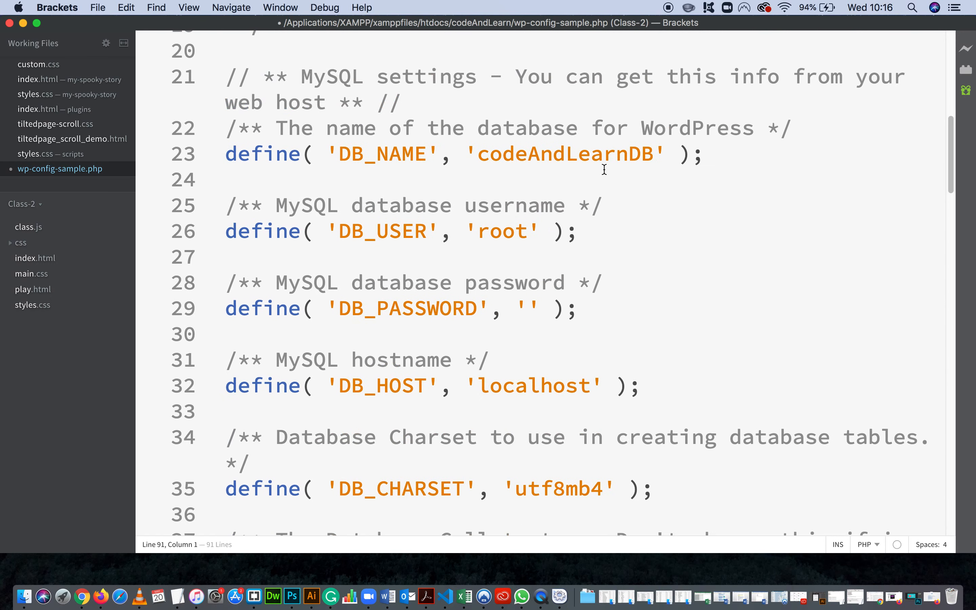
drag(667, 157, 464, 157)
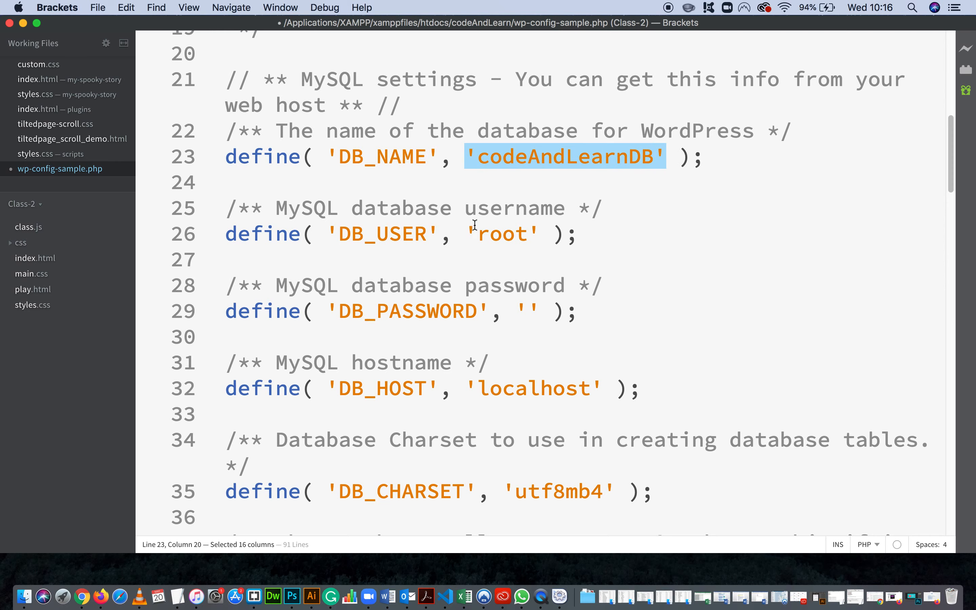
drag(466, 234, 536, 234)
scroll(555, 257, down, 4)
drag(590, 278, 498, 304)
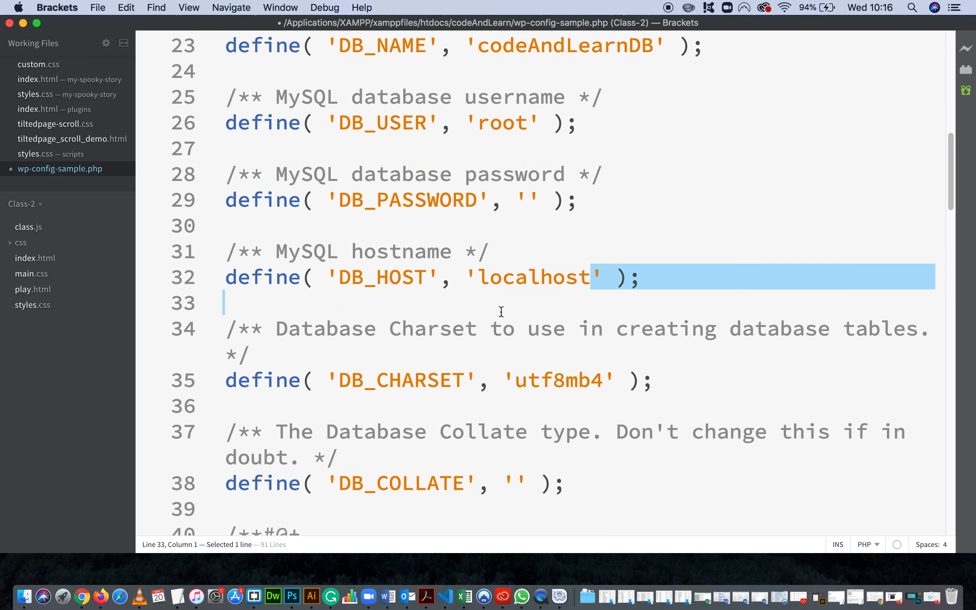
click(553, 260)
scroll(540, 225, up, 5)
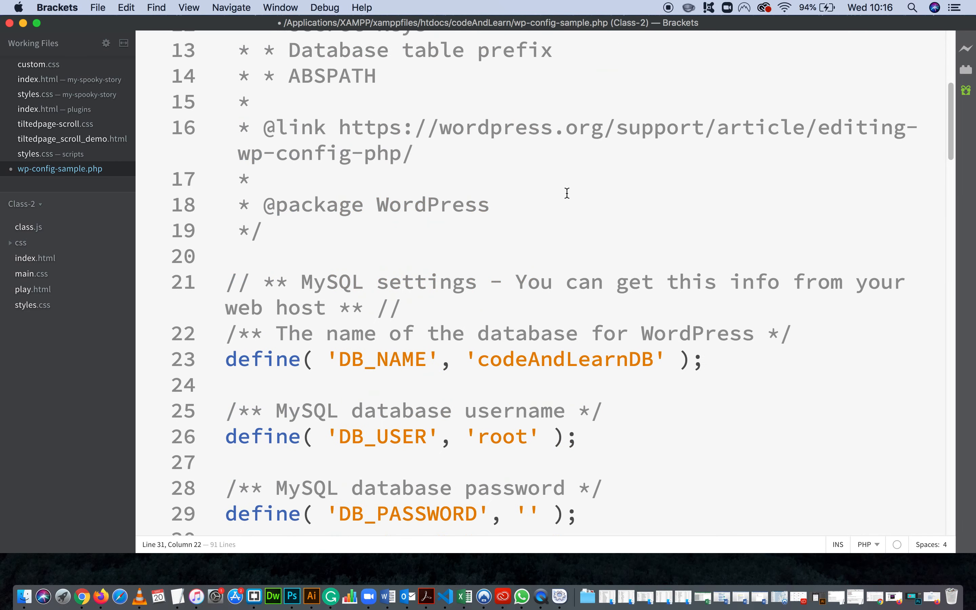
scroll(564, 202, up, 1)
key(super+s)
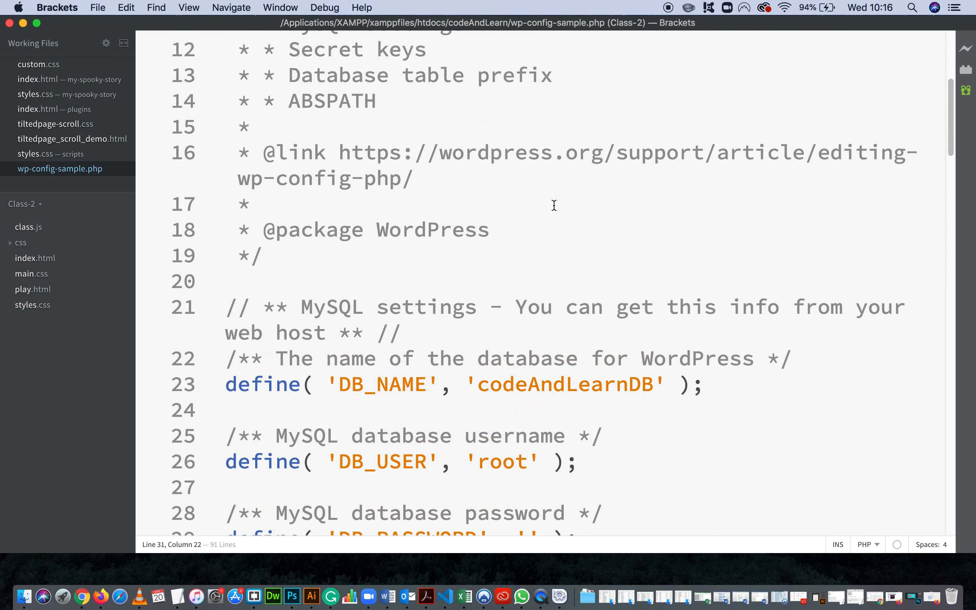
Switch to the WordPress setup page in Firefox and copy the required file name wp-config.php.
click(23, 24)
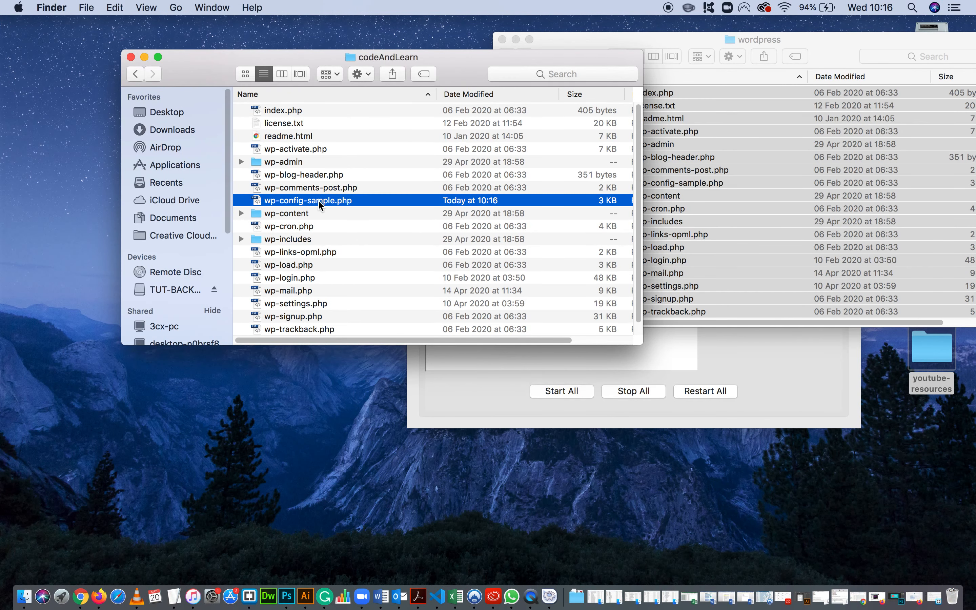
click(914, 598)
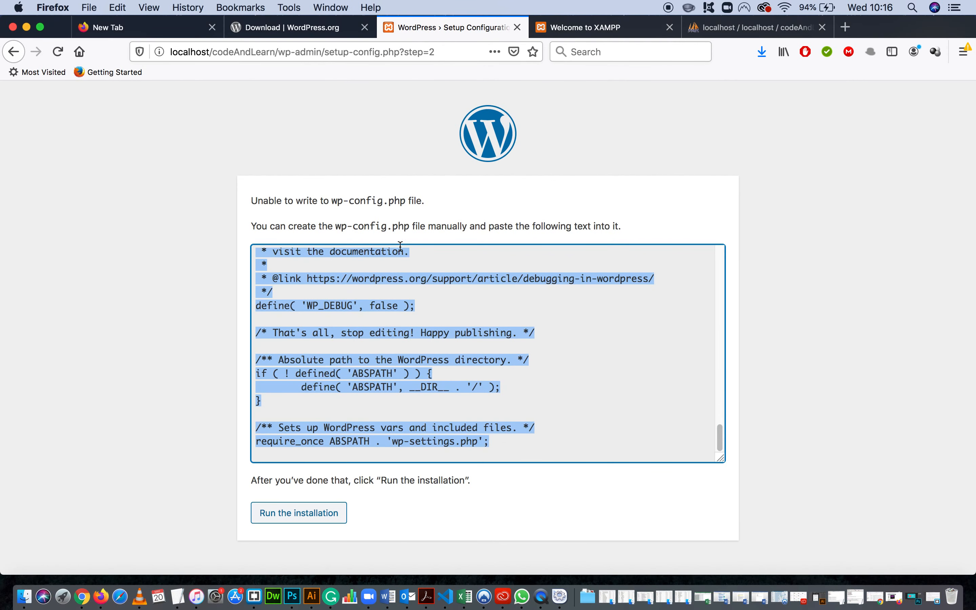
drag(337, 227, 409, 226)
key(super+c)
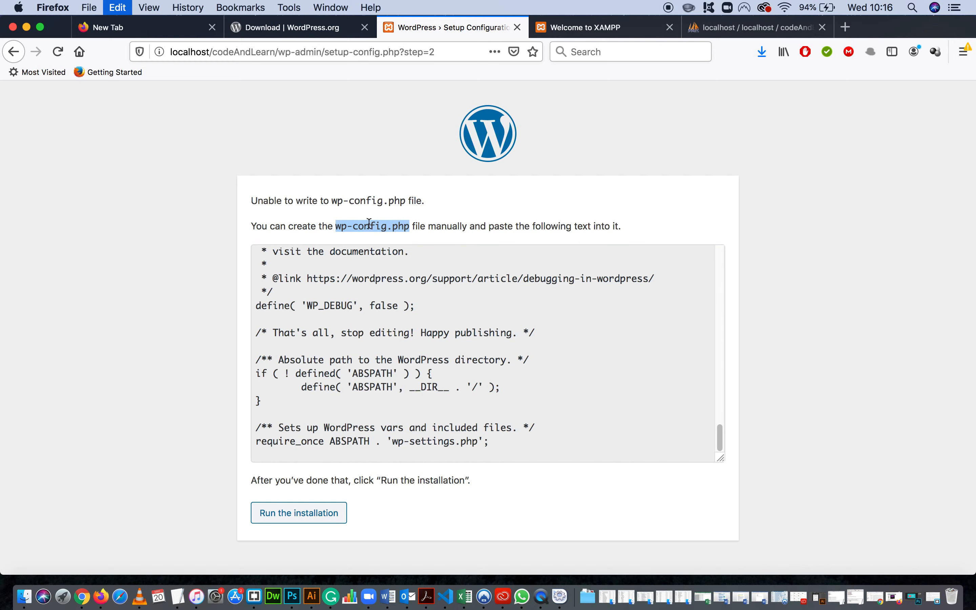
Rename wp-config-sample.php in the codeAndLearn folder to wp-config.php.
click(26, 27)
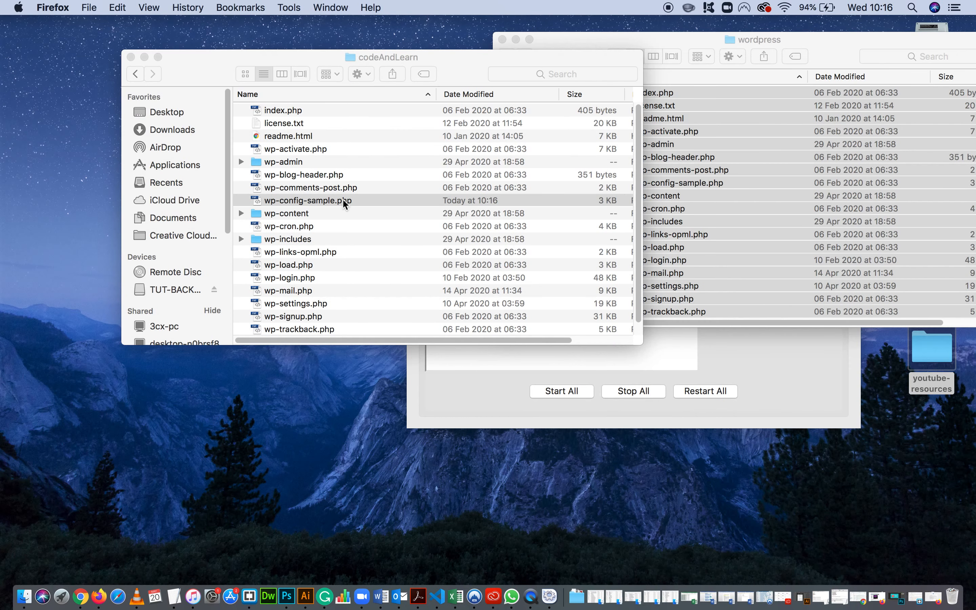
click(342, 199)
key(Return)
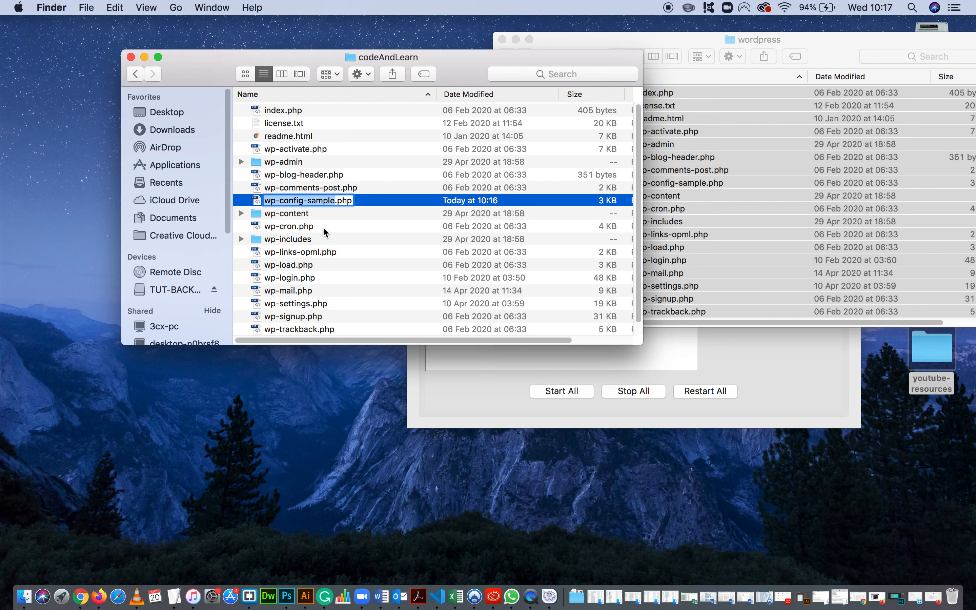
key(Right)
key(BackSpace)
key(BackSpace)
key(BackSpace)
key(BackSpace)
key(BackSpace)
key(BackSpace)
key(BackSpace)
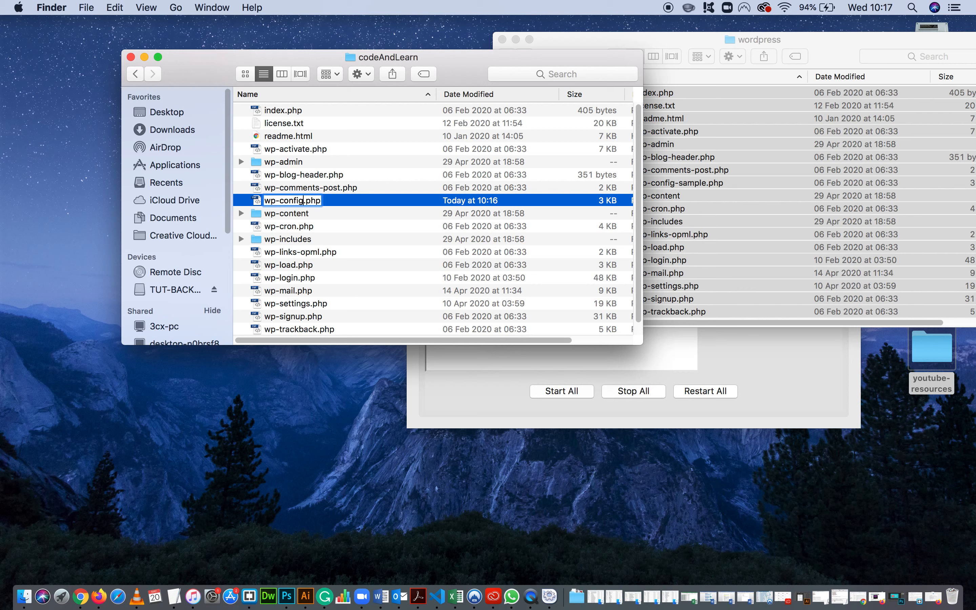
click(304, 214)
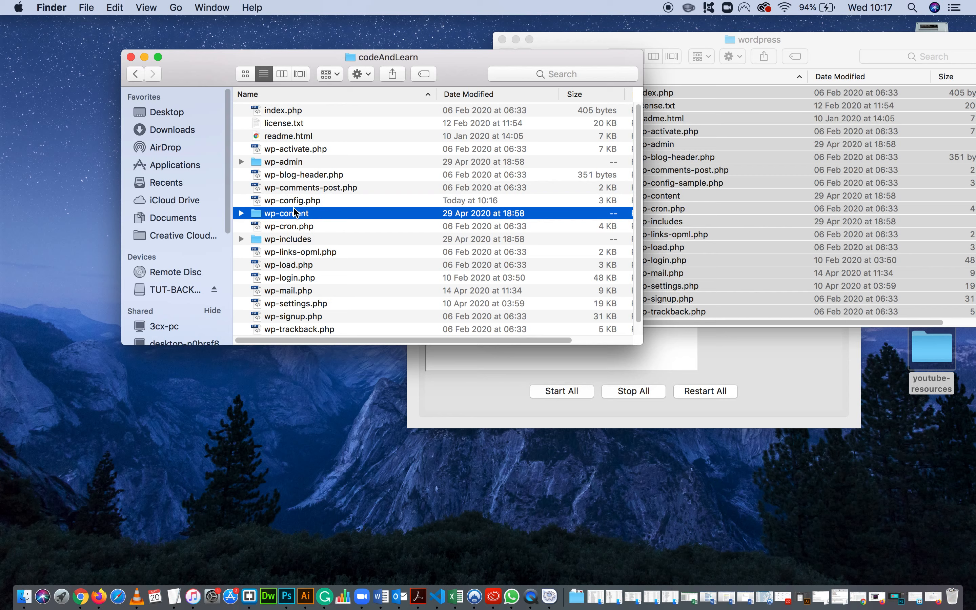
click(277, 204)
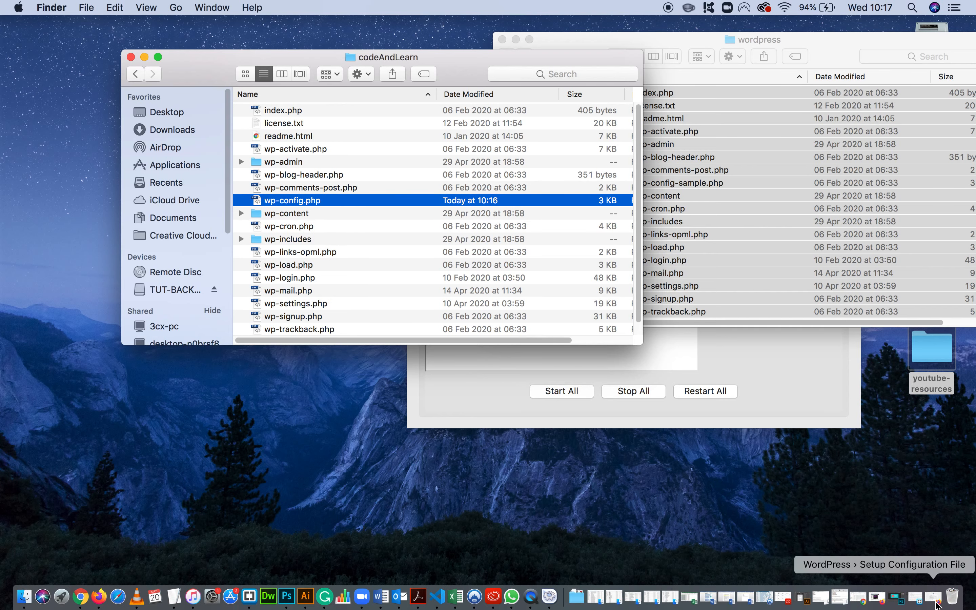
Switch to the WordPress setup page in Firefox, run the installation and look over the site information form.
click(935, 603)
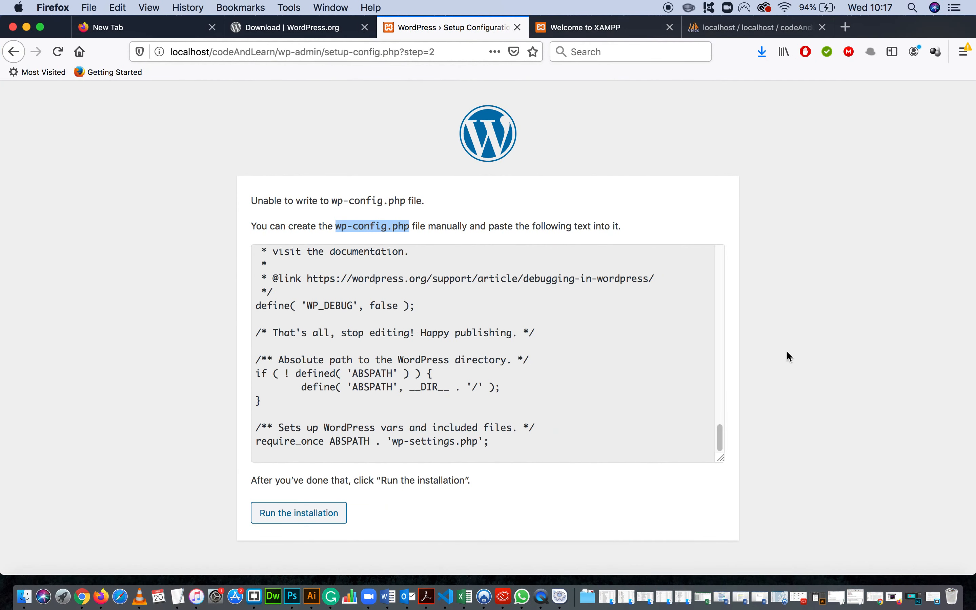
click(307, 521)
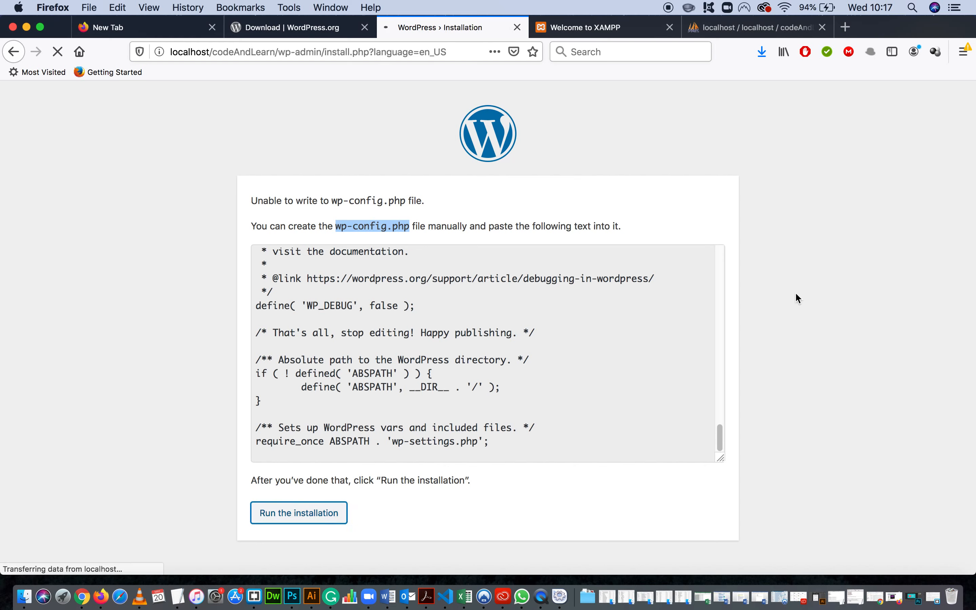
scroll(795, 275, down, 3)
scroll(798, 281, down, 2)
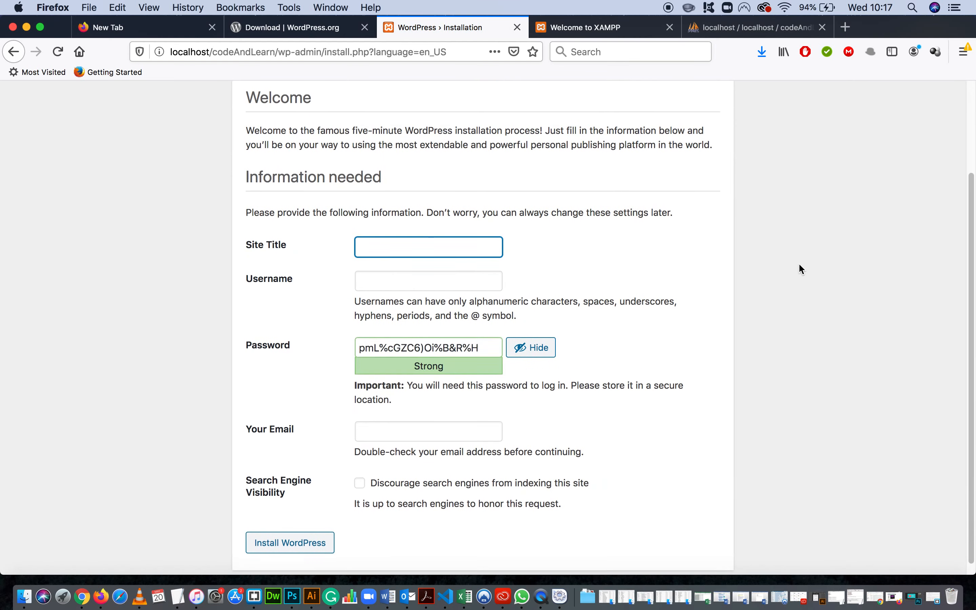
scroll(826, 259, up, 3)
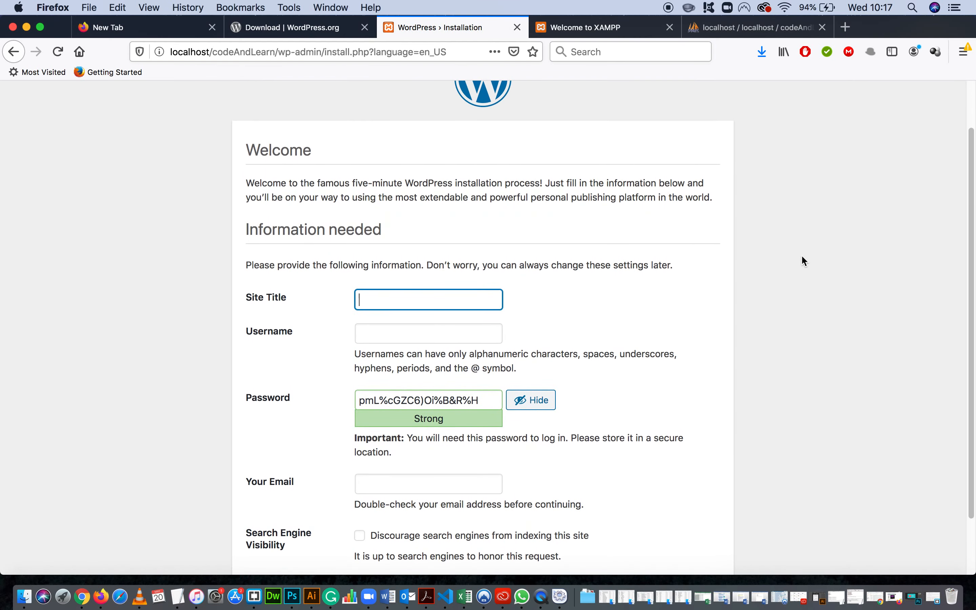
Enter Code And Learn as the site title and admin as the username in the installation form.
scroll(800, 257, down, 3)
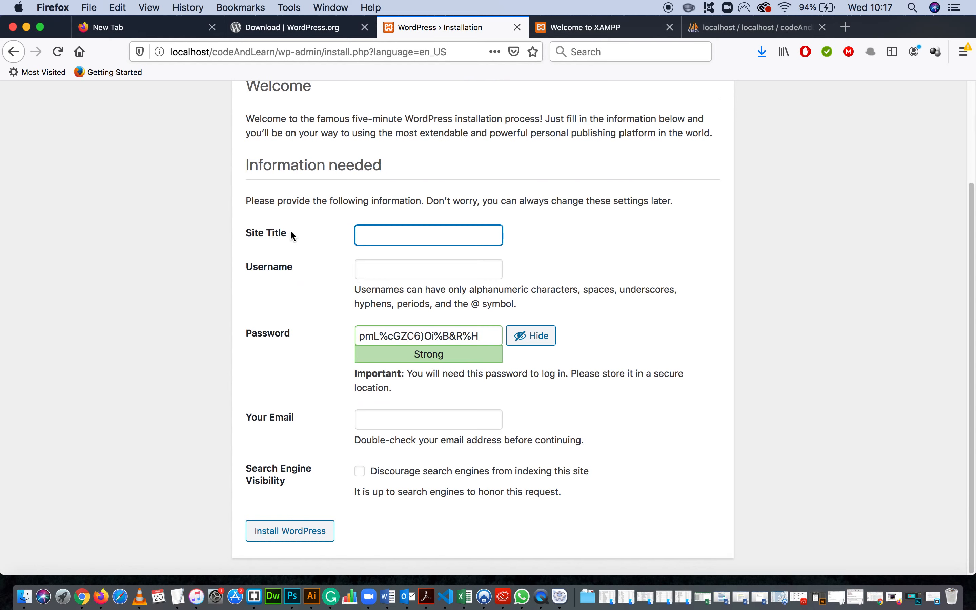
text(Code And Learn)
click(424, 269)
text(admin)
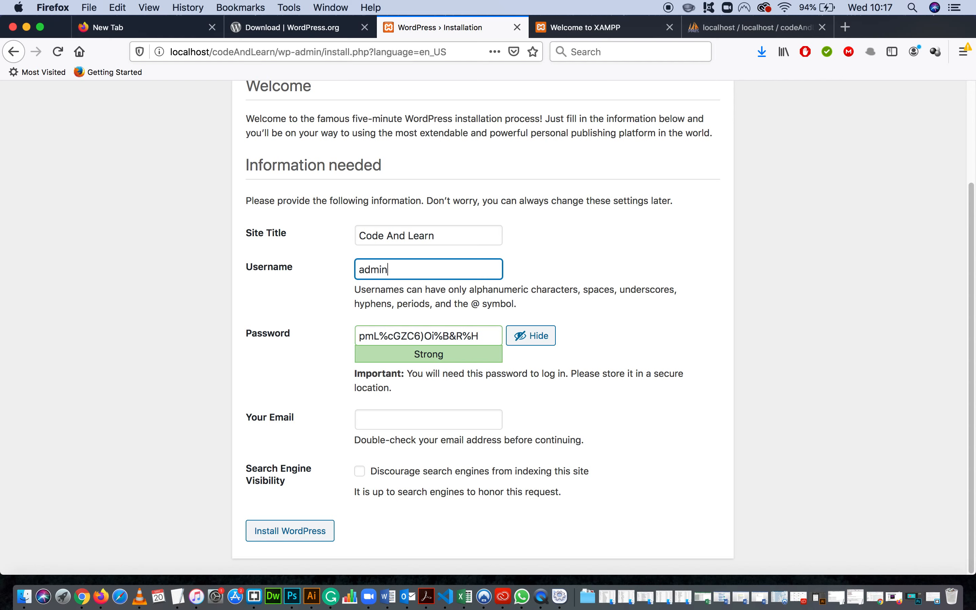
Replace the suggested password with a custom account password in the Password field.
drag(480, 335, 318, 329)
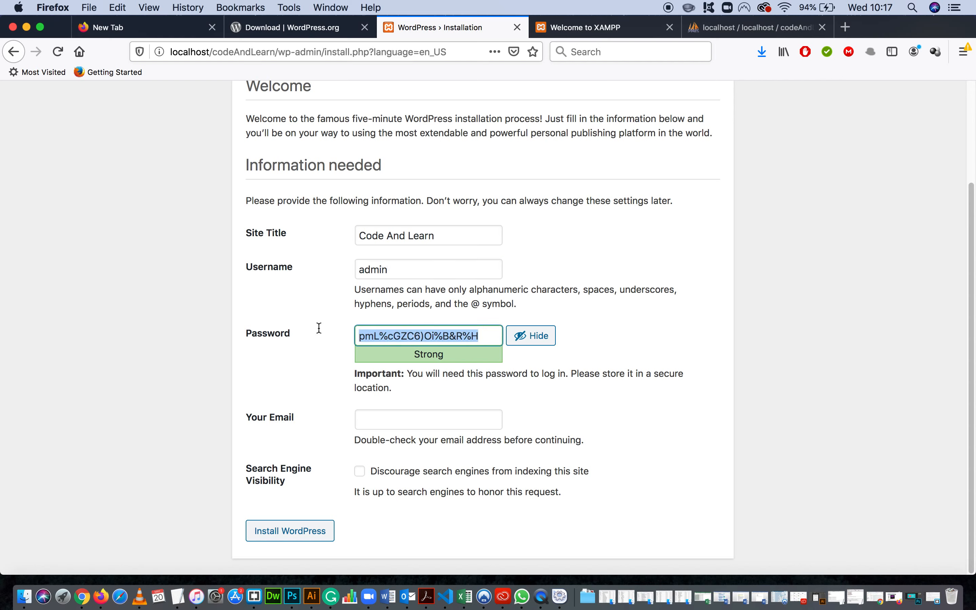
text(admin)
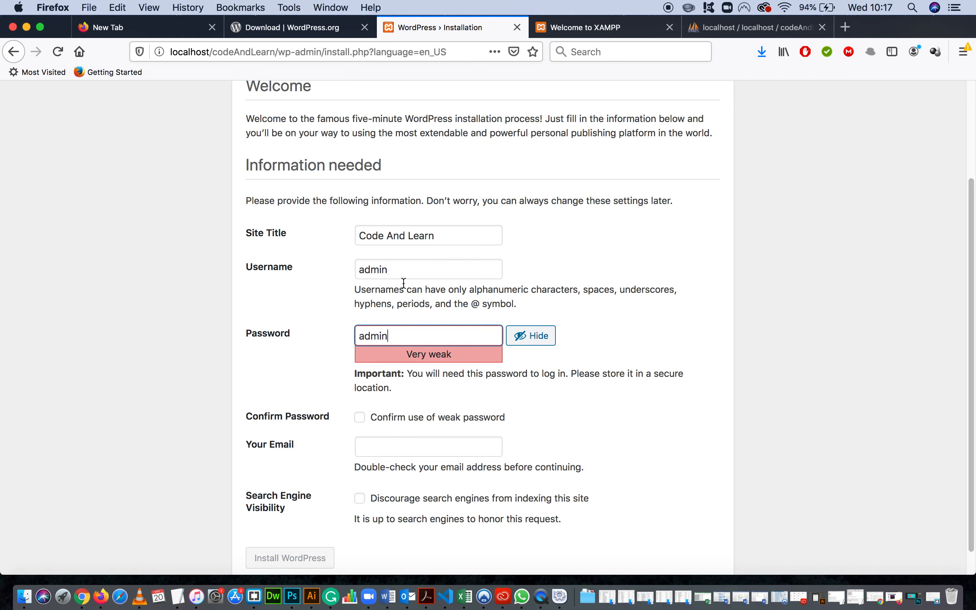
click(598, 270)
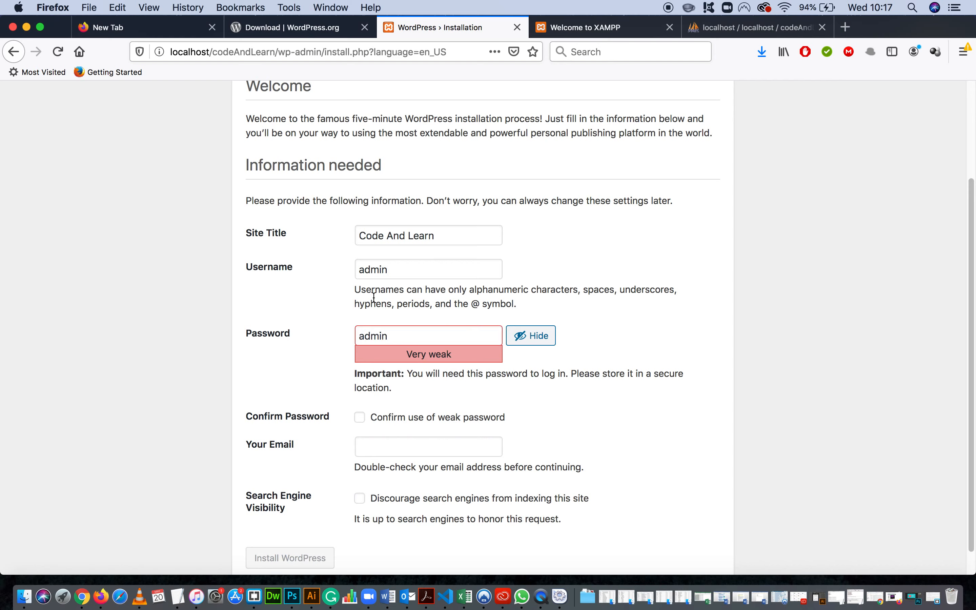
Review the username and password entries and the remaining fields of the WordPress installation form.
drag(444, 277, 350, 270)
drag(415, 335, 307, 330)
drag(398, 270, 346, 269)
drag(396, 269, 353, 269)
click(392, 336)
drag(393, 337, 340, 330)
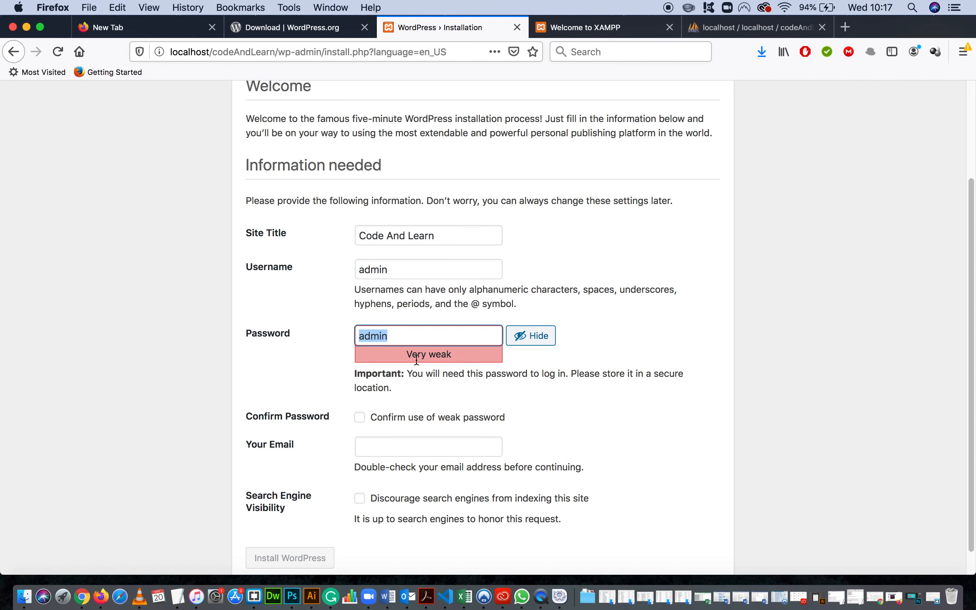
click(366, 341)
scroll(399, 335, down, 2)
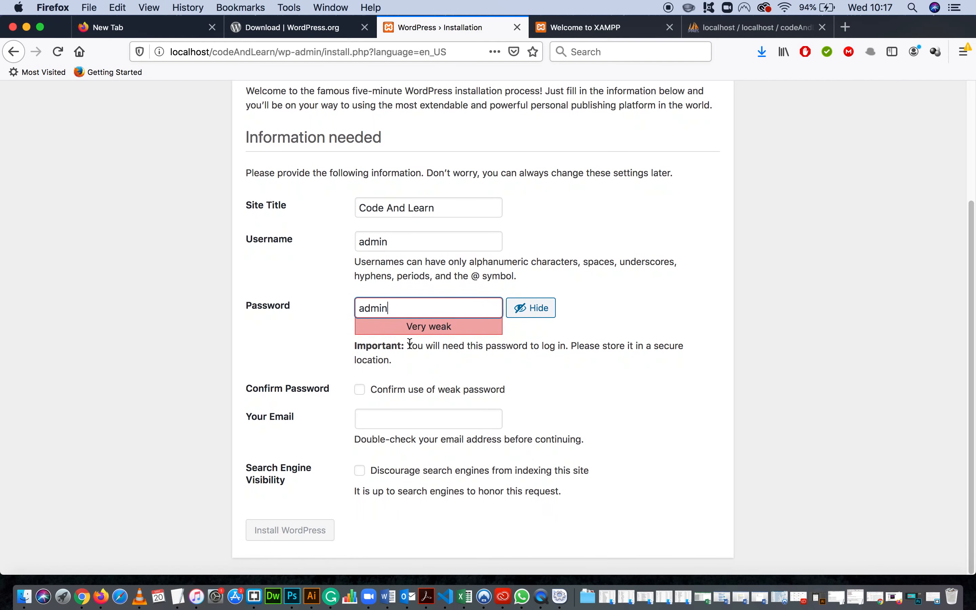
scroll(410, 343, up, 2)
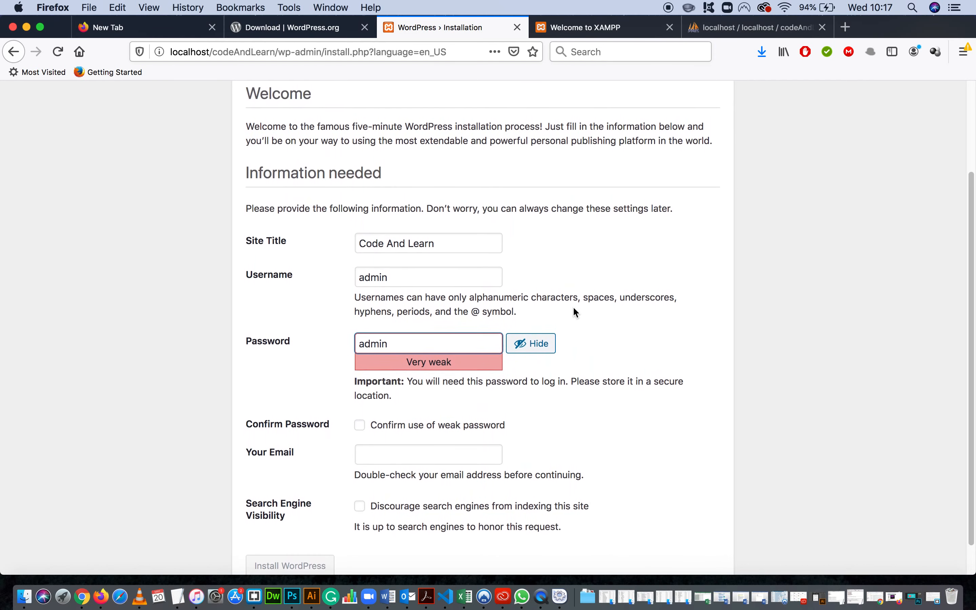
scroll(573, 312, down, 2)
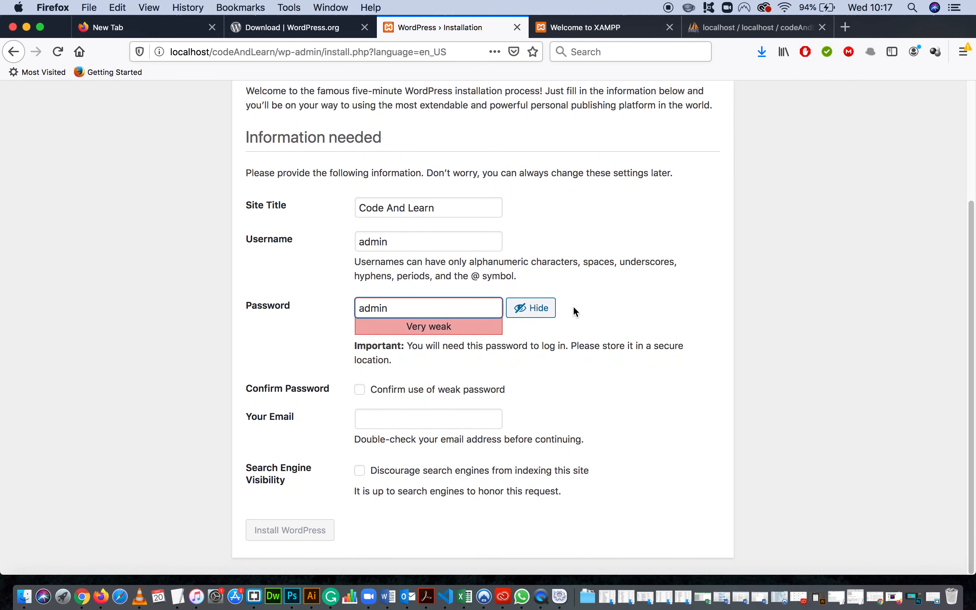
scroll(572, 309, up, 1)
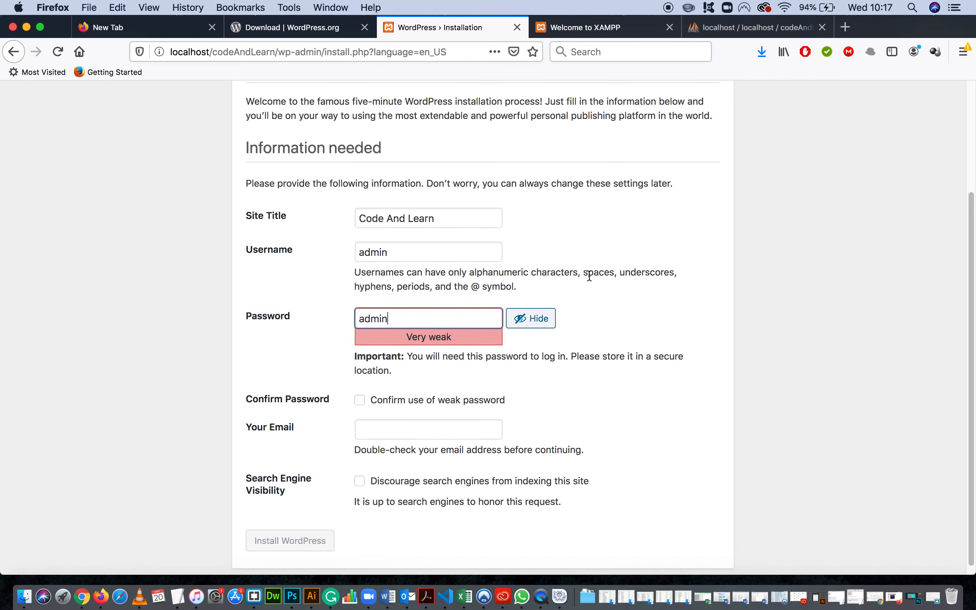
scroll(572, 267, down, 1)
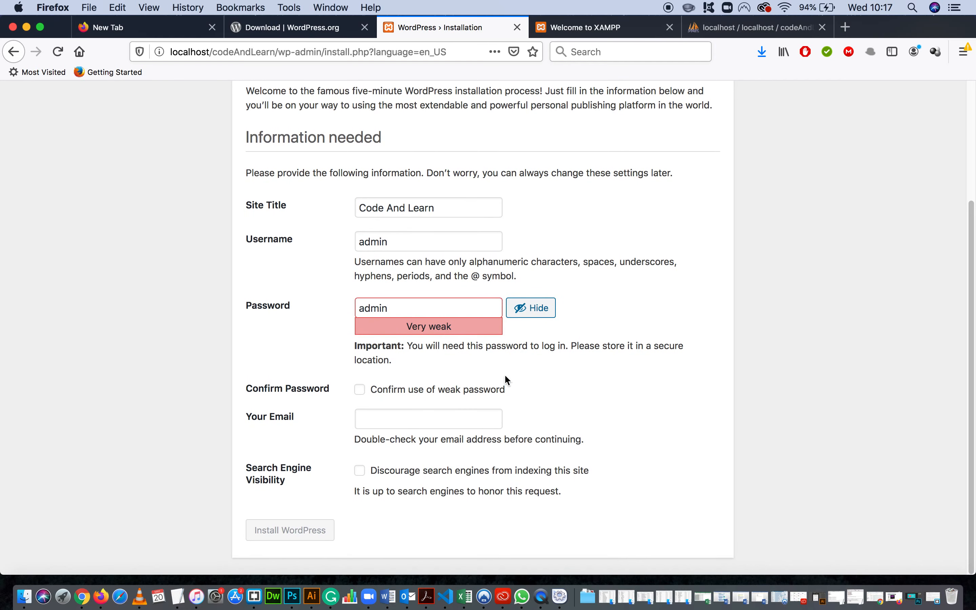
Confirm the use of a weak password and fill in the site administrator's e-mail address.
click(360, 390)
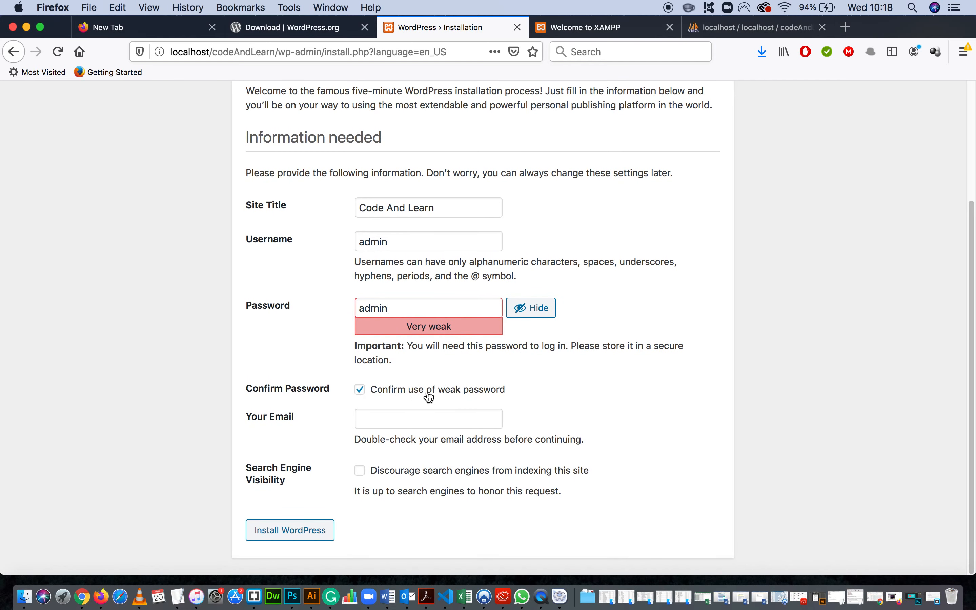
click(487, 422)
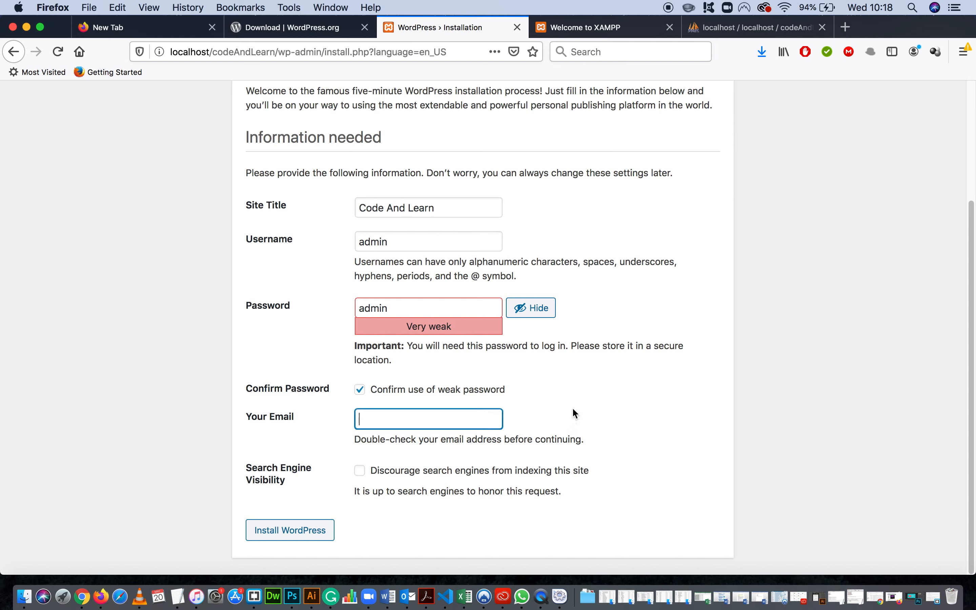
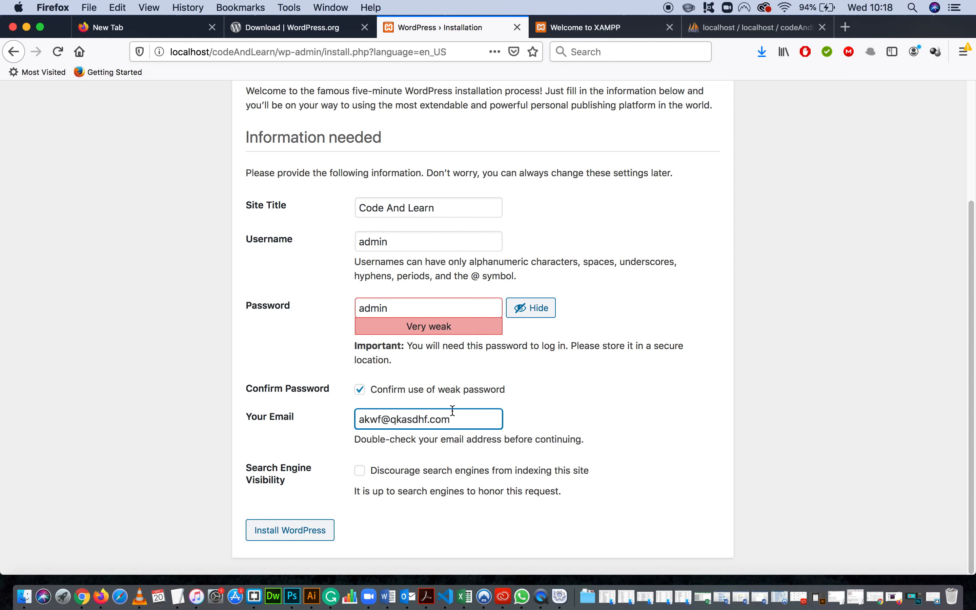
drag(450, 419, 342, 420)
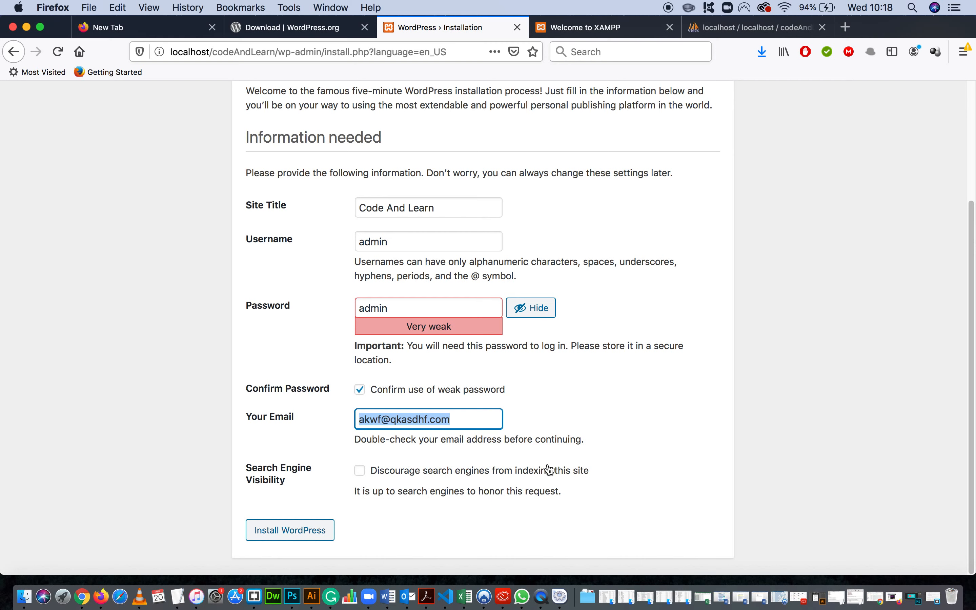
Install WordPress with the entered site information and continue to the login page.
click(293, 532)
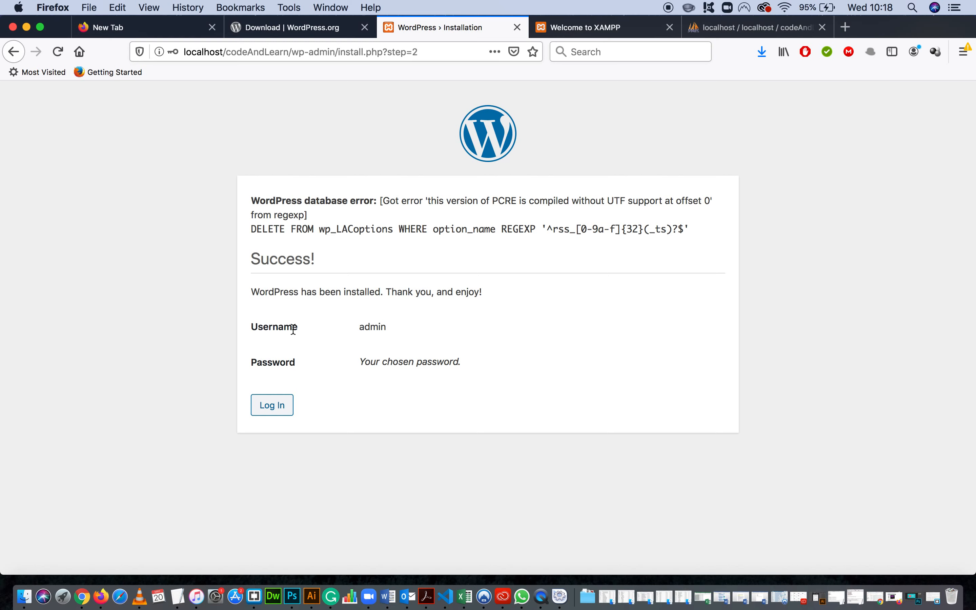
drag(259, 267, 386, 256)
click(387, 256)
click(272, 407)
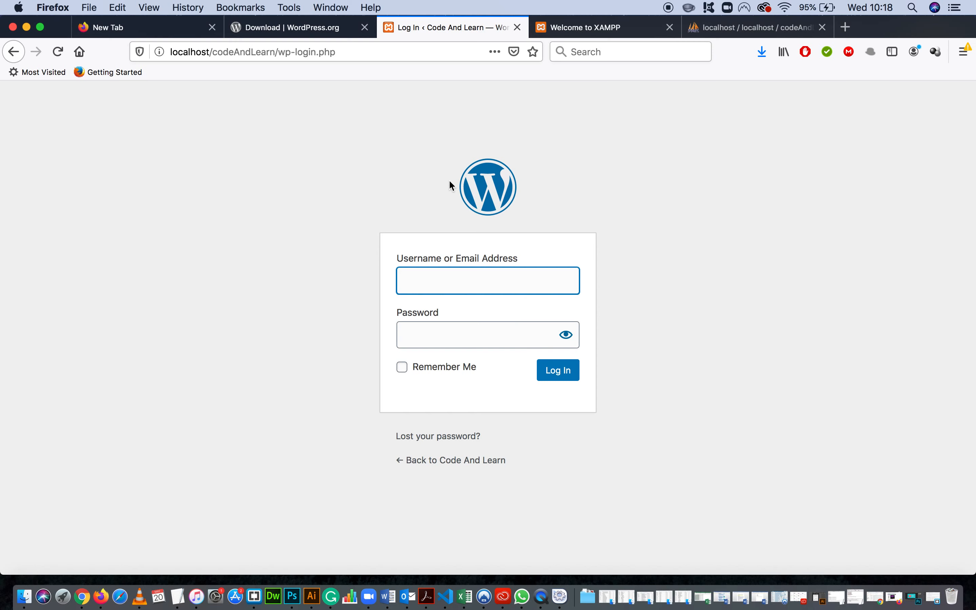
Log in to WordPress with the username admin and the account password, revealing the password to check it.
text(admin)
click(522, 327)
text(admin)
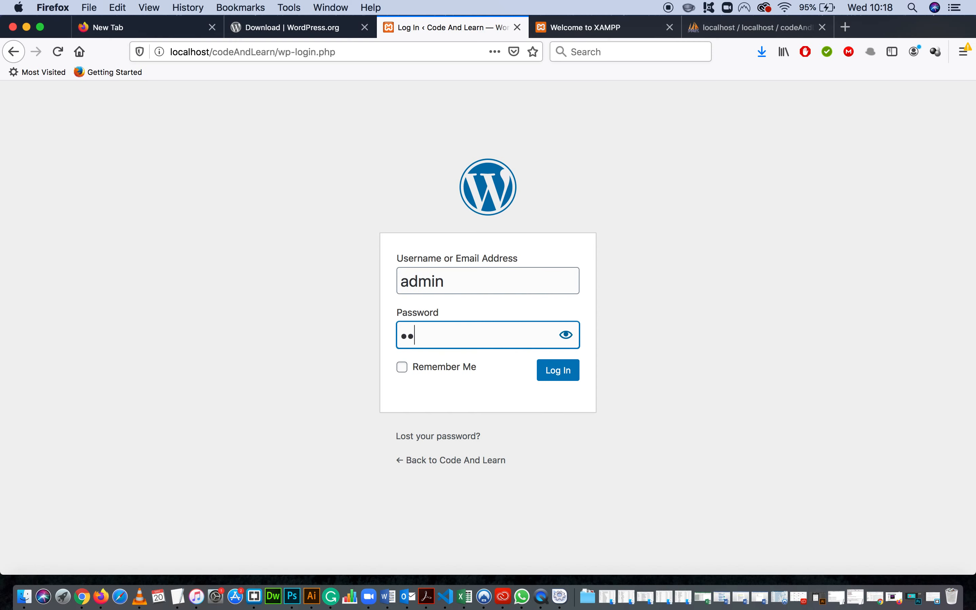
click(565, 334)
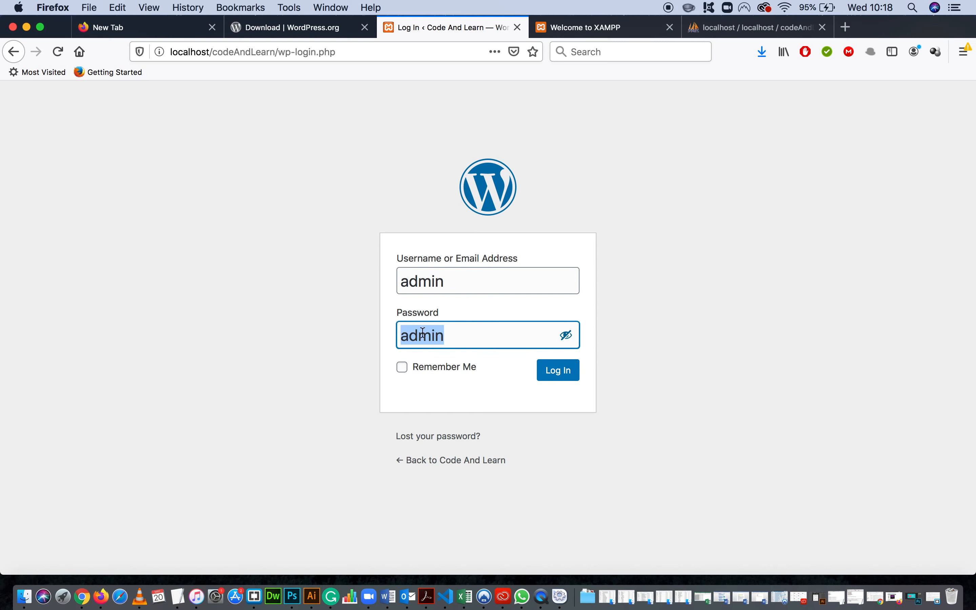
click(562, 373)
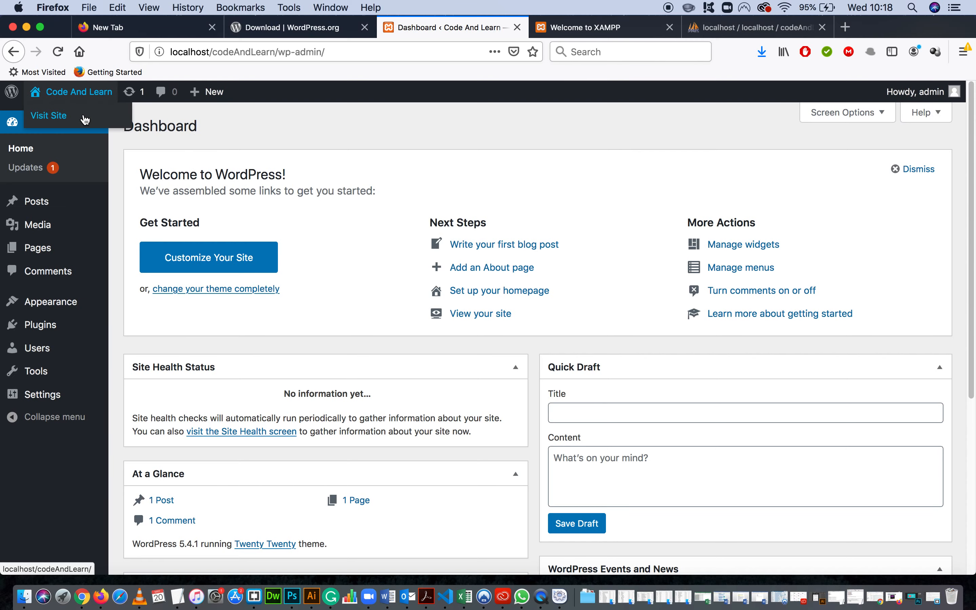
Open the Code And Learn site in a separate browser tab and look over its home page.
super+click(81, 116)
click(560, 27)
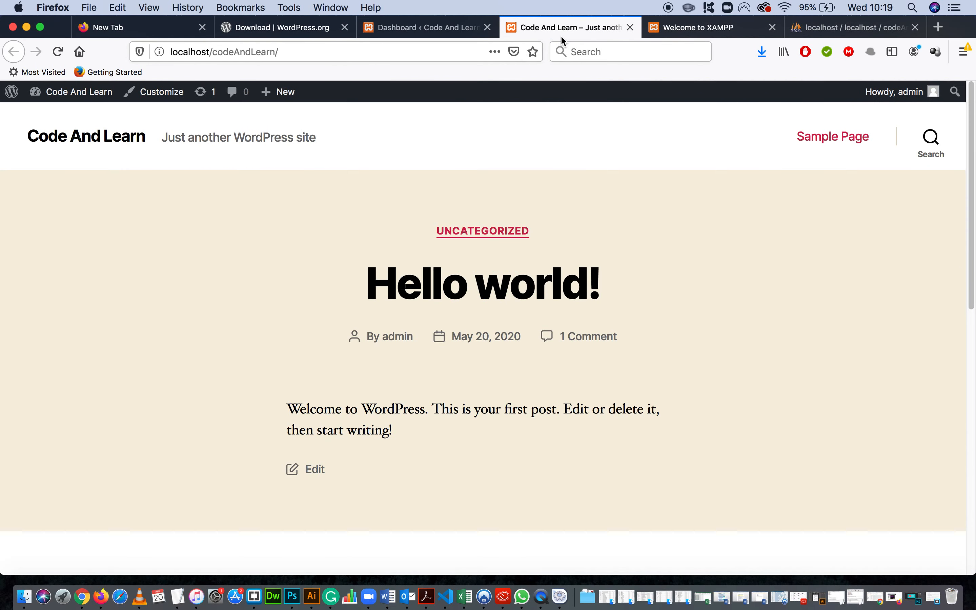
scroll(643, 279, down, 10)
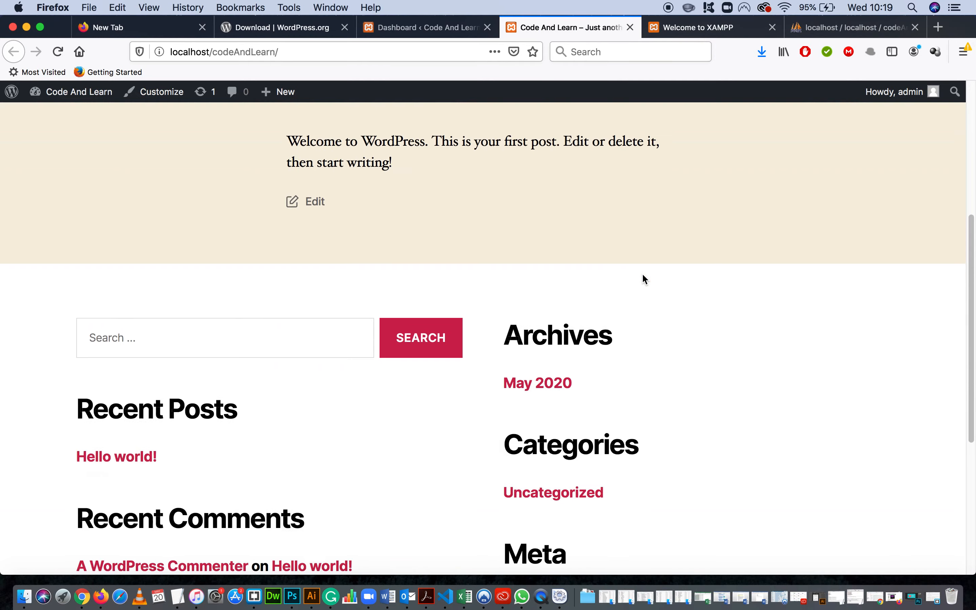
scroll(642, 273, up, 10)
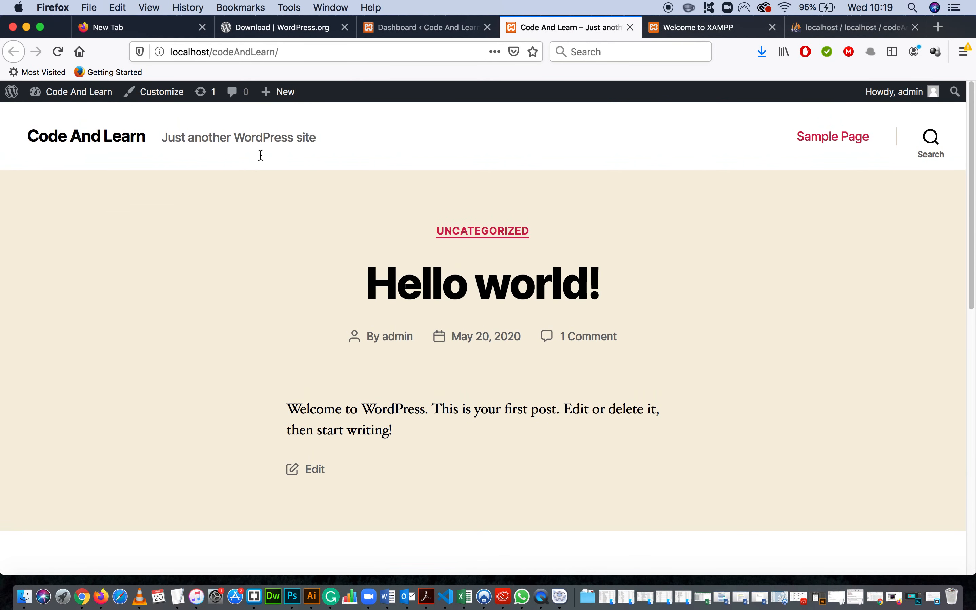
Return to the WordPress dashboard and look over its welcome section and widgets.
click(444, 28)
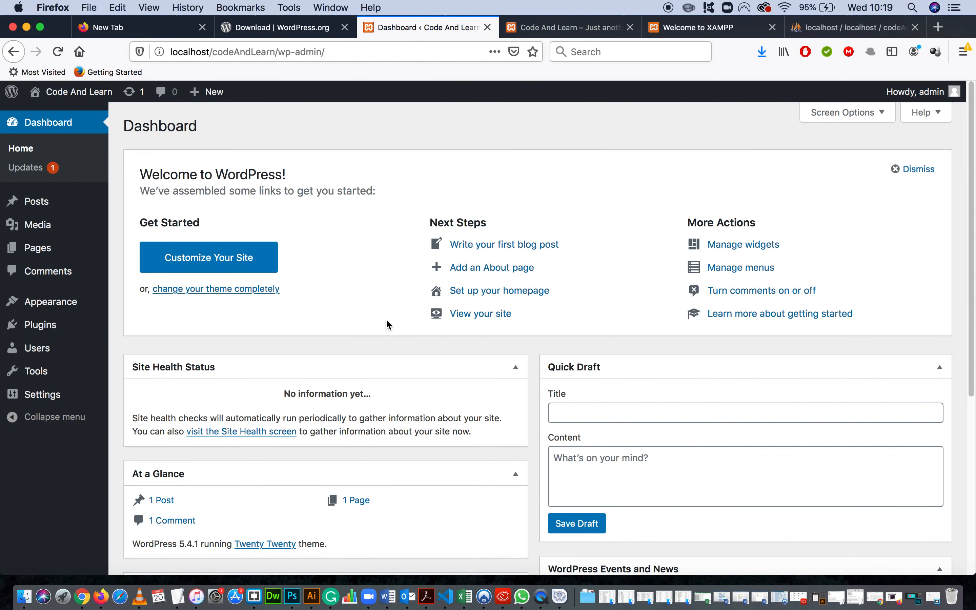
scroll(380, 317, down, 2)
scroll(379, 316, up, 2)
drag(380, 194, 124, 191)
click(335, 190)
drag(379, 189, 133, 199)
click(381, 192)
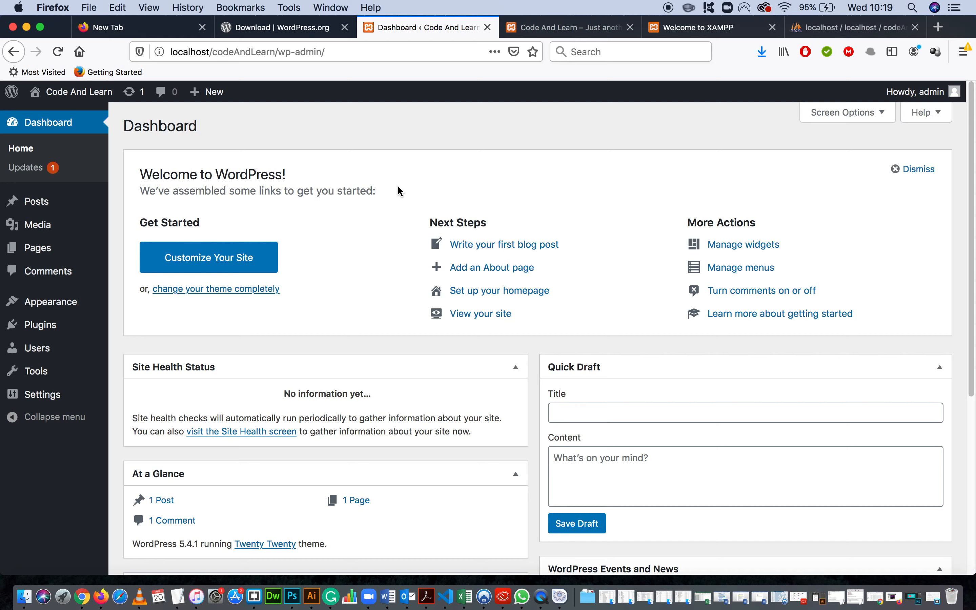